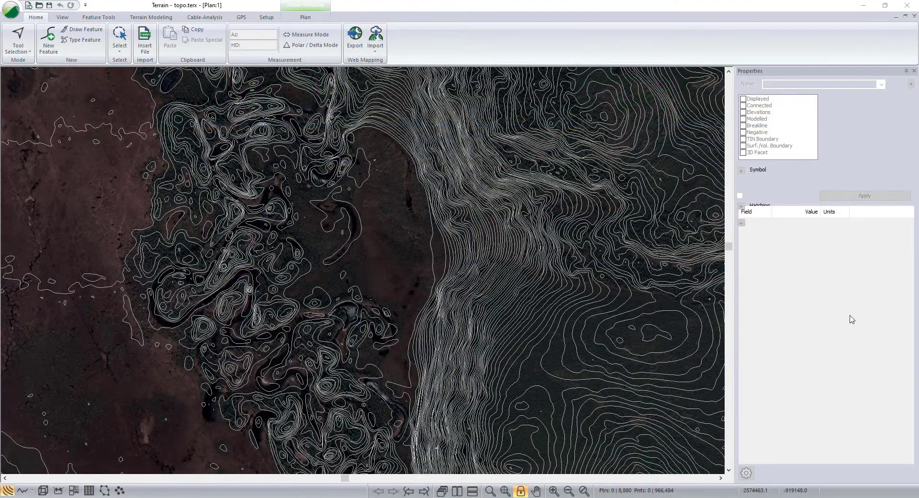
click(466, 279)
scroll(436, 241, down, 4)
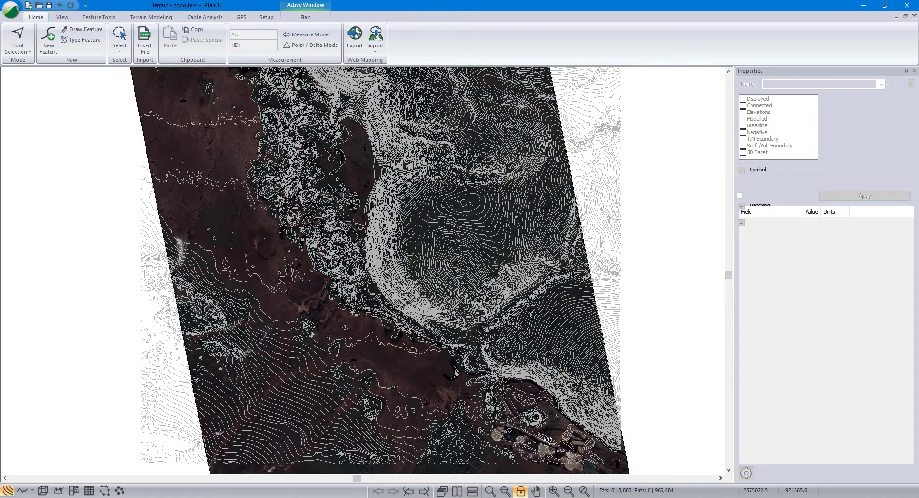
middle_drag(398, 310, 460, 379)
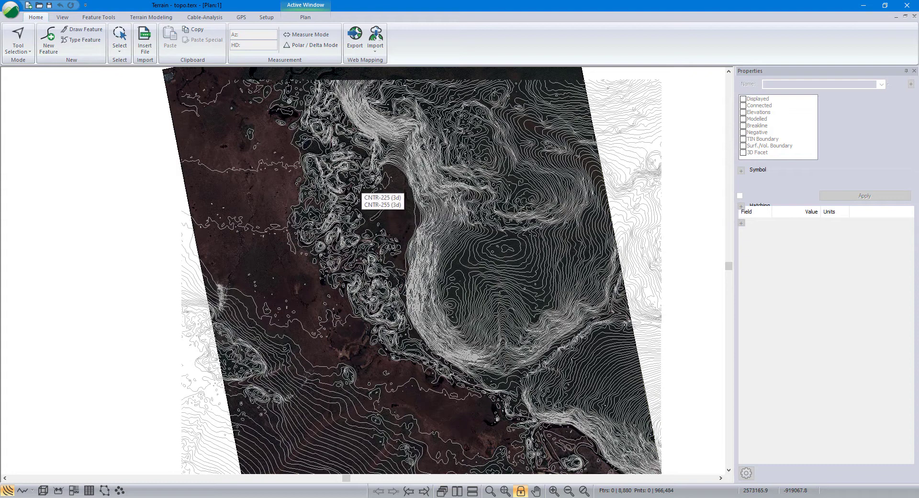
scroll(358, 188, up, 1)
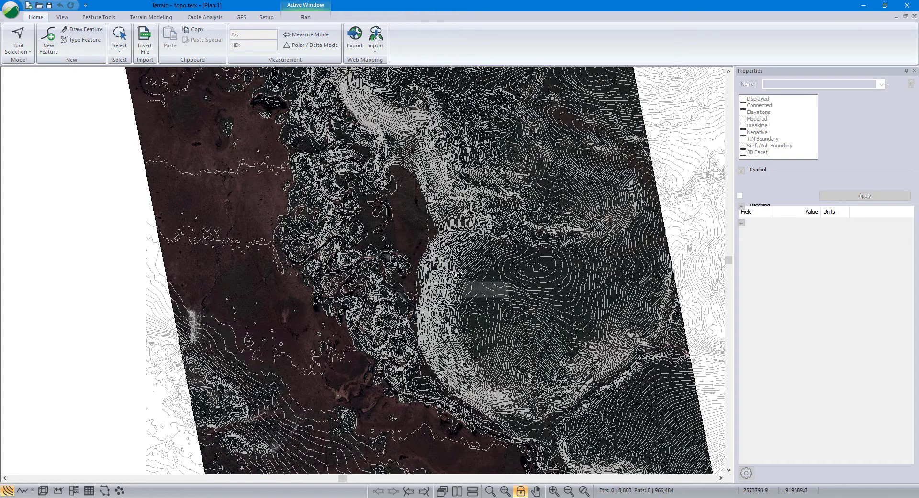
Set the topo.terx window aside and launch a new RoadEng10 Terrain session.
click(870, 7)
click(865, 6)
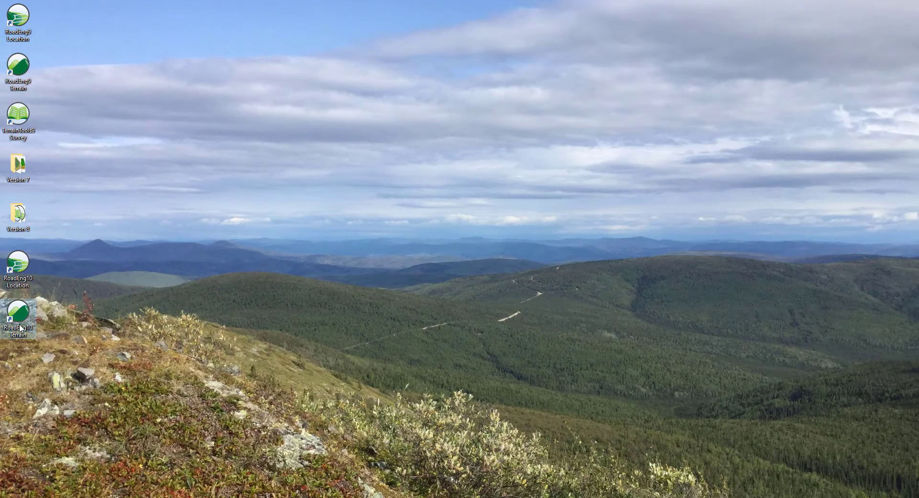
double_click(25, 324)
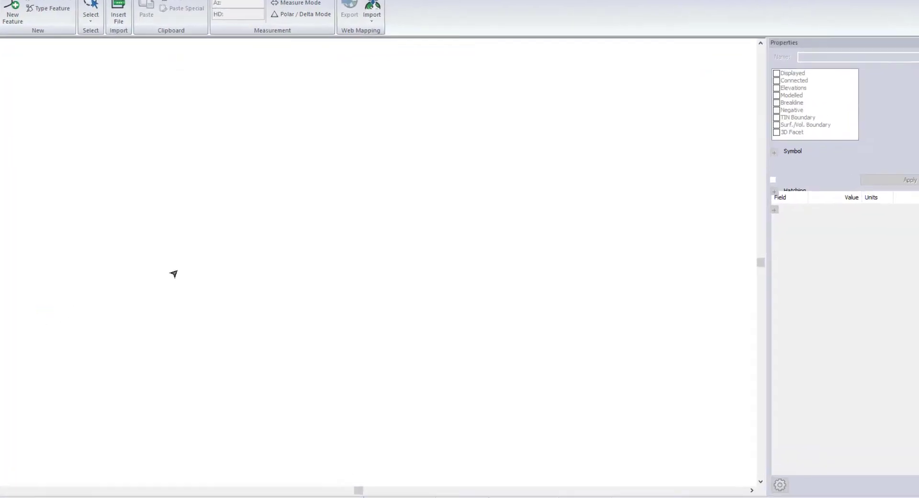
Add topo.terx from the desktop's Channel Re-Alignment folder to the plan's background display files.
right_click(393, 231)
click(526, 313)
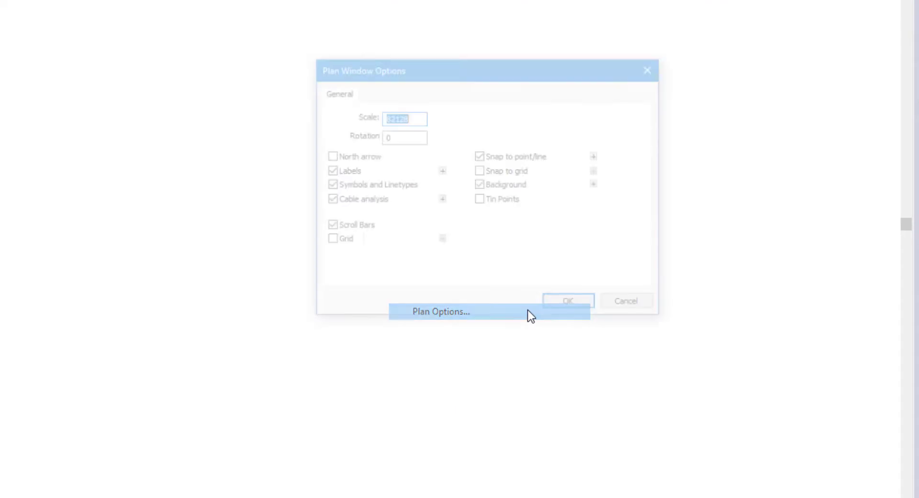
click(602, 184)
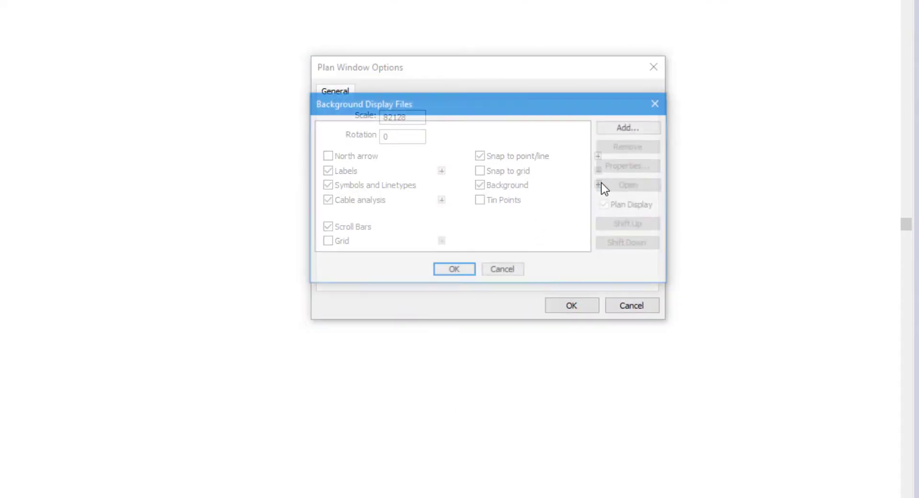
click(652, 127)
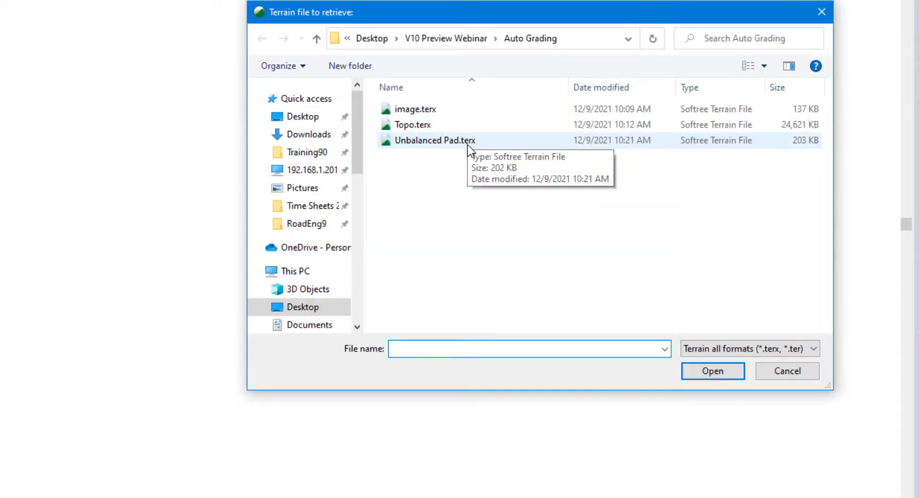
click(382, 34)
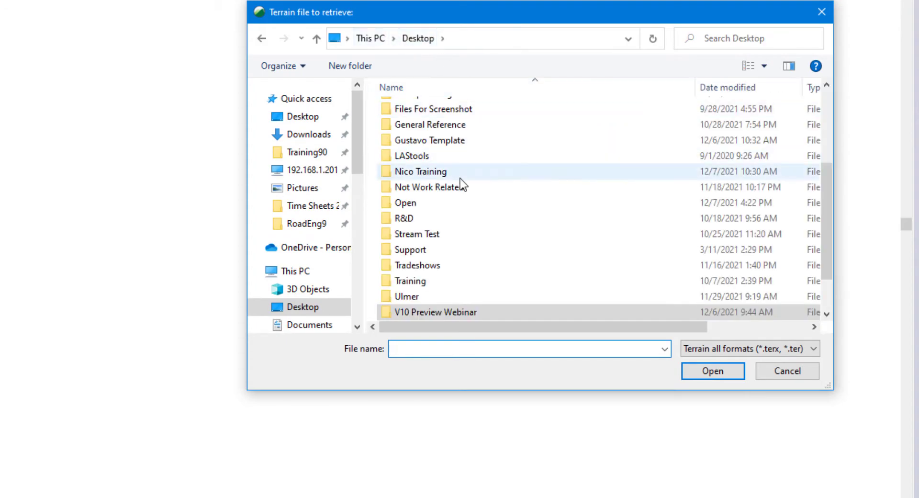
scroll(434, 172, up, 2)
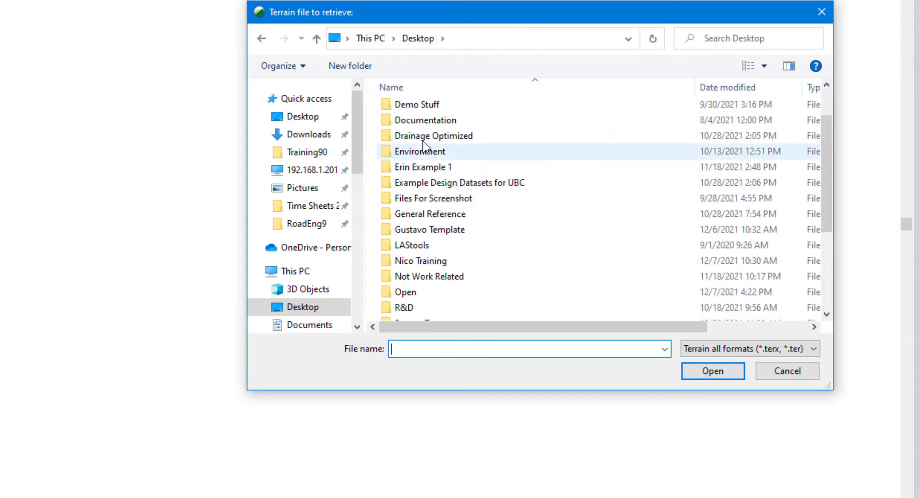
scroll(428, 155, up, 1)
double_click(427, 143)
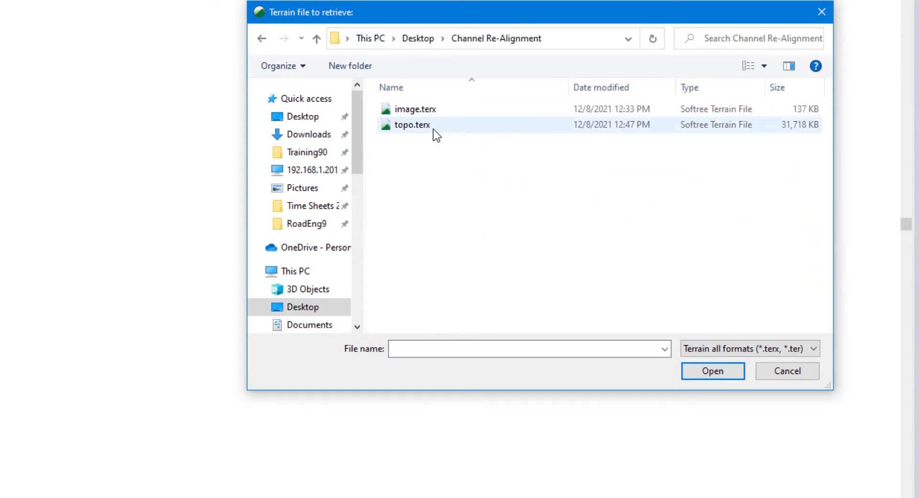
click(433, 127)
click(730, 373)
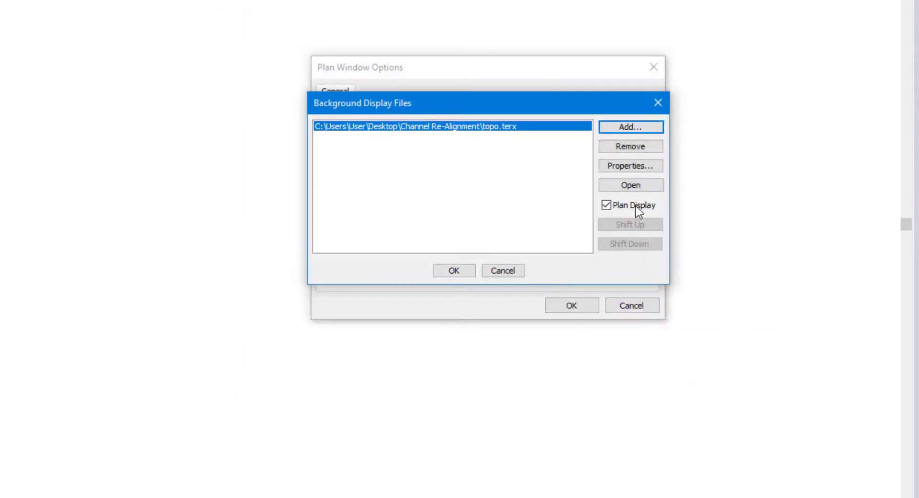
Add image.terx as a second background file and apply the plan options, continuing past the coordinate system warning.
click(622, 130)
click(474, 110)
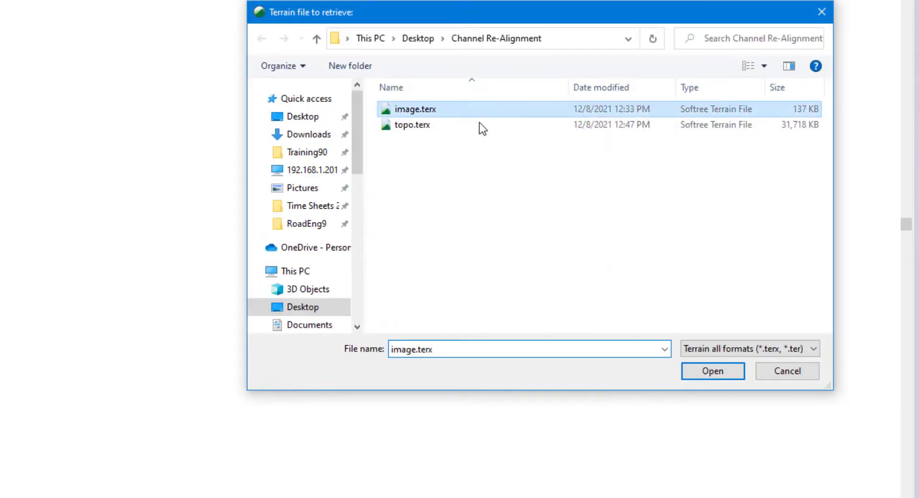
click(716, 371)
click(621, 225)
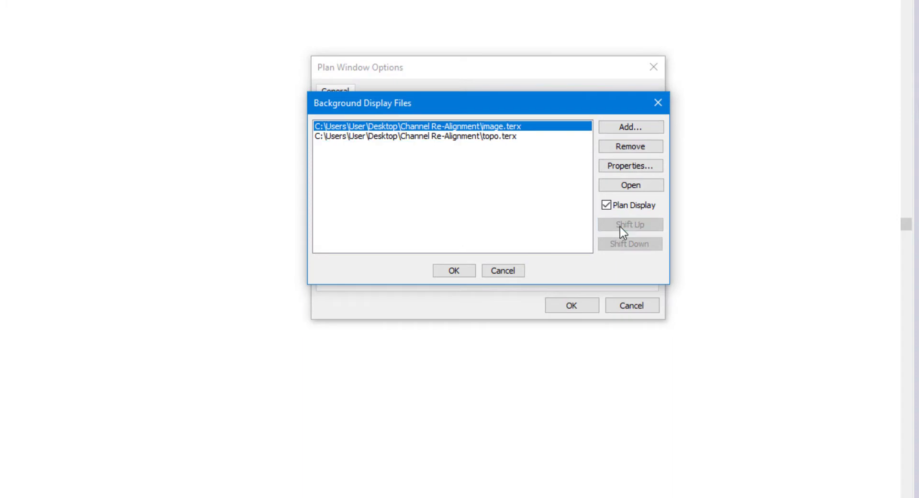
click(455, 271)
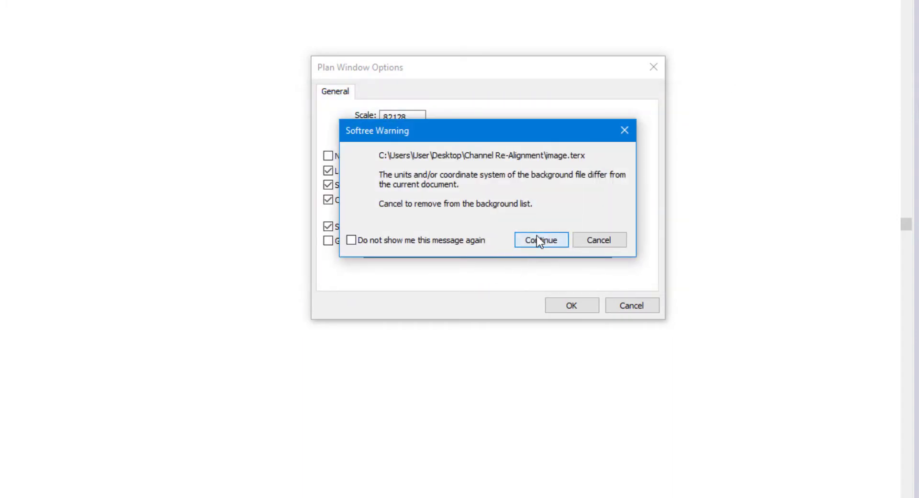
click(536, 234)
click(549, 239)
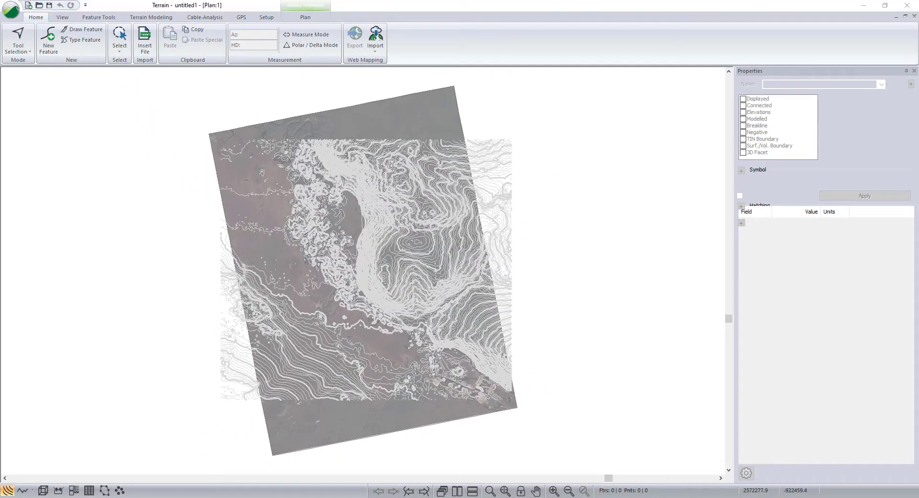
Switch to the topo.terx window and copy the complete WKT definition of its projection, leaving its setup unaltered.
click(194, 463)
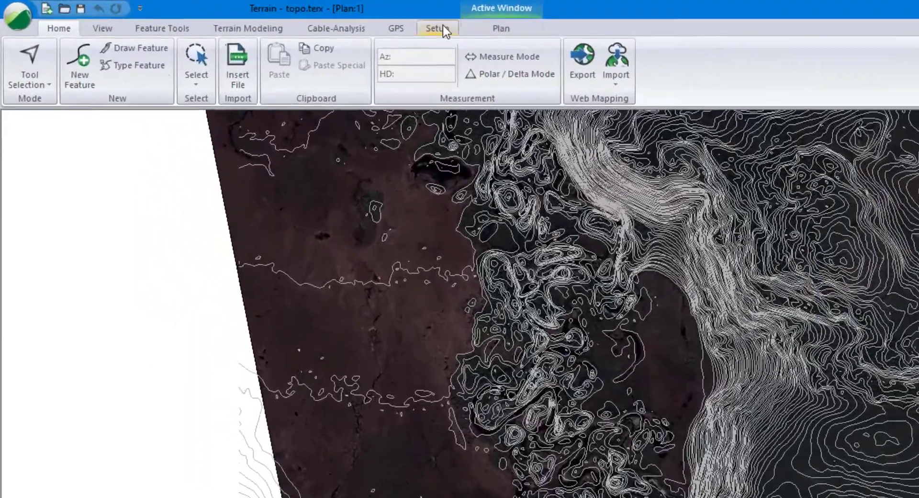
click(266, 17)
click(19, 72)
click(627, 275)
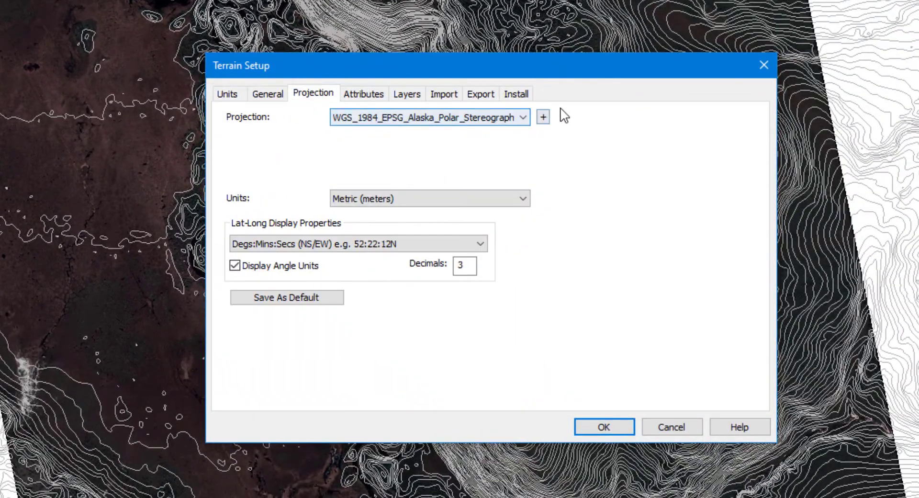
click(543, 117)
drag(522, 310, 326, 167)
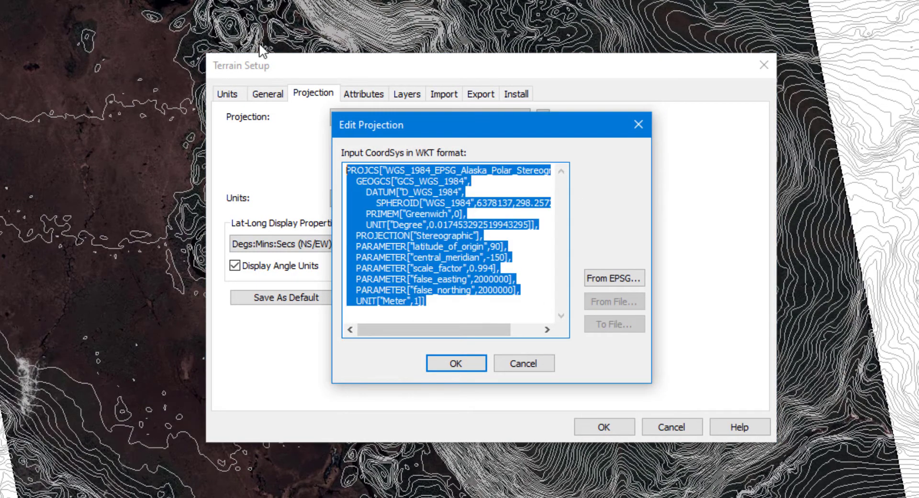
right_click(473, 237)
click(513, 291)
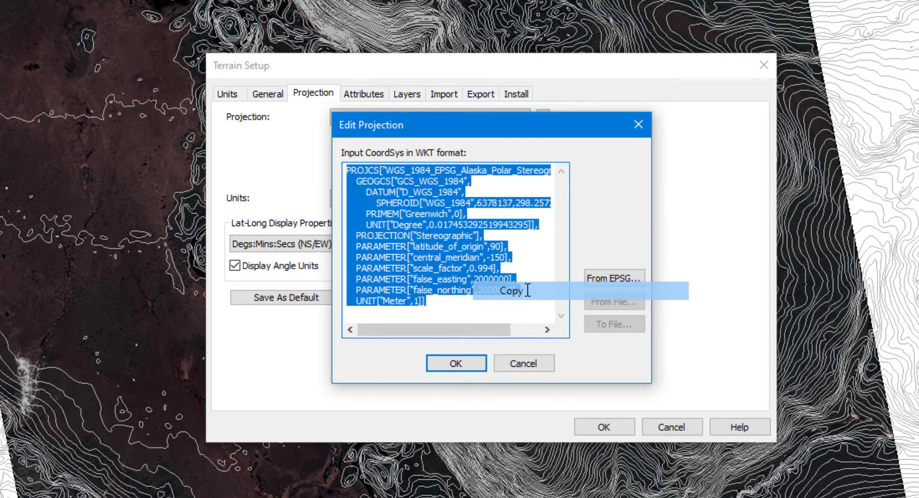
click(529, 365)
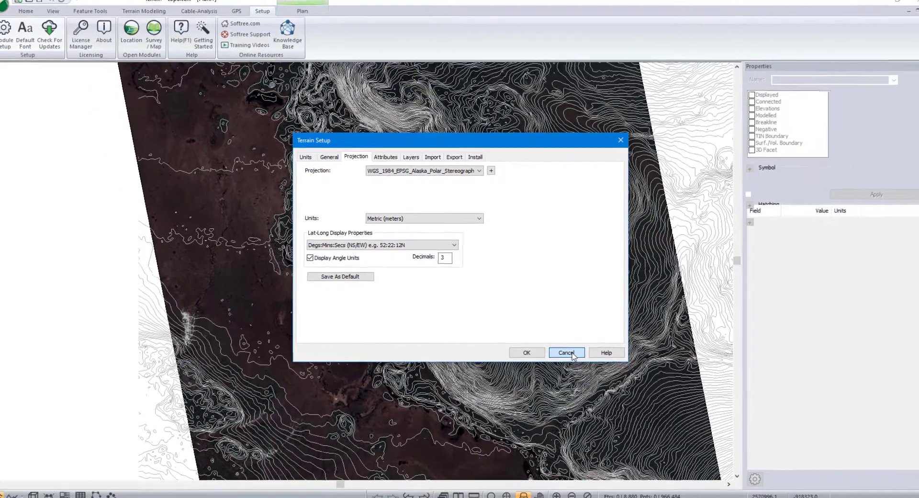
click(572, 353)
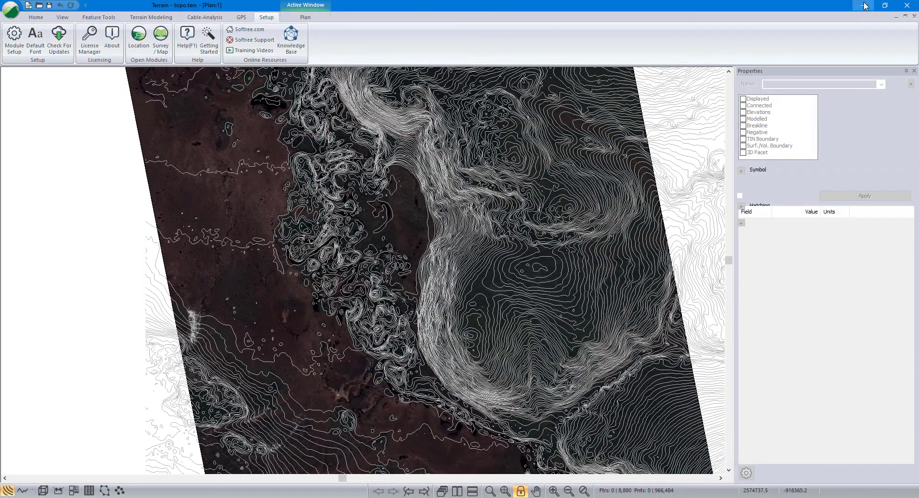
Return to the untitled1 document and replace its projection's WKT definition with the copied Alaska Polar Stereographic one.
click(864, 6)
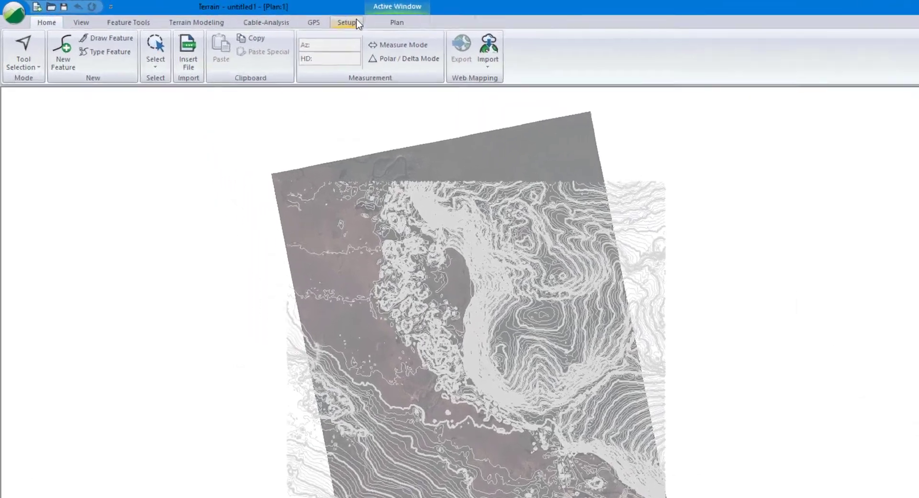
click(346, 23)
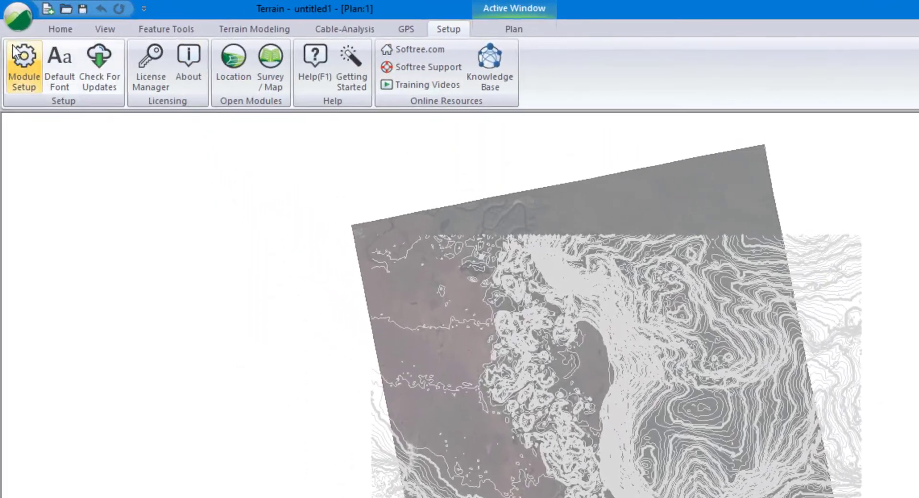
click(22, 48)
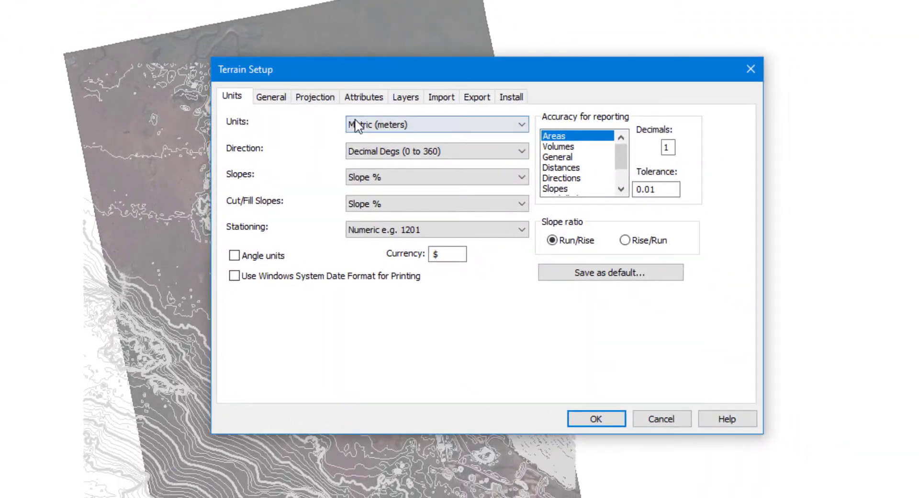
click(315, 97)
click(538, 120)
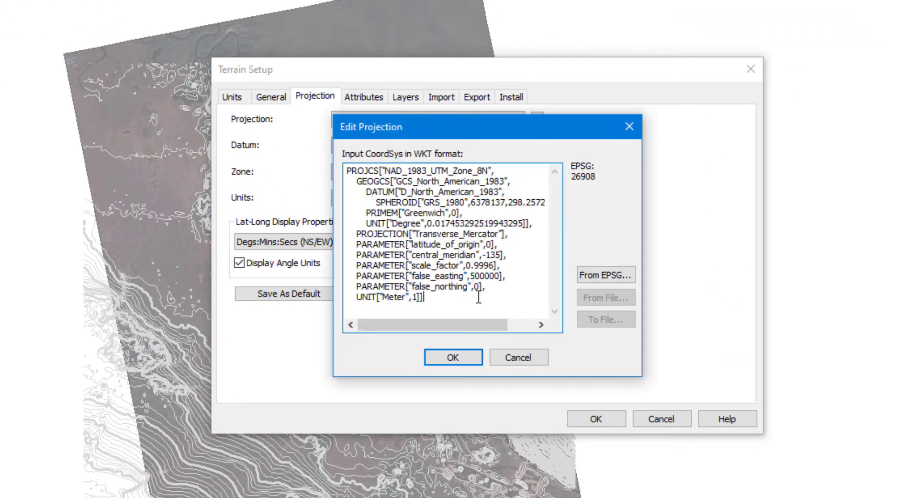
drag(472, 298, 206, 104)
key(ctrl+v)
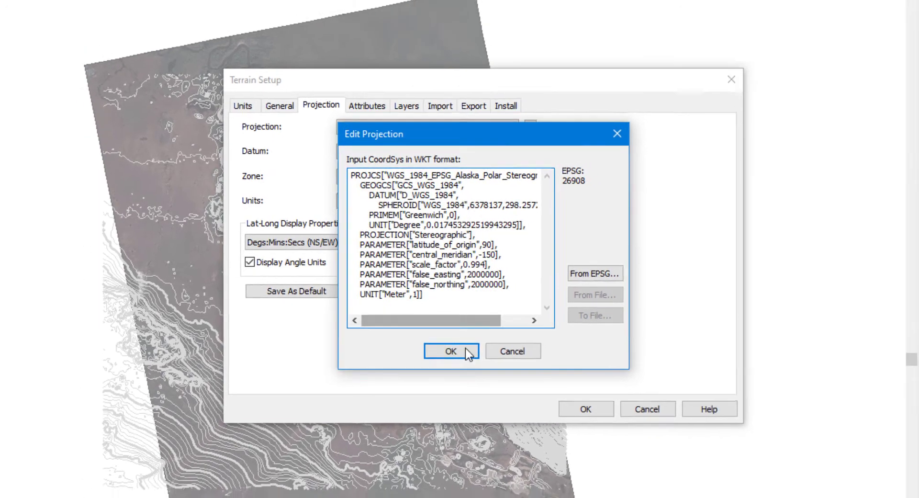
click(453, 357)
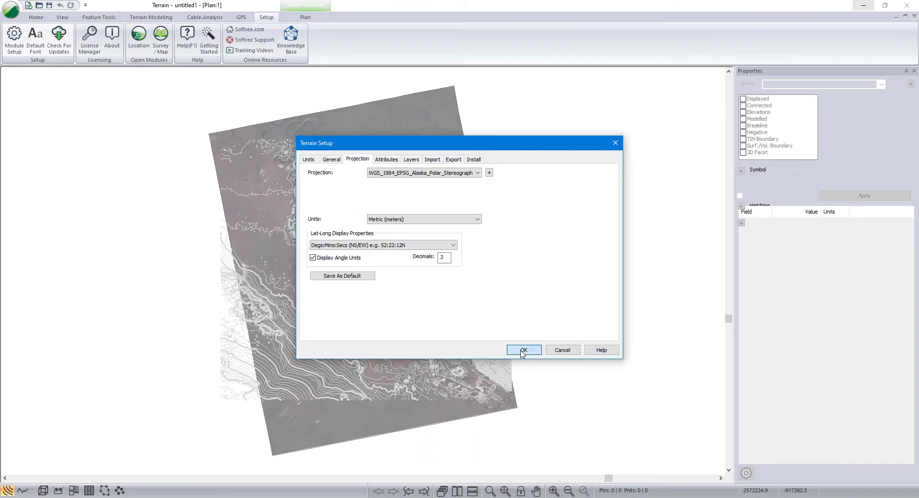
click(523, 350)
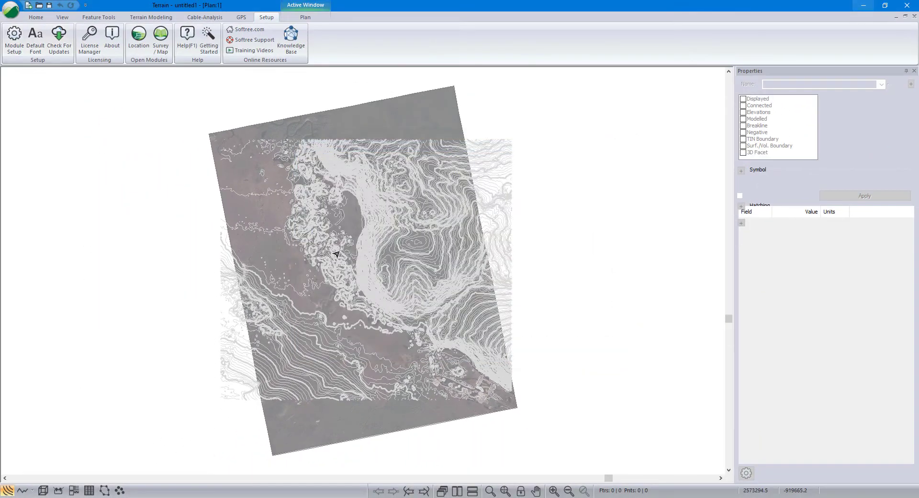
Check the topo.terx TIN elevations around the ends of the flat area beside the steep slope.
scroll(331, 246, up, 4)
middle_drag(411, 250, 436, 199)
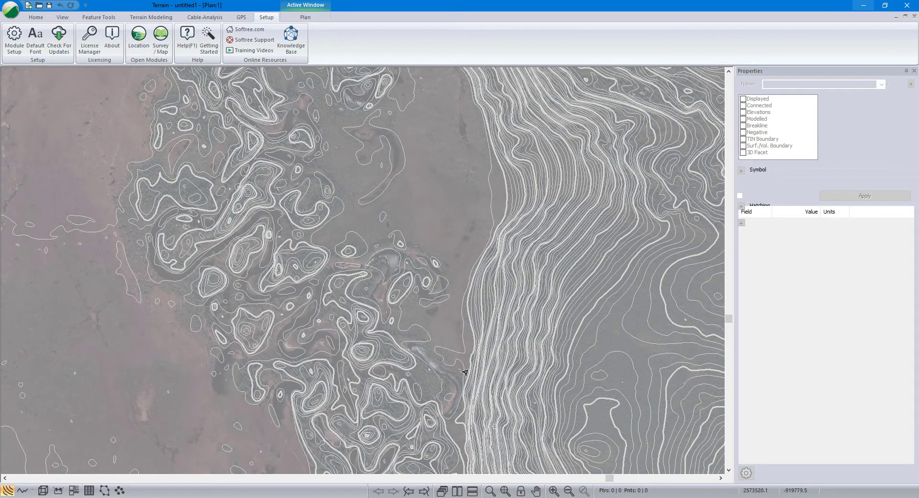
mouse_move(450, 383)
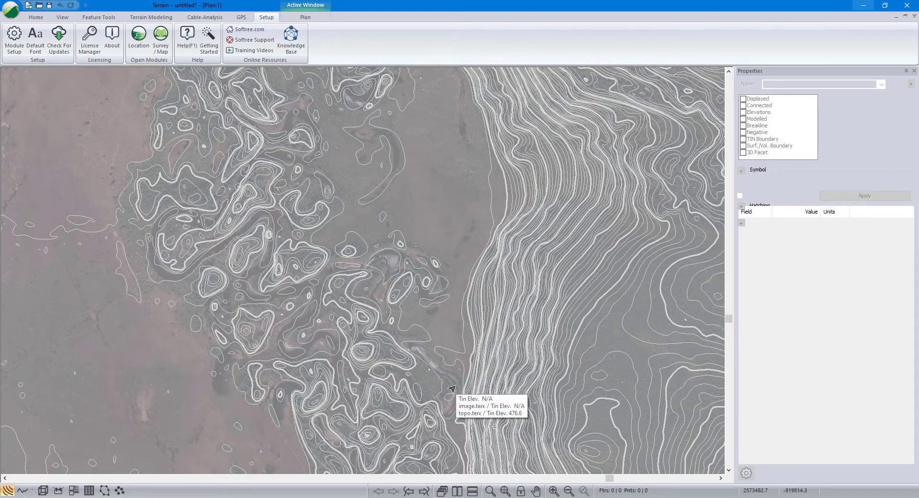
middle_drag(418, 211, 413, 276)
mouse_move(367, 148)
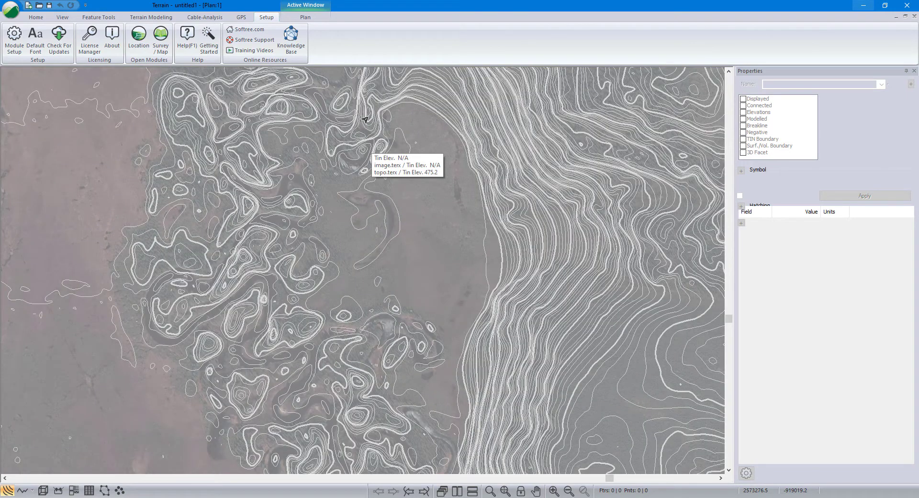
Create a new feature named Channel CL with Breakline enabled, ready for drawing in the plan, with a default elevation of 4.
click(35, 18)
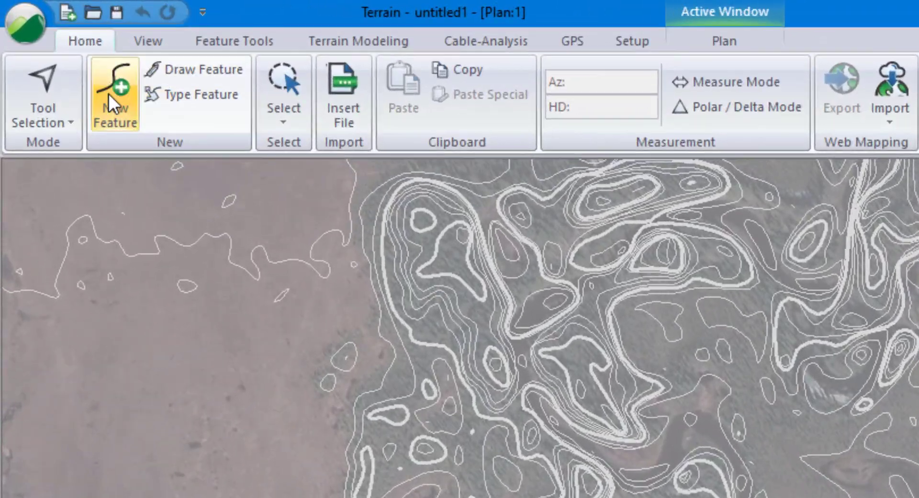
click(109, 93)
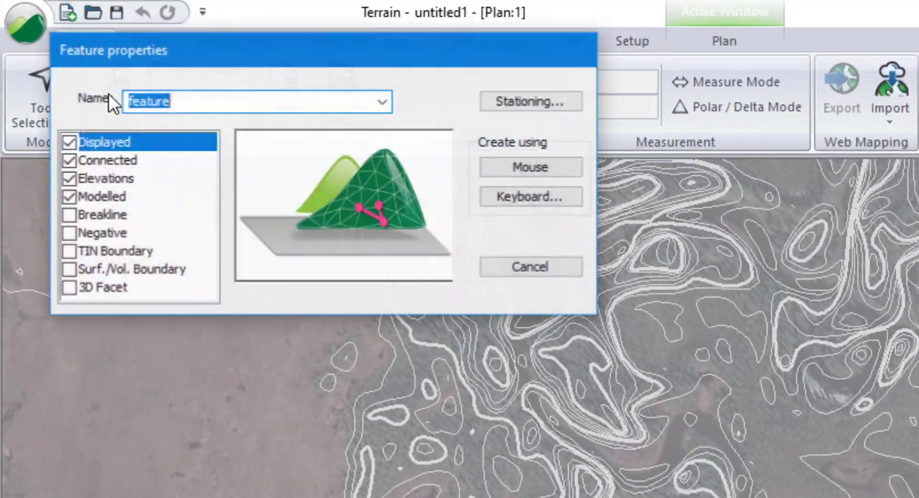
click(68, 215)
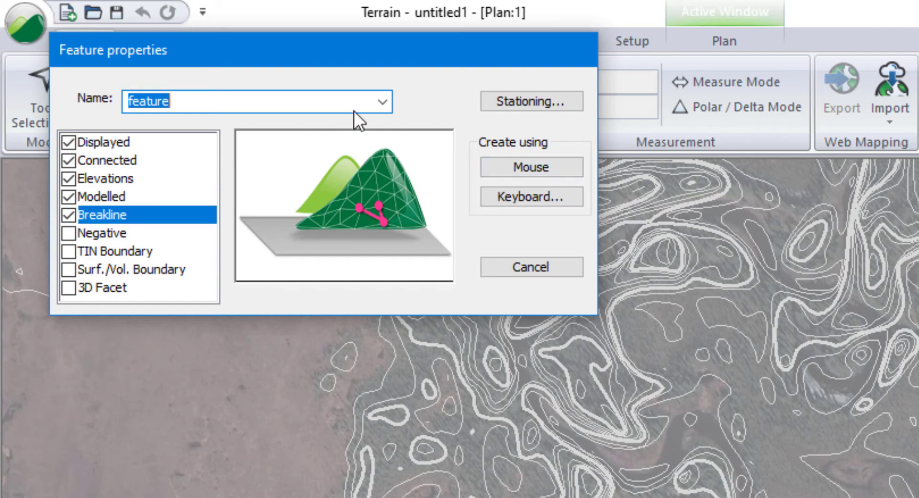
text(Channel )
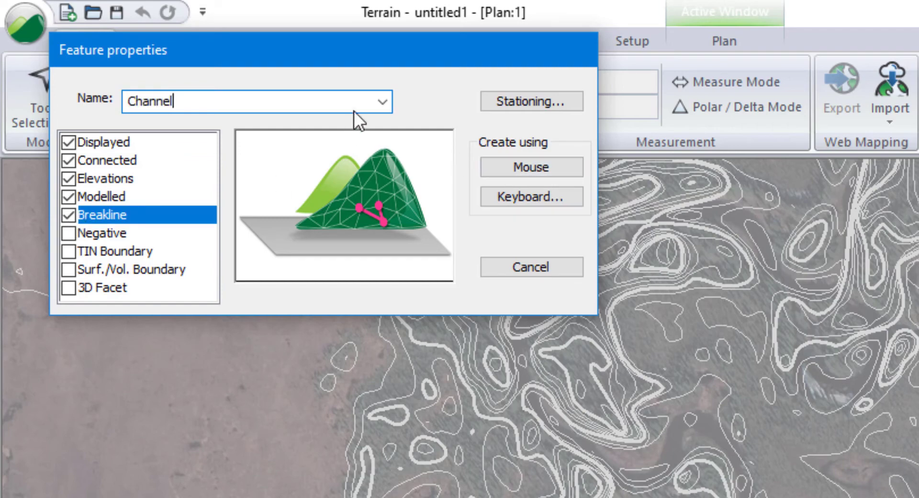
text(CL)
click(544, 166)
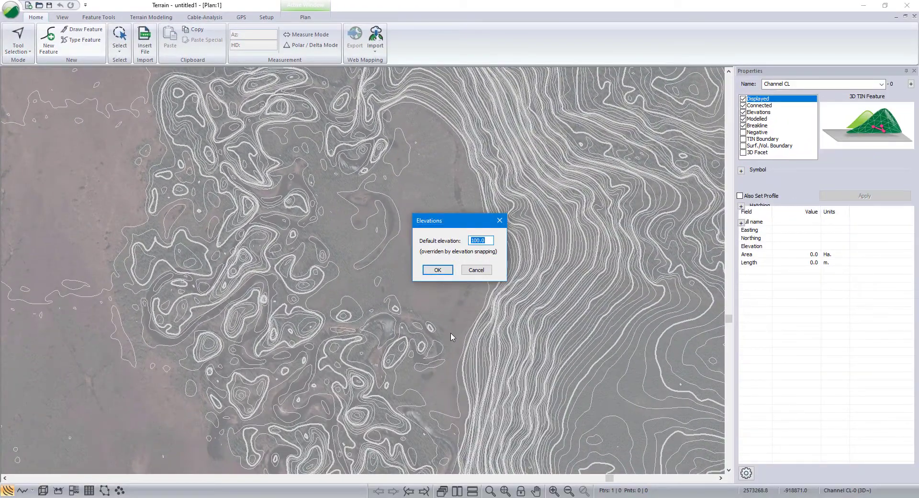
text(476)
click(437, 270)
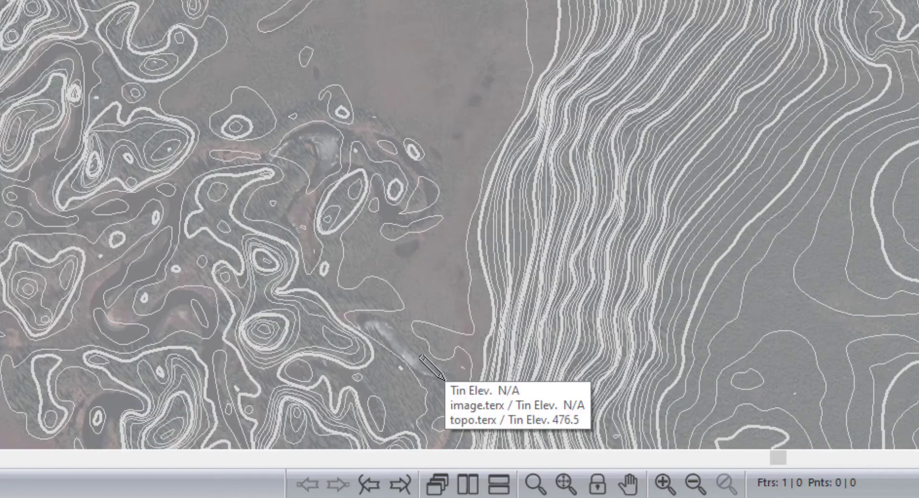
Draw the channel centerline with nine points, about 970 m long, northward from the old channel along the foot of the steep slope.
click(453, 388)
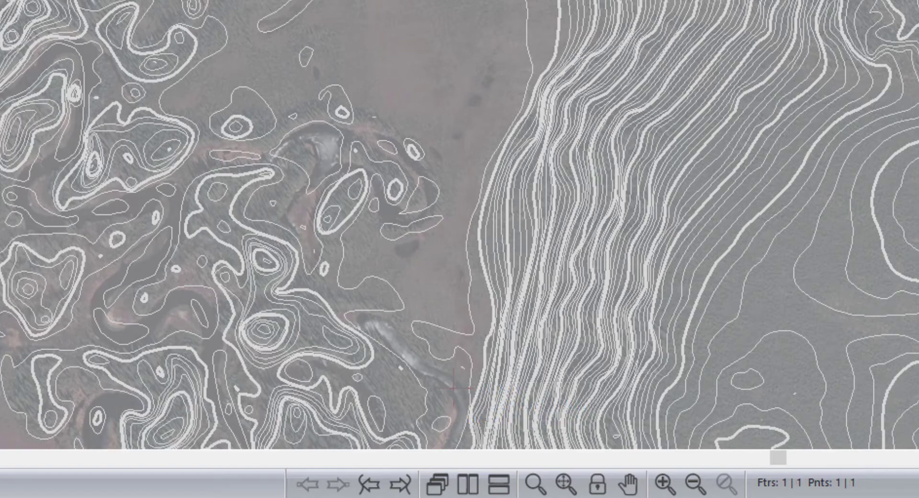
scroll(364, 269, down, 2)
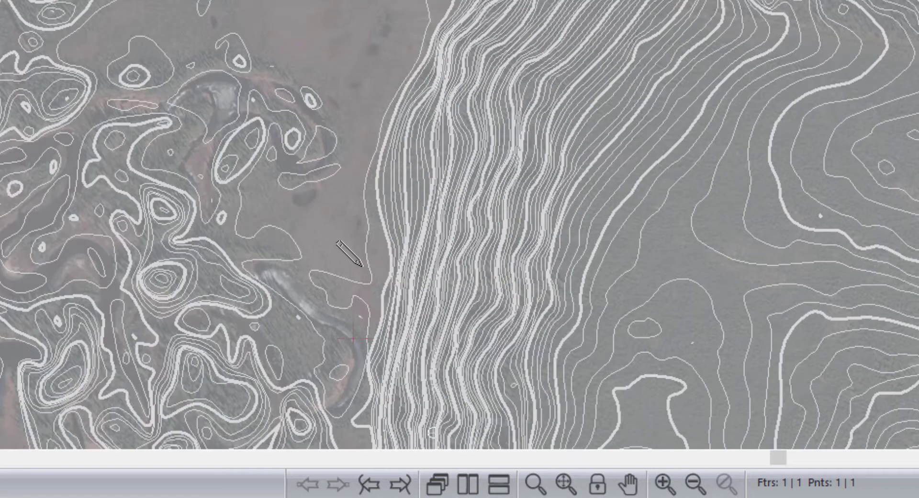
scroll(355, 263, up, 2)
click(364, 274)
click(364, 171)
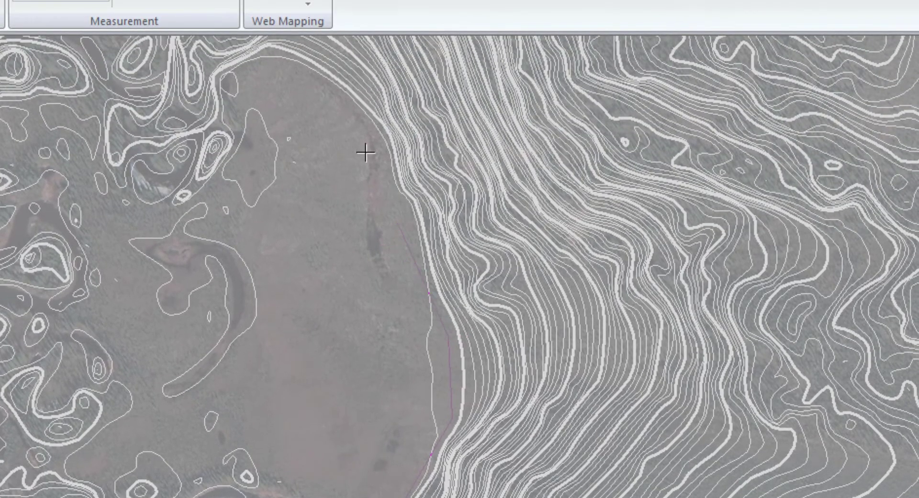
click(363, 138)
click(293, 82)
click(290, 71)
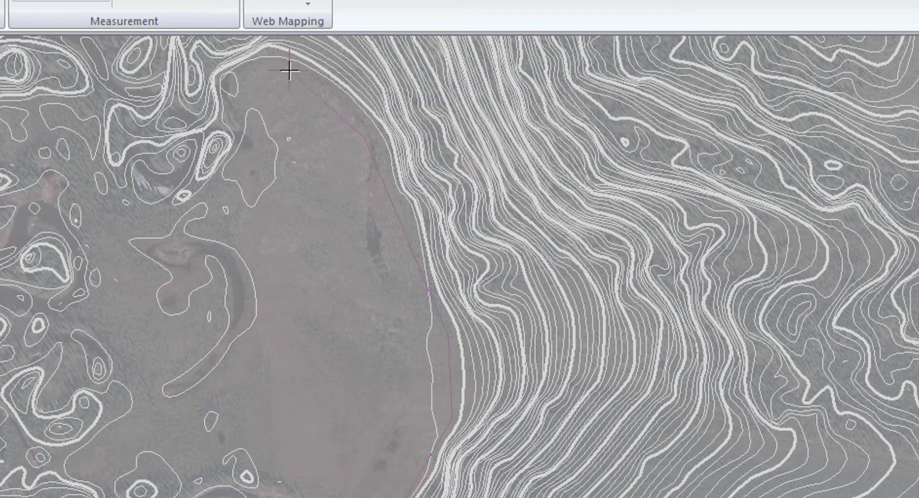
click(332, 108)
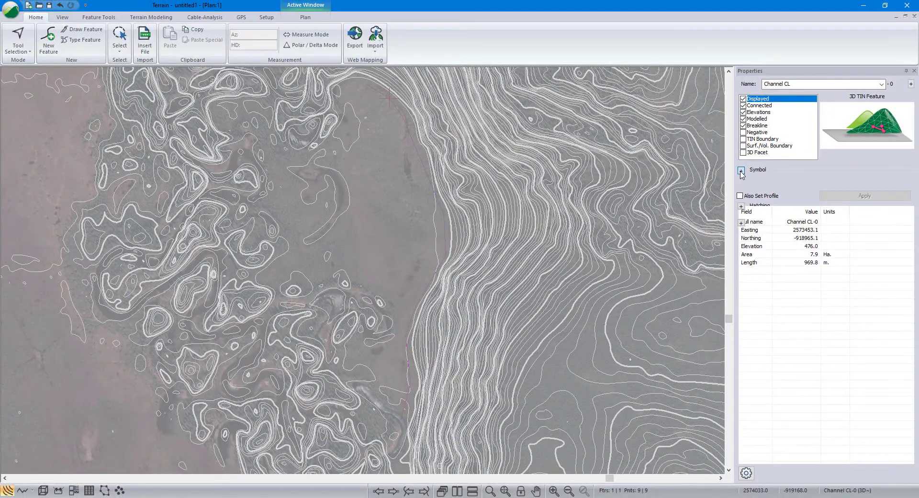
Give Channel CL a 5 - thick (medium) line in blue with Circle Filled (Large) symbols in the plan.
click(741, 170)
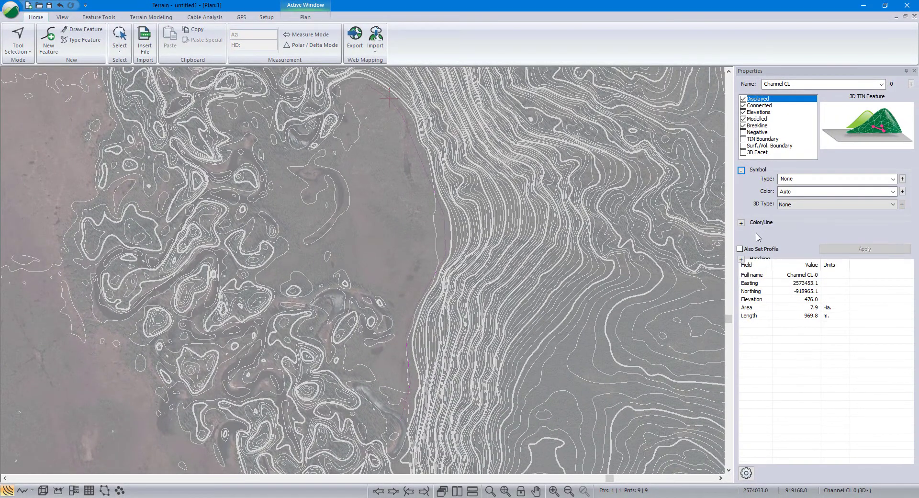
click(741, 223)
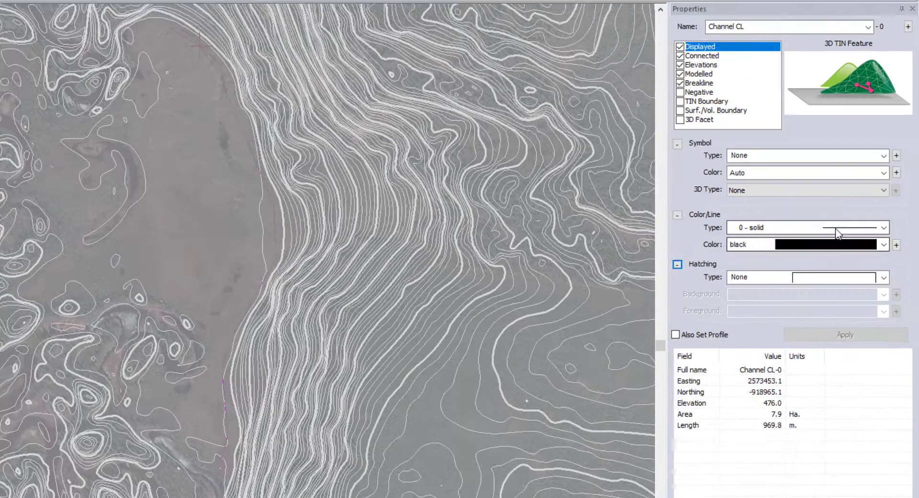
click(863, 232)
click(841, 296)
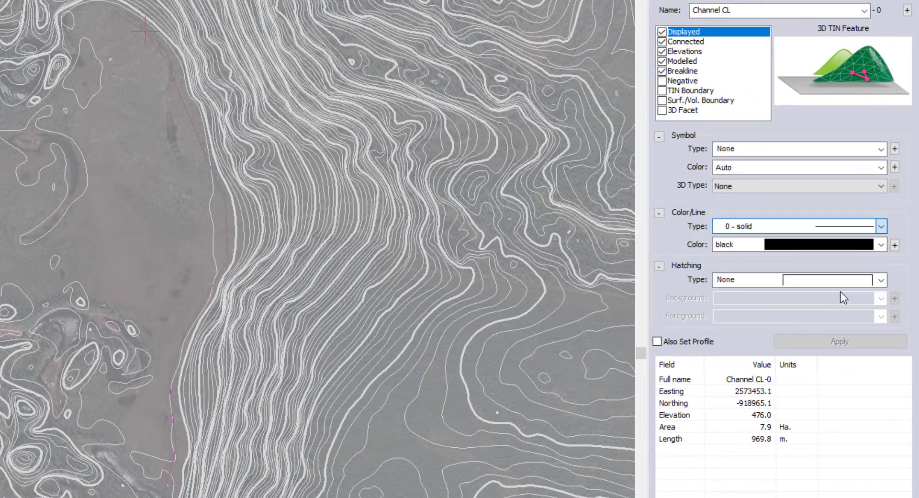
click(829, 244)
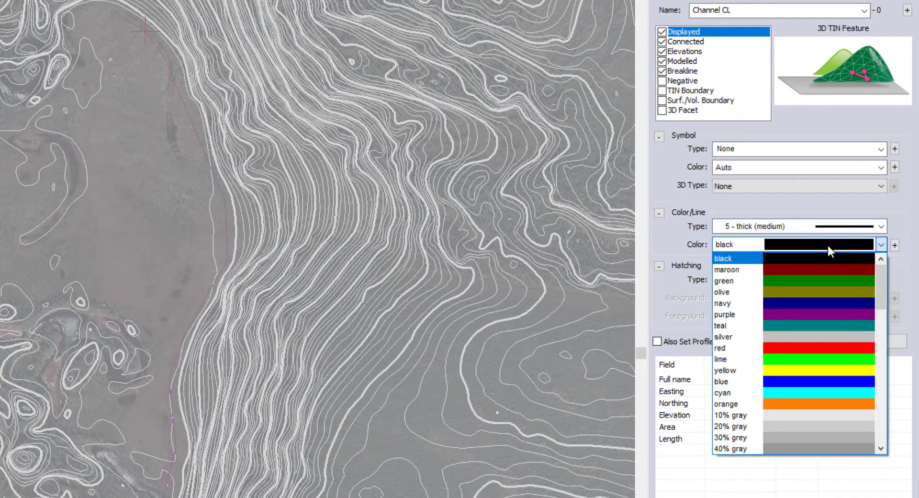
click(819, 382)
click(763, 152)
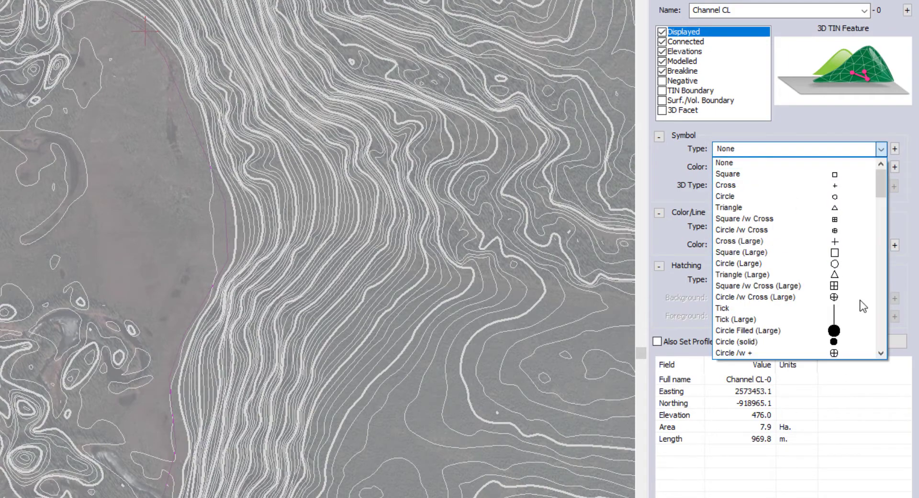
click(847, 329)
click(850, 338)
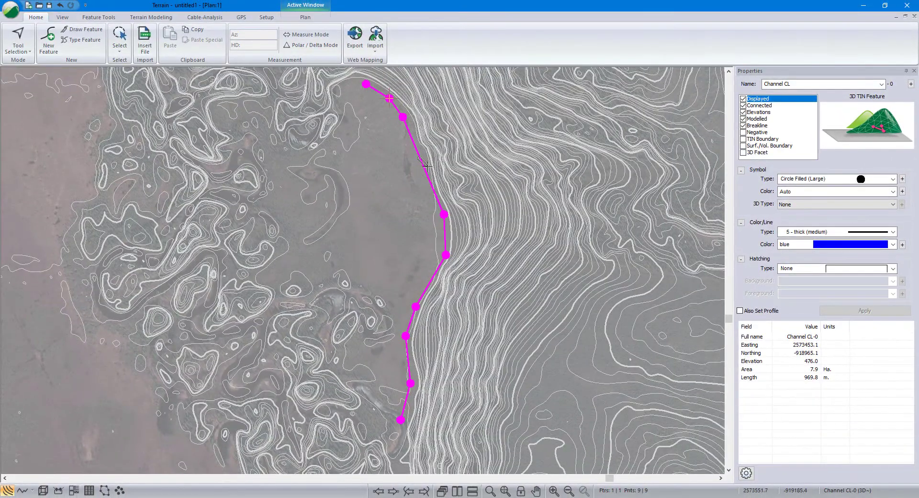
Extend the centerline from its north end southwest to the existing channel bend, inserting two intermediate points, for about 1180 m in total.
middle_drag(338, 106, 344, 148)
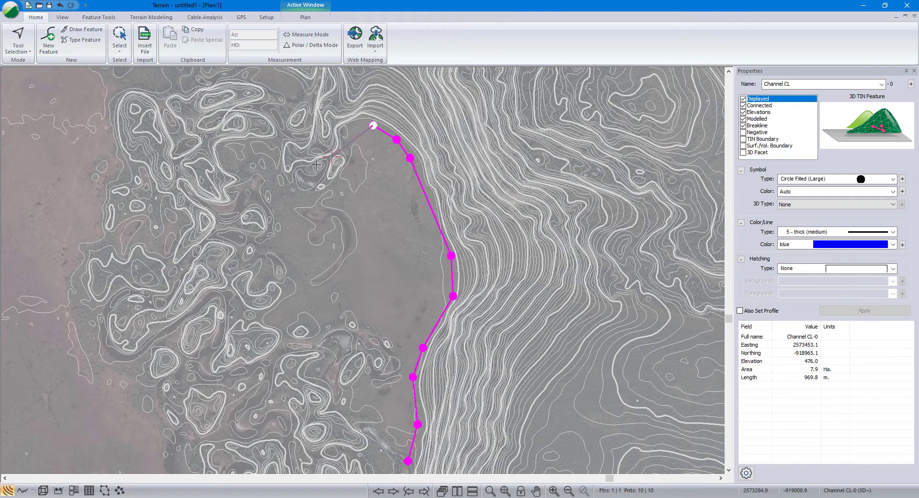
scroll(320, 165, up, 3)
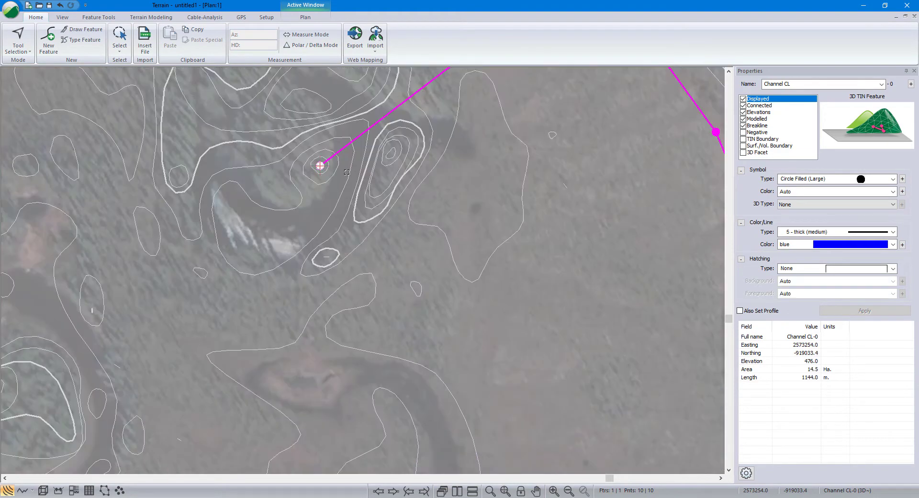
scroll(338, 176, down, 3)
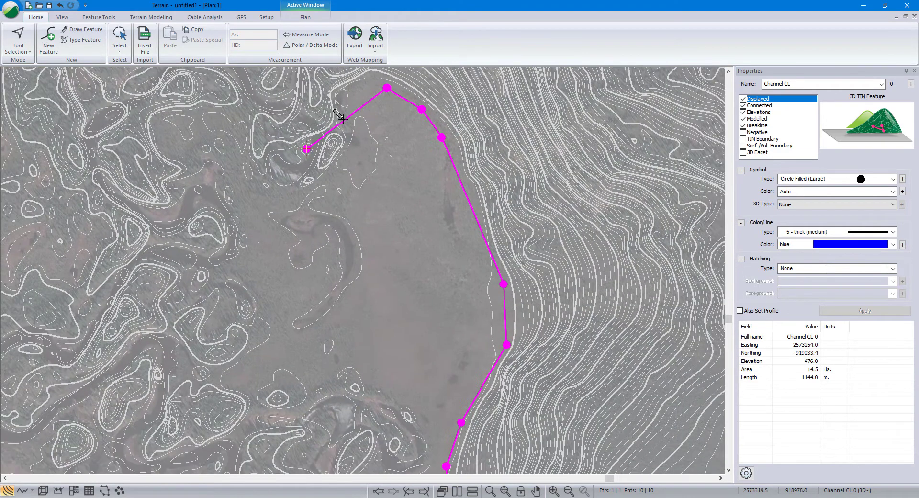
click(340, 121)
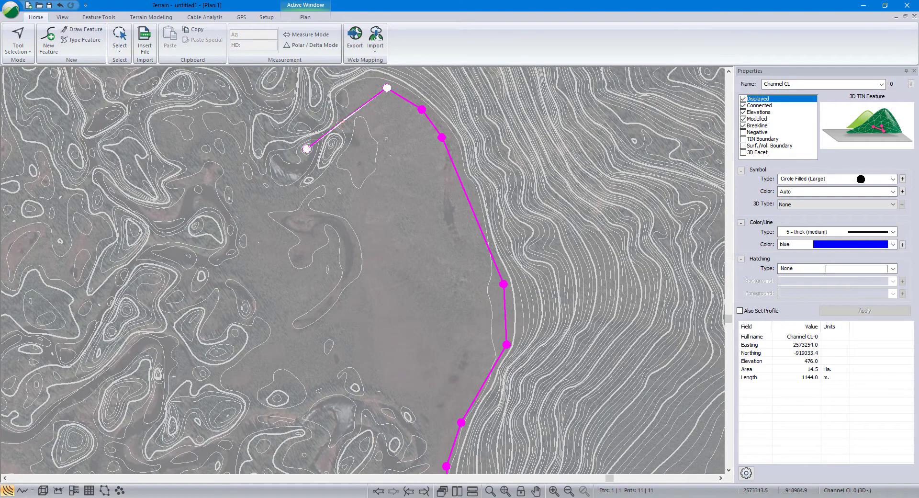
click(358, 108)
click(371, 88)
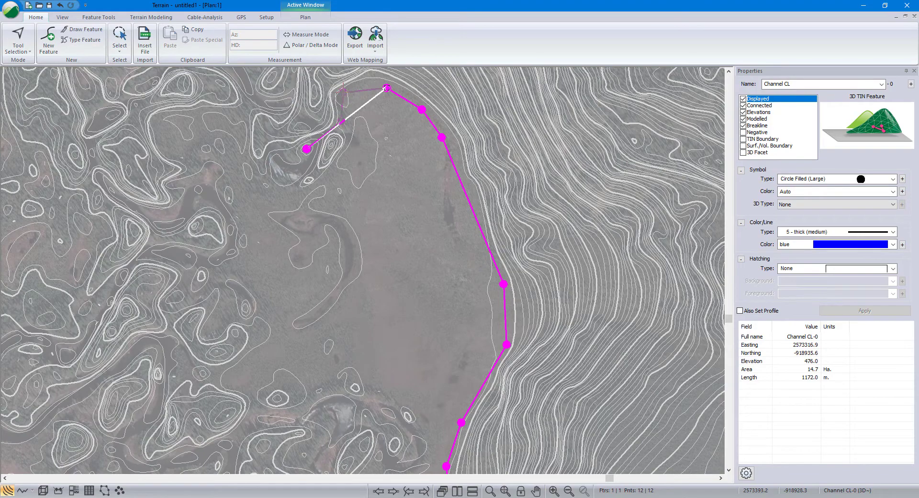
click(379, 81)
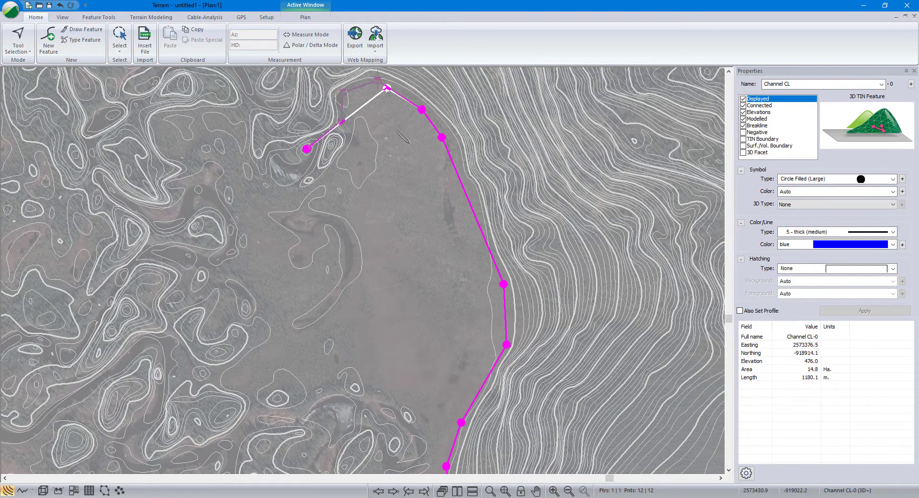
Open the Profile window for Channel CL and examine the line against the ground surface near its start.
scroll(364, 135, down, 1)
middle_drag(426, 277, 405, 227)
middle_drag(418, 357, 422, 288)
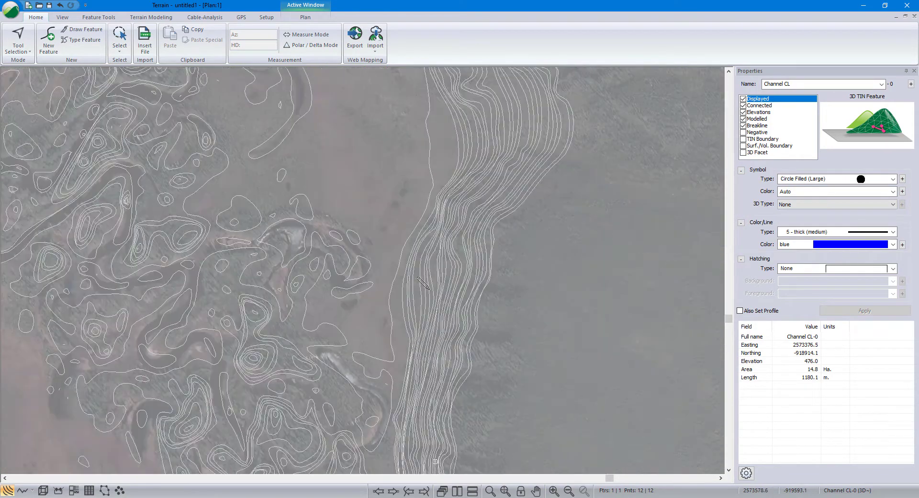
middle_drag(441, 200, 436, 249)
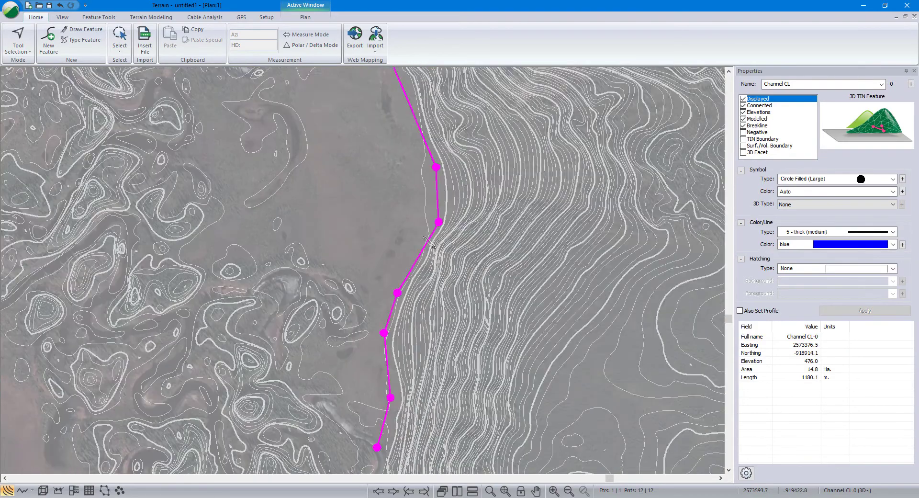
scroll(436, 249, down, 1)
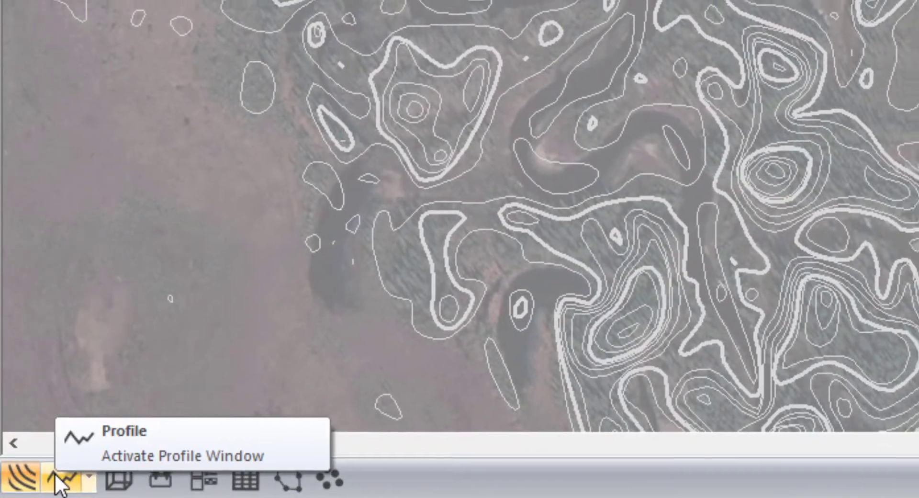
click(22, 490)
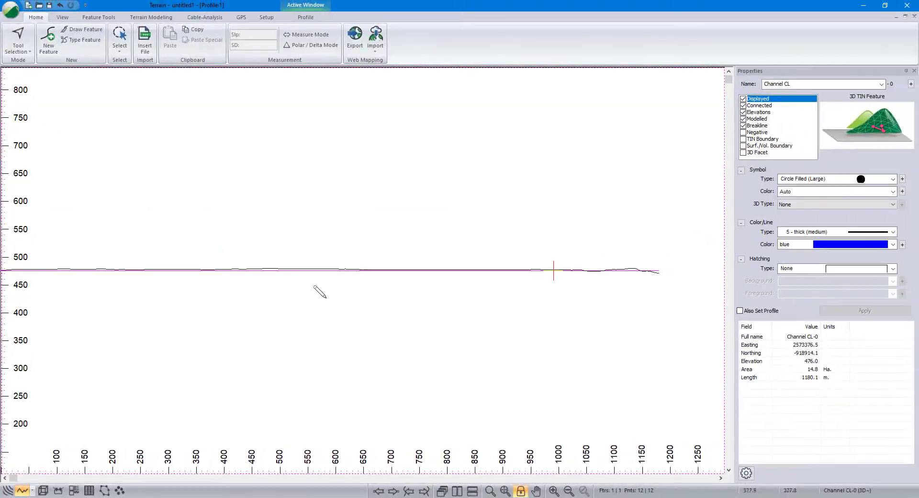
scroll(158, 230, up, 1)
click(441, 273)
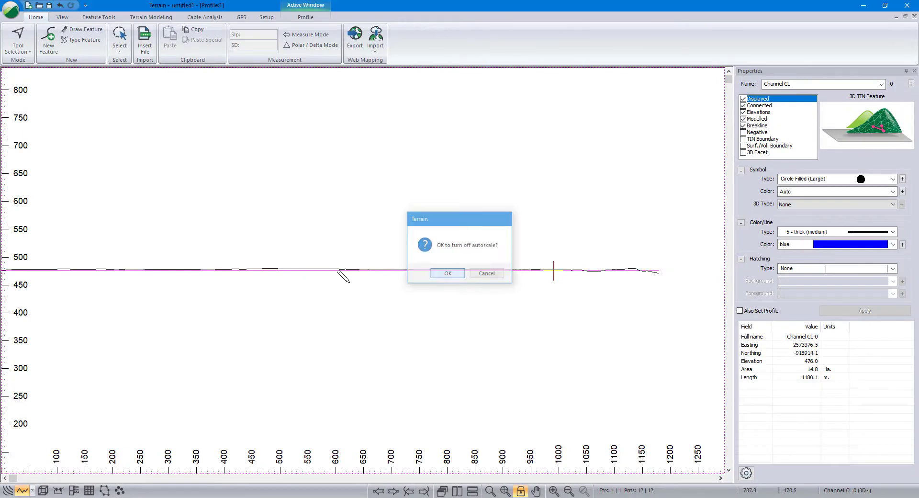
key(Return)
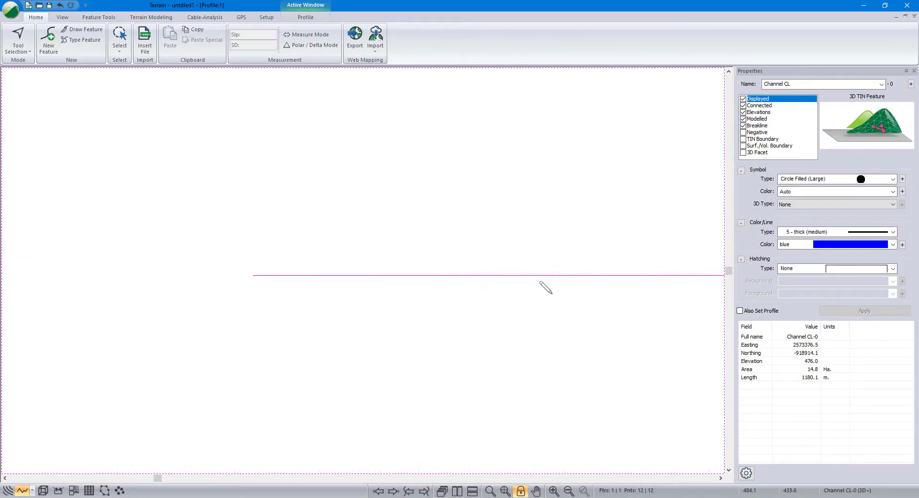
scroll(259, 272, up, 4)
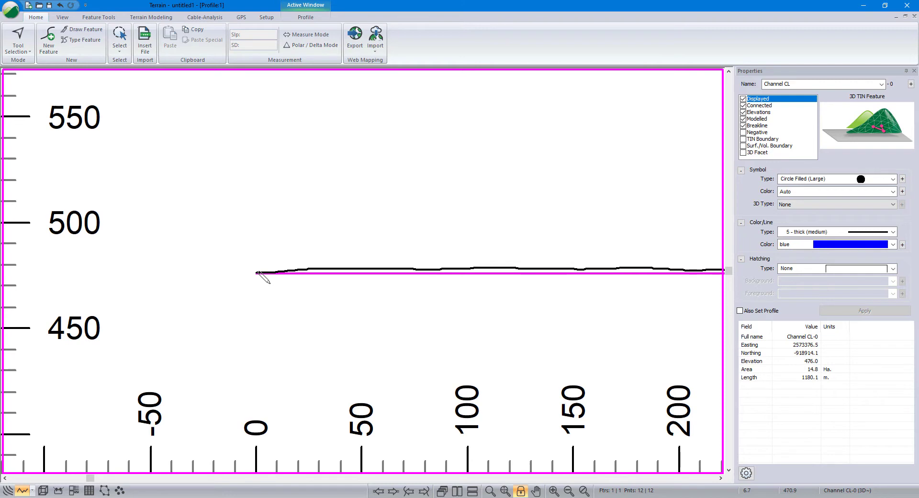
scroll(395, 234, down, 2)
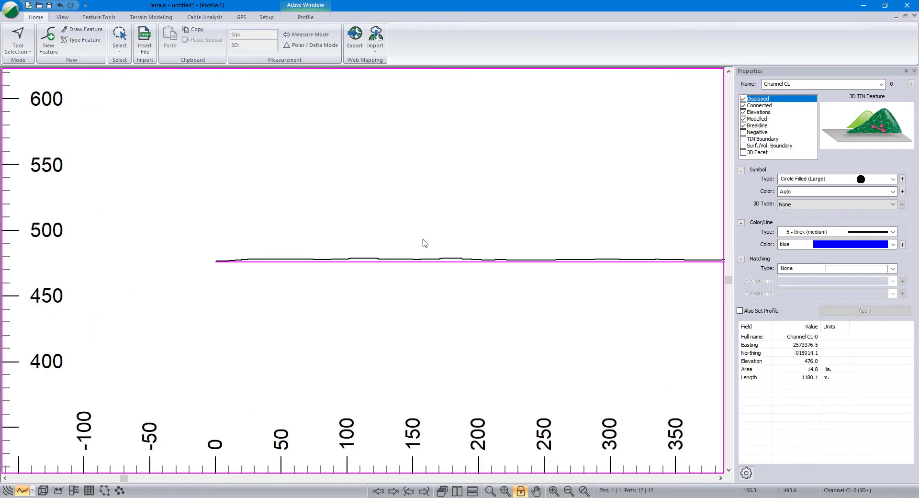
Set the profile's vertical scale to 200, exaggerated ten times relative to the horizontal, and fit the profile in view.
right_click(423, 244)
click(476, 357)
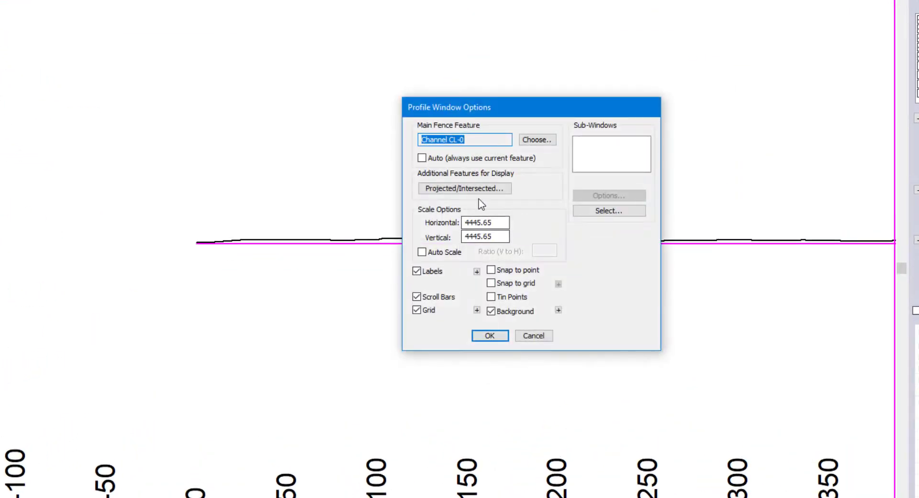
click(502, 222)
key(ctrl+a)
text(2)
key(Tab)
text(200)
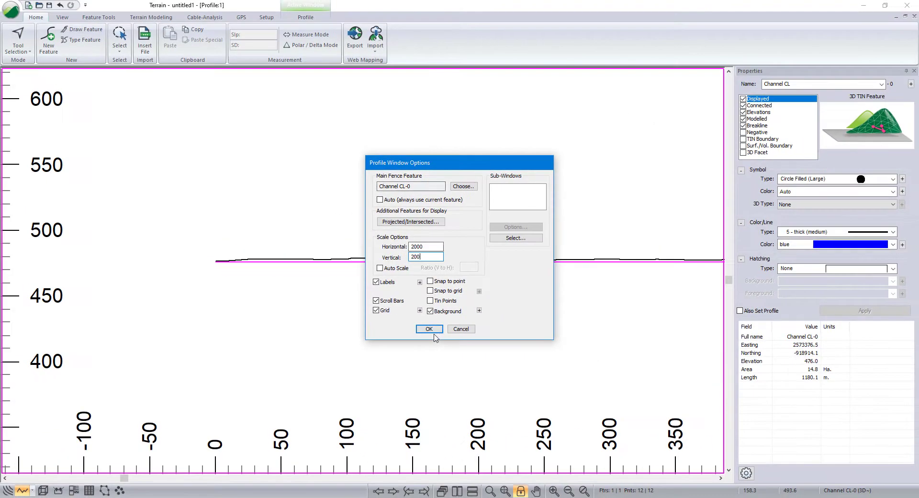
click(435, 335)
click(505, 490)
middle_drag(359, 301, 501, 320)
scroll(184, 291, up, 2)
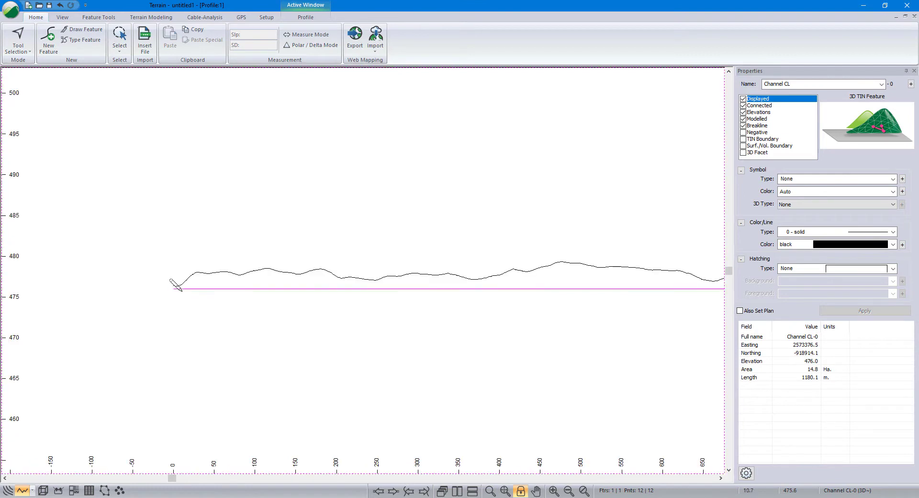
Mark the centerline's points in the profile with the Circle Filled (Large) symbol.
click(855, 179)
click(864, 303)
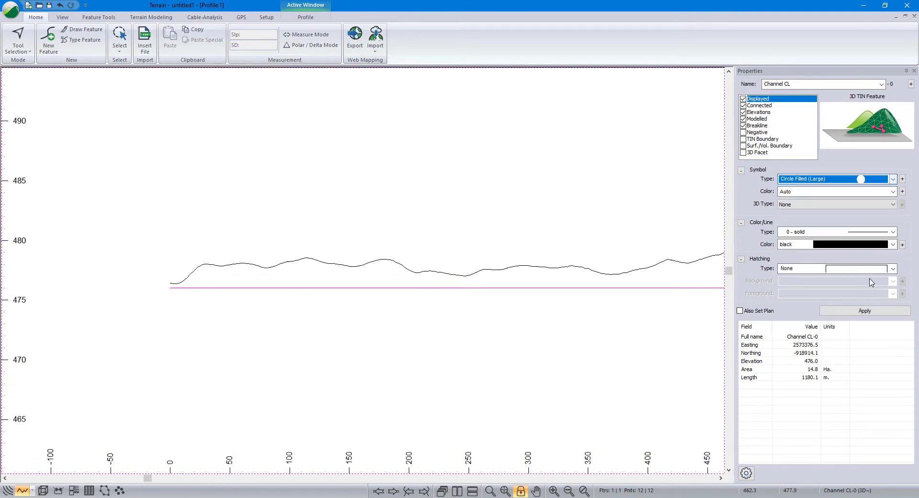
click(873, 313)
Lower the centerline's last profile point to the ground line and the point before it to about elevation 472.3.
middle_drag(452, 293, 294, 285)
scroll(355, 278, down, 1)
middle_drag(597, 318, 175, 301)
middle_drag(556, 317, 257, 320)
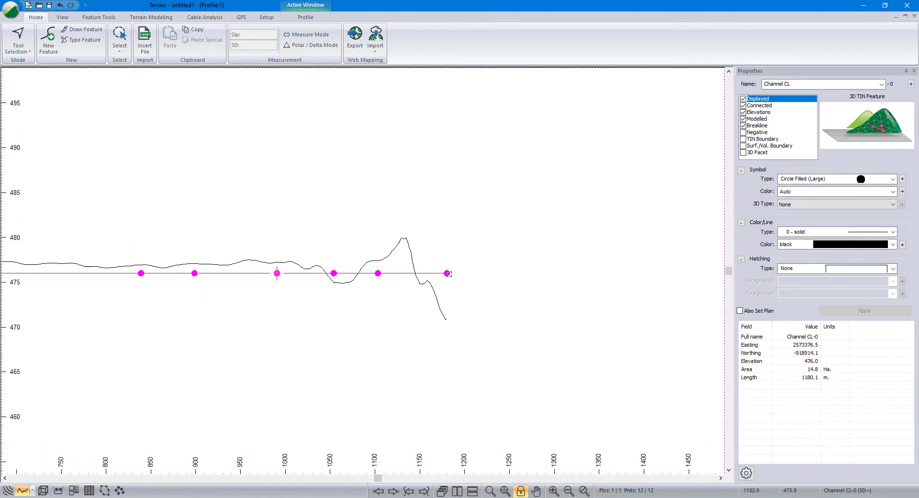
drag(449, 273, 446, 319)
drag(378, 274, 377, 306)
Lower the remaining intermediate profile points below ground, working back to about elevation 474.8 at the point beside the start.
scroll(574, 289, down, 3)
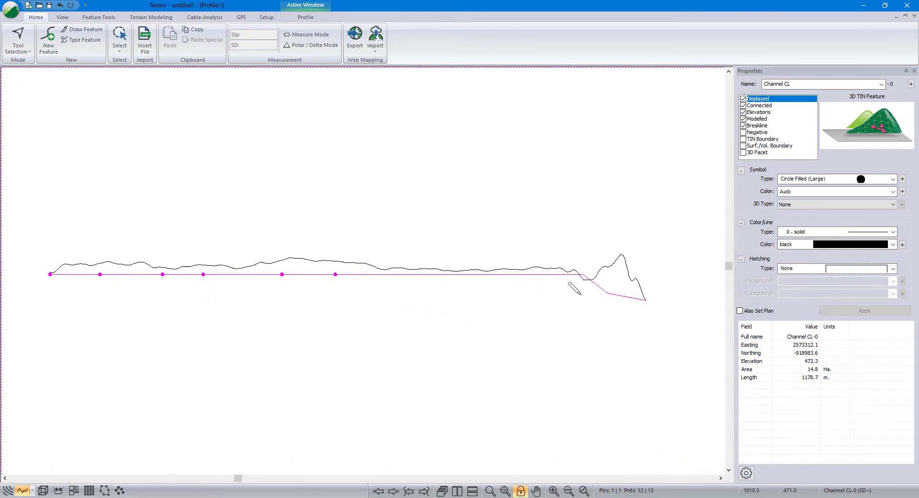
drag(597, 281, 521, 281)
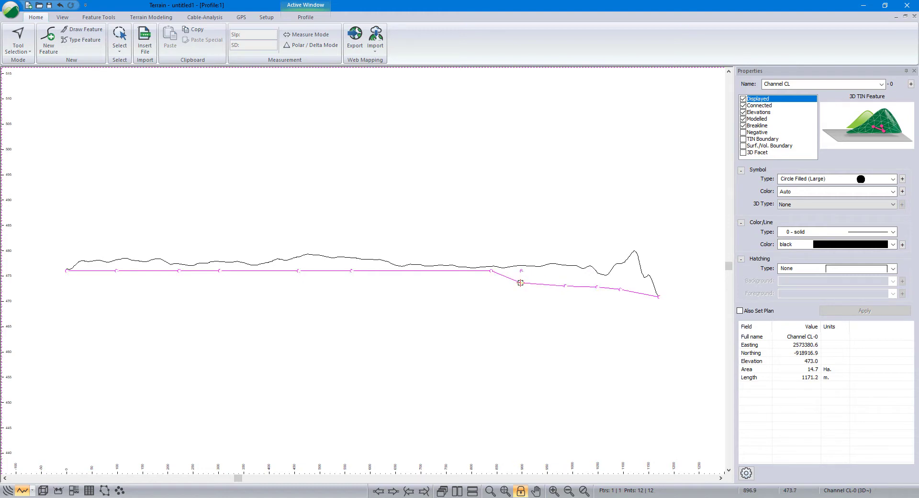
drag(520, 284, 490, 282)
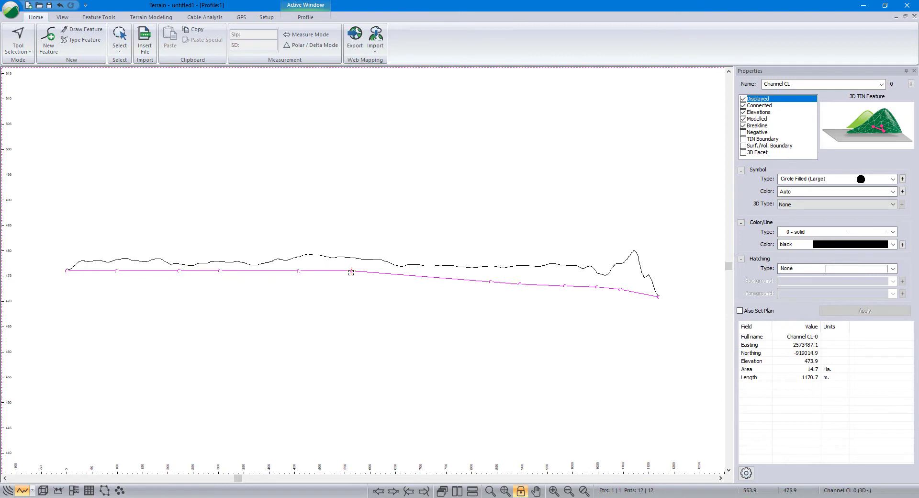
mouse_move(352, 273)
mouse_down()
mouse_move(351, 283)
mouse_move(299, 279)
mouse_up()
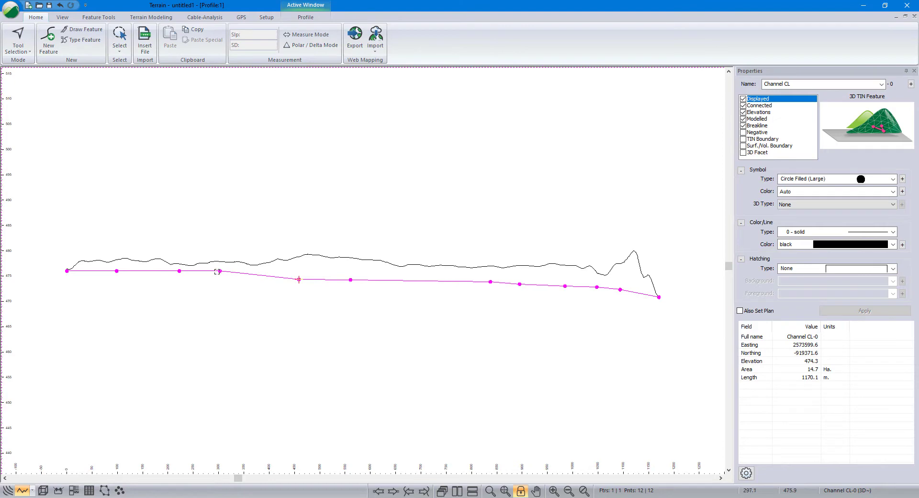
mouse_move(217, 280)
mouse_down()
mouse_move(217, 287)
mouse_move(178, 279)
mouse_up()
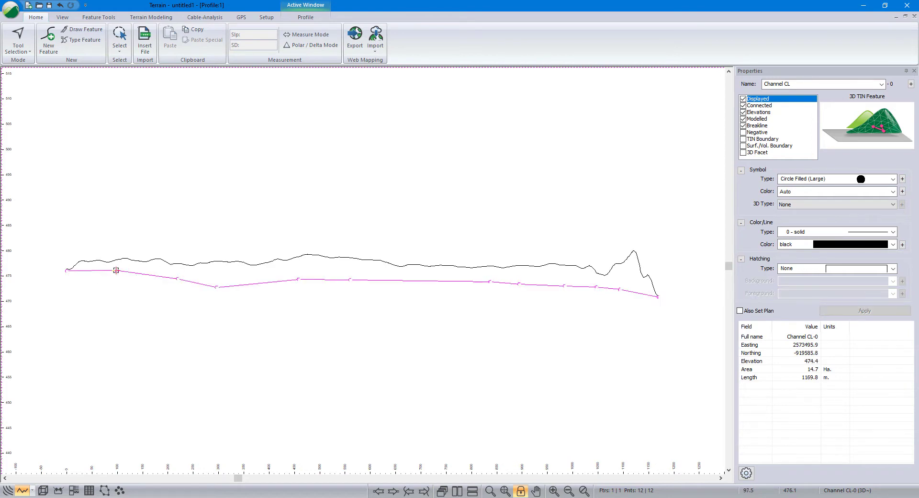
drag(112, 277, 112, 277)
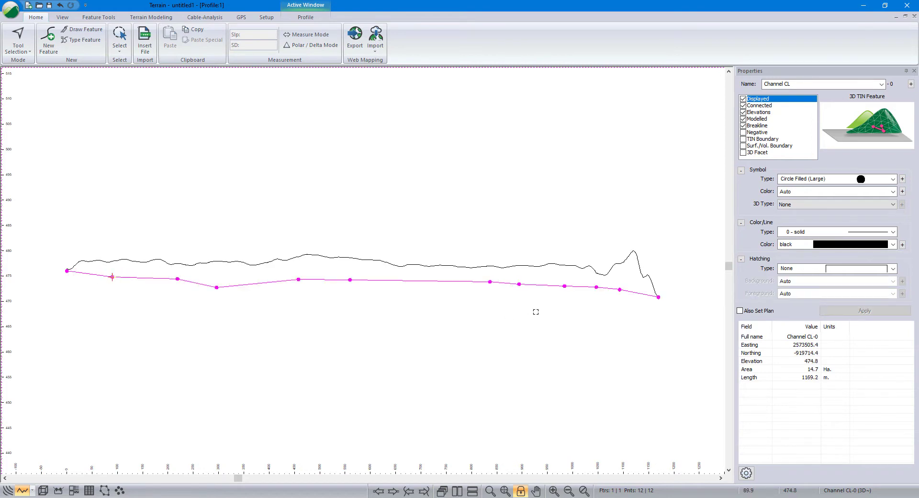
Close the 3D View window and tile the Profile and Plan windows side by side.
click(457, 490)
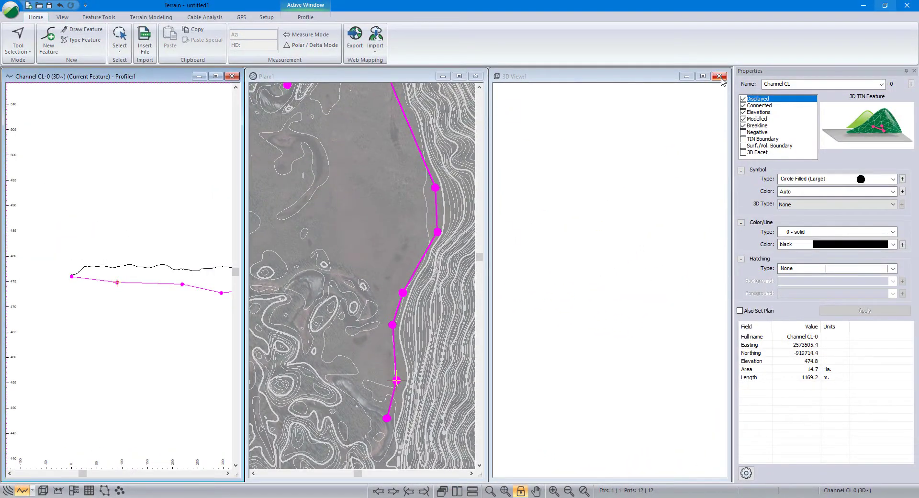
click(720, 76)
click(457, 493)
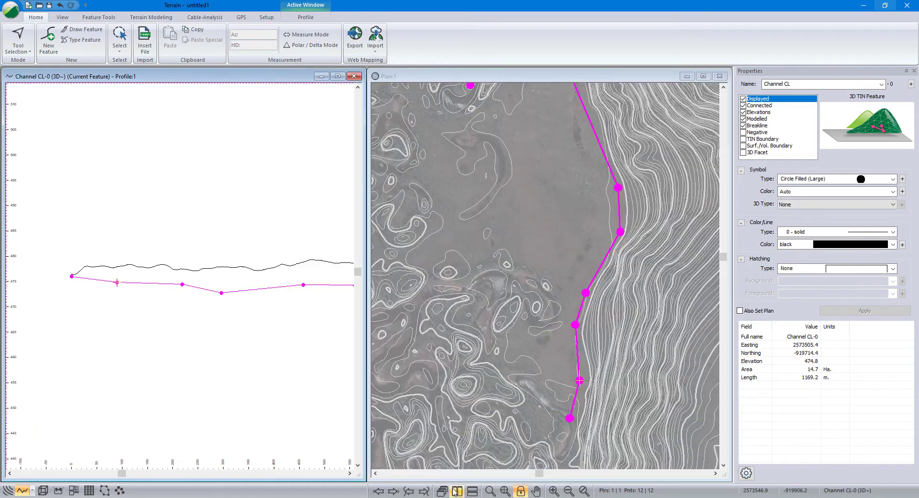
Insert a point midway along the centerline's long upper segment in plan and move the second point from the start about 15 m east.
middle_drag(579, 219, 541, 328)
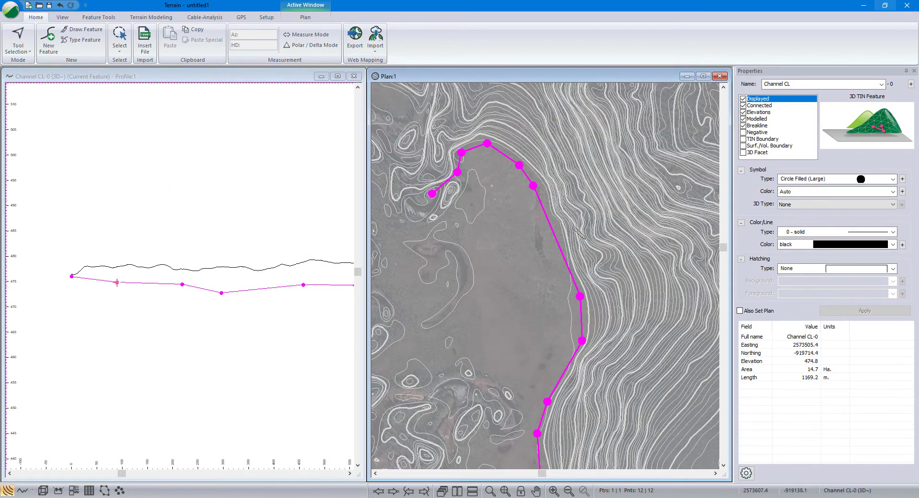
click(555, 237)
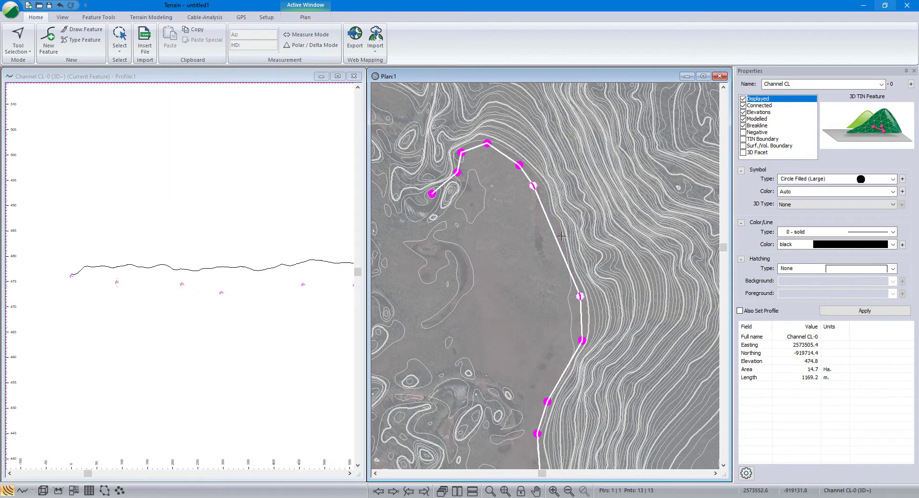
click(201, 309)
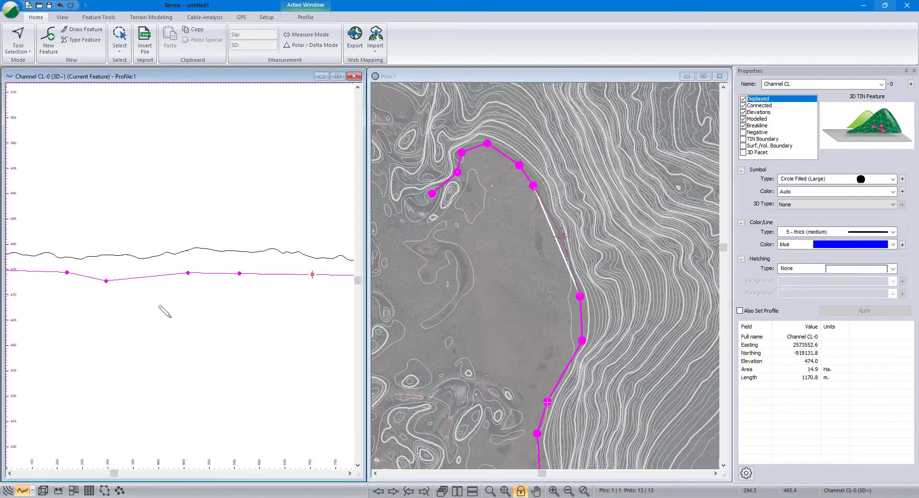
middle_drag(571, 320, 537, 238)
middle_drag(541, 282, 528, 231)
drag(501, 362, 509, 362)
Smooth the Channel CL centerline using spline interpolation with a tolerance of 1.0.
middle_drag(137, 263, 219, 277)
scroll(218, 278, down, 2)
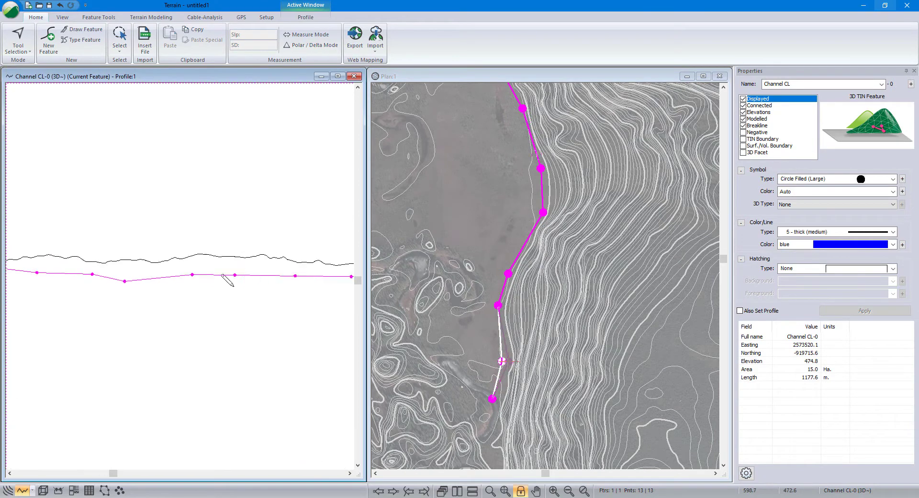
middle_drag(138, 286, 109, 288)
scroll(162, 311, down, 1)
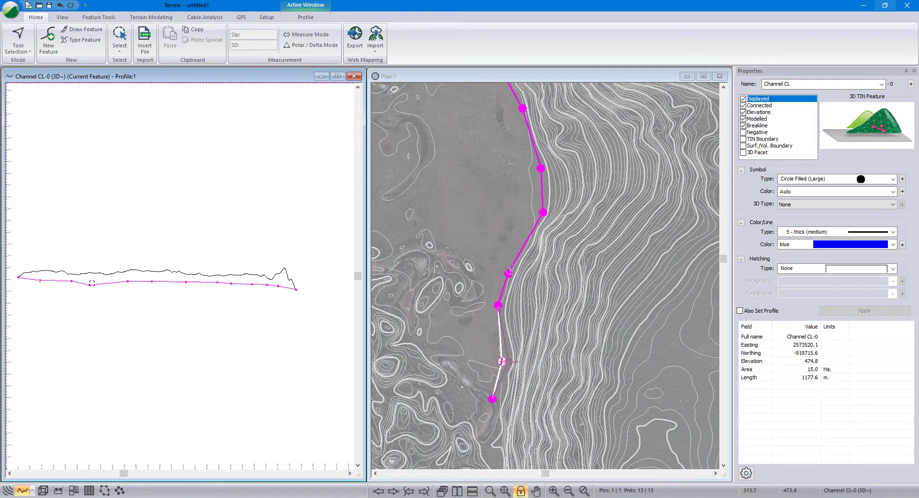
middle_drag(496, 194, 498, 221)
scroll(499, 222, down, 1)
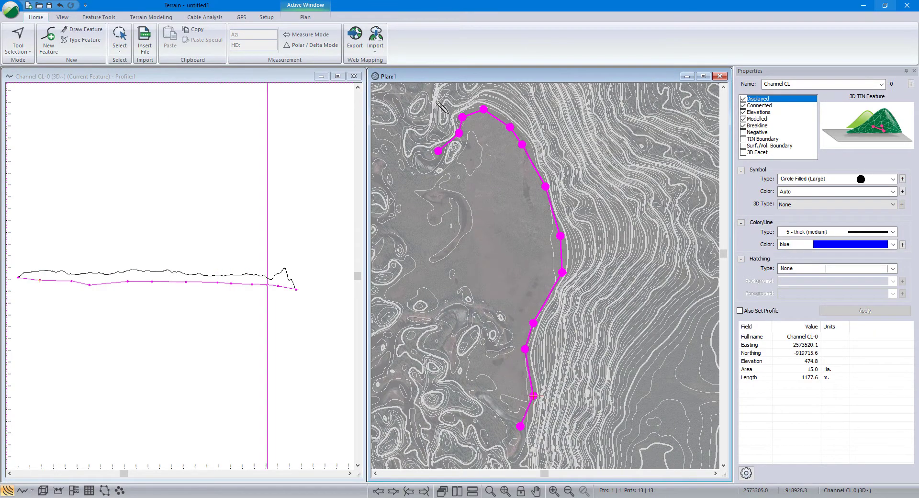
click(99, 17)
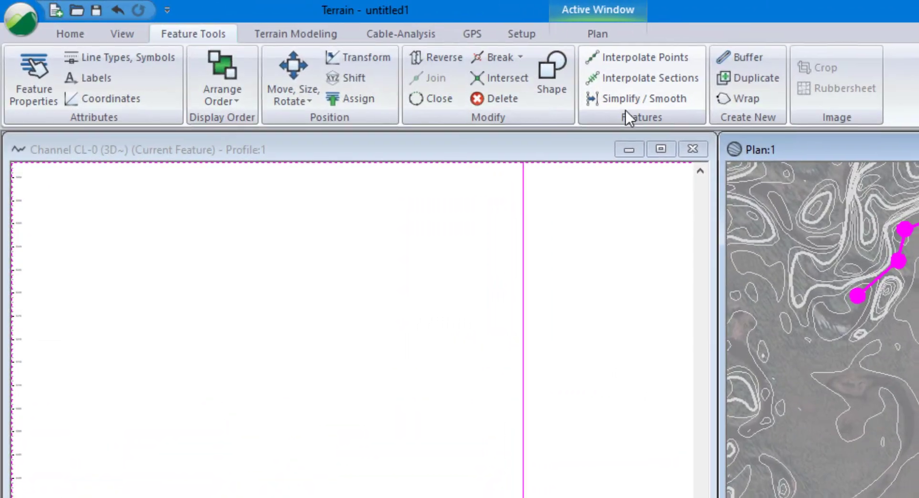
click(448, 68)
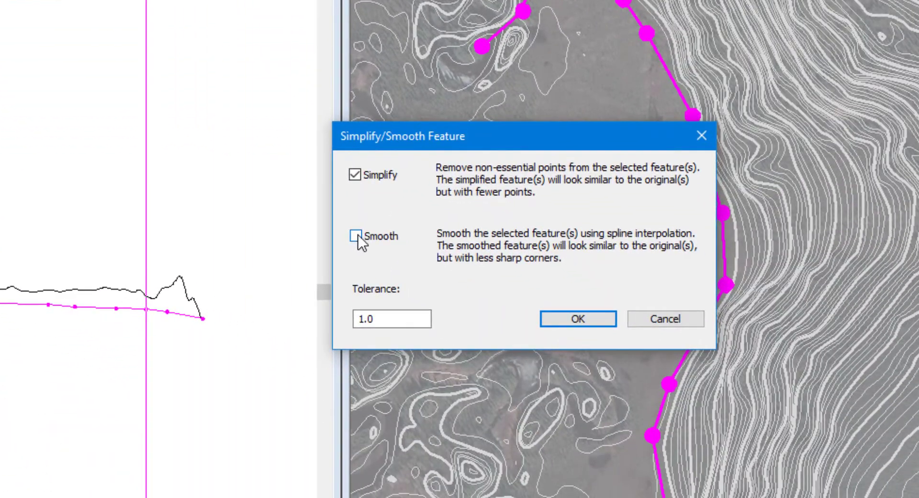
click(355, 236)
click(548, 318)
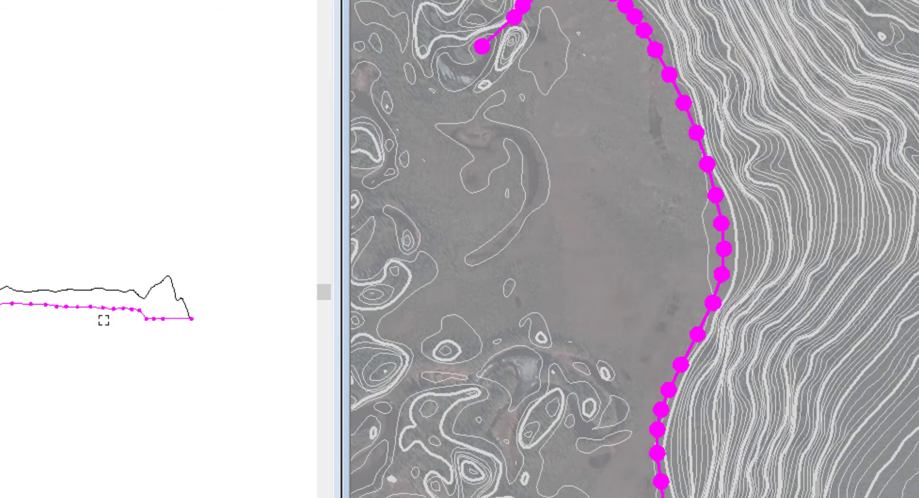
Raise the dipped profile points near the centerline's far end to grade evenly, placing one at about elevation 471.9.
scroll(140, 326, up, 3)
scroll(167, 298, up, 1)
drag(156, 306, 162, 295)
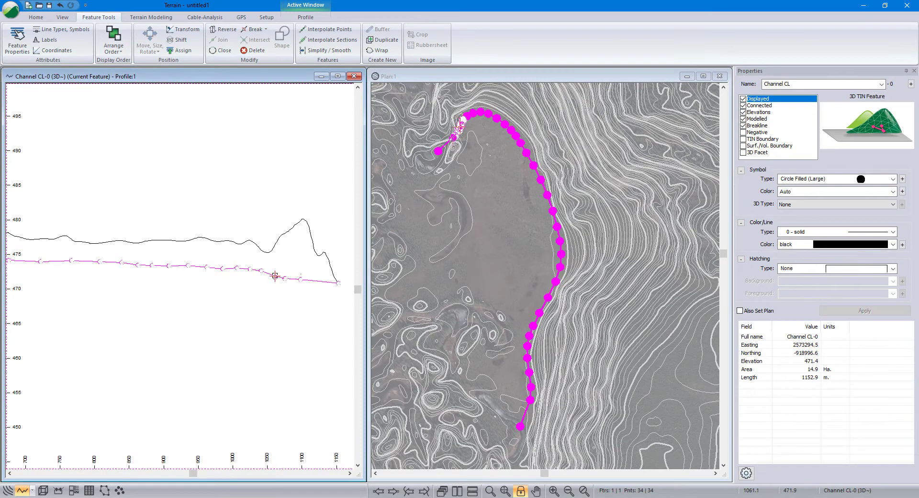
scroll(239, 264, down, 5)
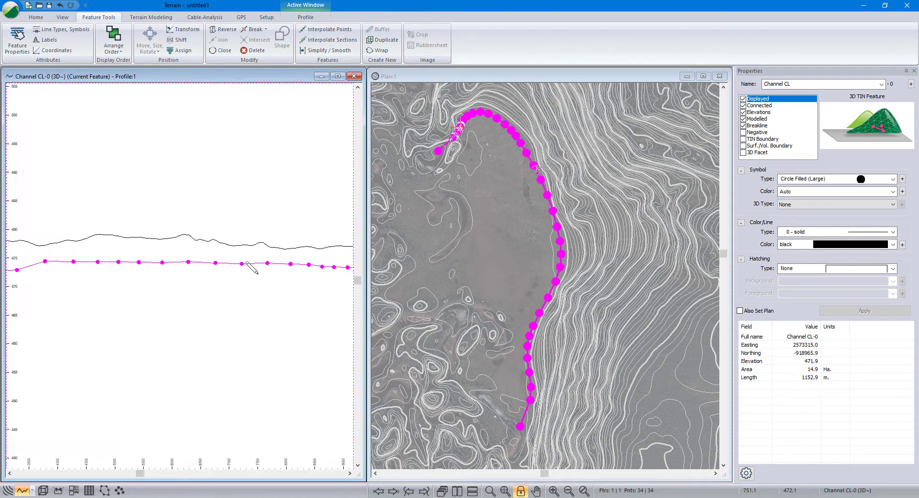
middle_drag(235, 274, 224, 274)
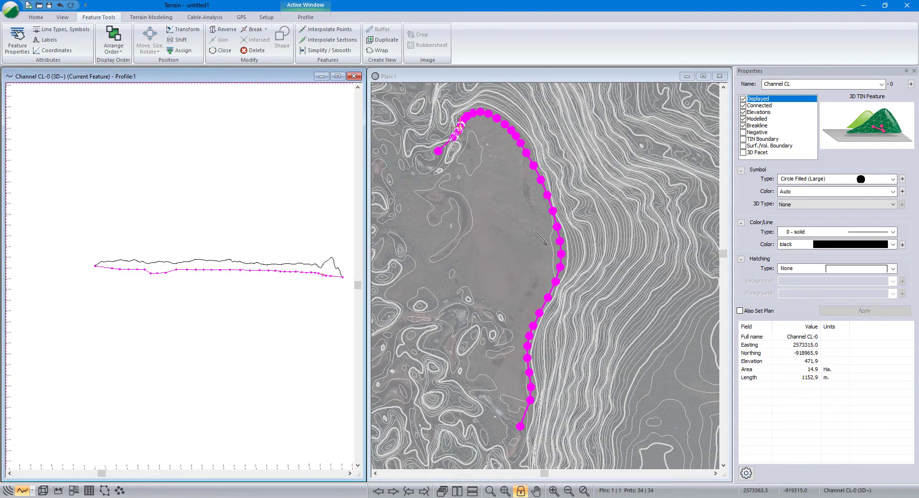
Create linear offsets on the right and left of the centerline at distance 10 with slope 0 using Buffer.
right_click(536, 226)
click(540, 235)
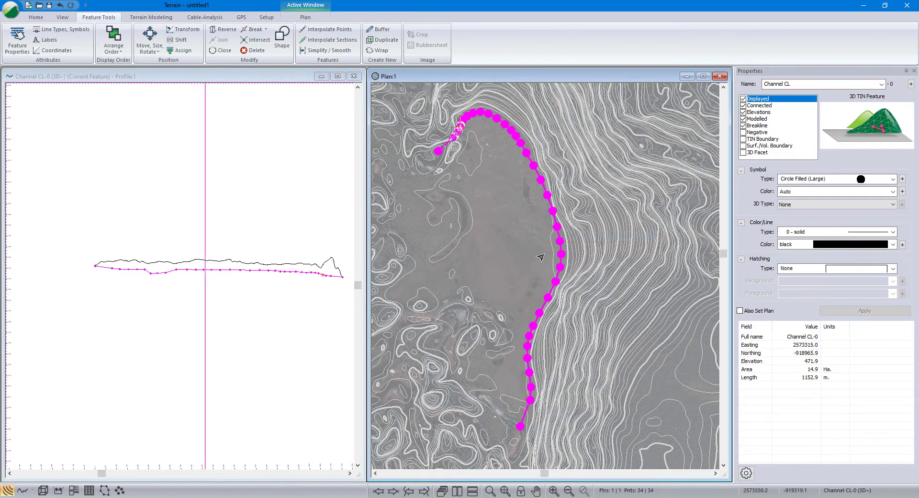
click(559, 268)
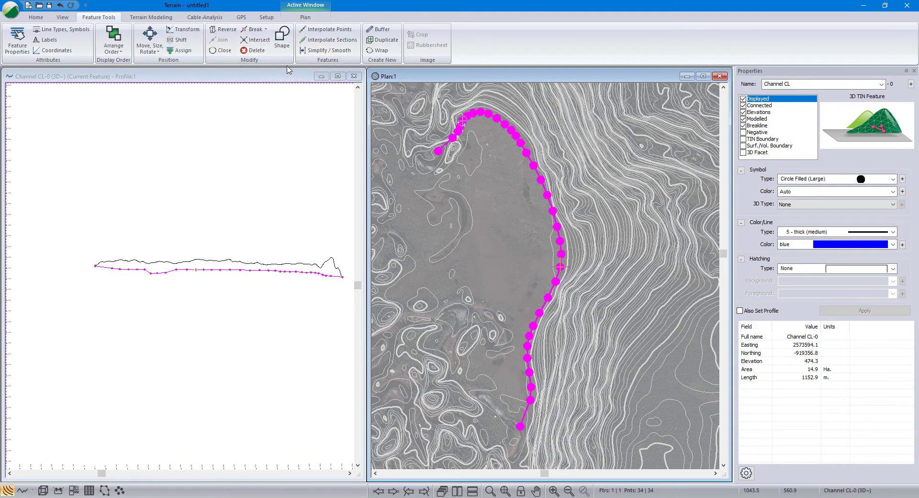
right_click(511, 183)
mouse_move(597, 245)
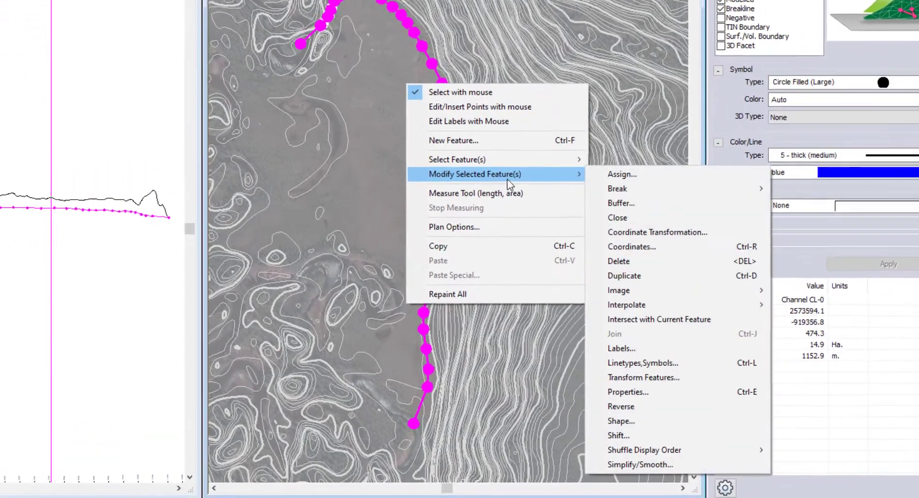
click(600, 203)
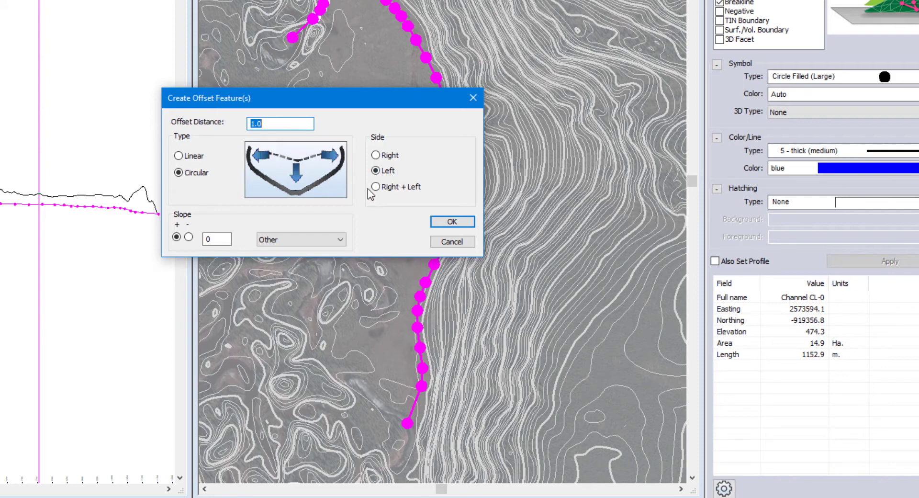
click(178, 156)
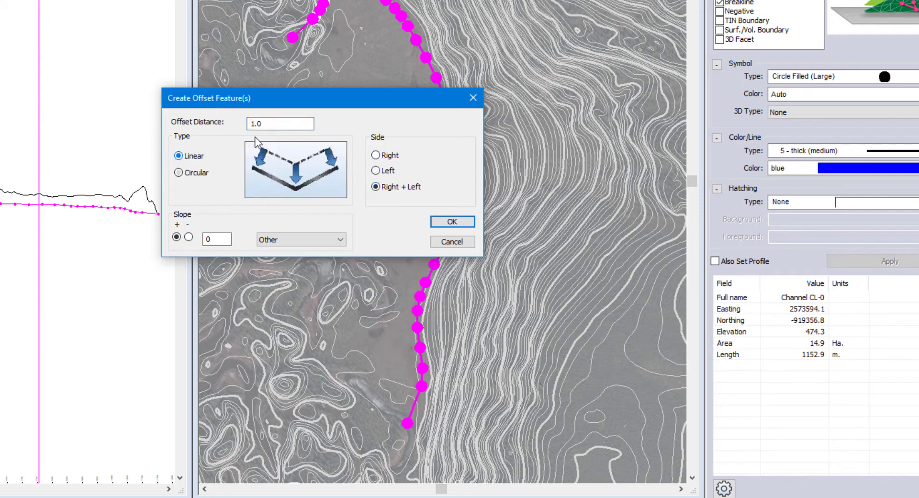
drag(258, 132, 139, 138)
drag(281, 124, 71, 95)
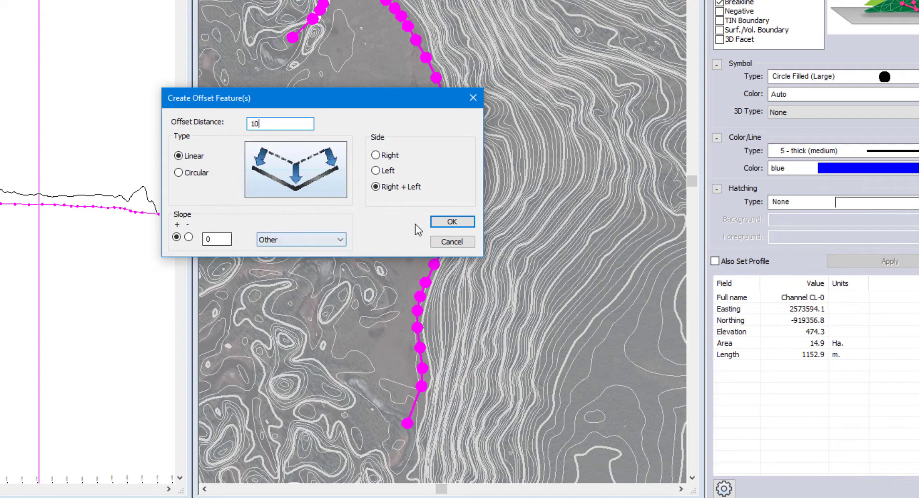
click(452, 221)
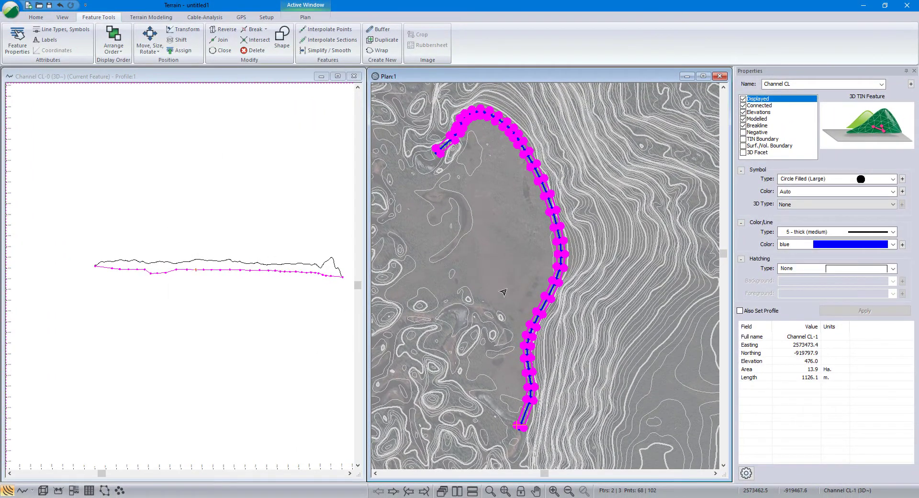
Join the two offset lines into a single feature.
scroll(437, 150, up, 3)
right_click(439, 150)
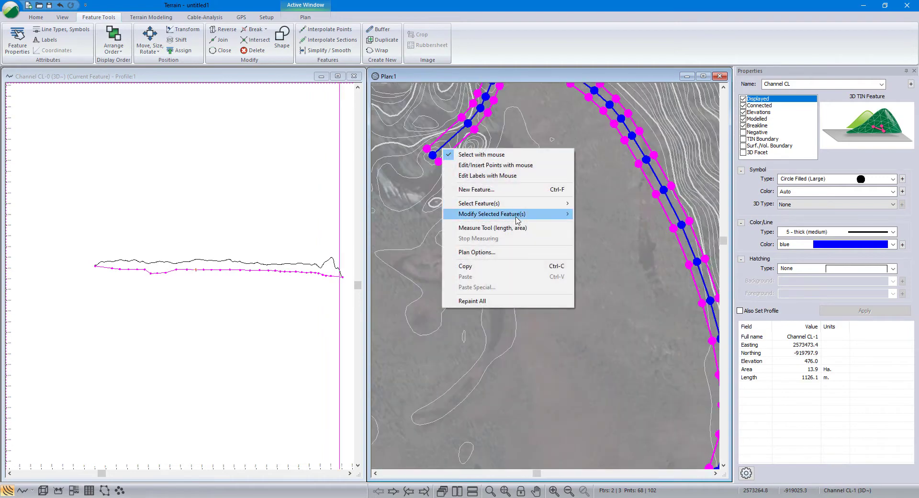
mouse_move(534, 219)
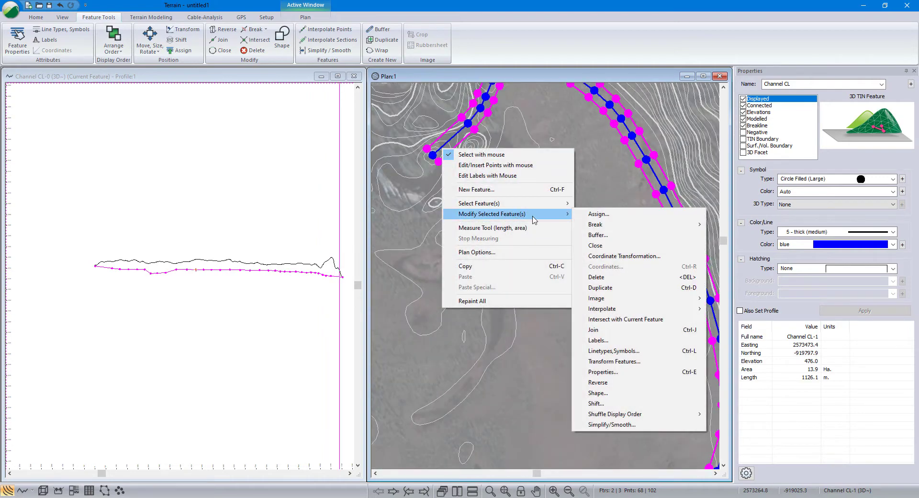
click(600, 330)
Close the joined offset feature at its open end to form a complete channel outline.
middle_drag(600, 330, 544, 244)
middle_drag(601, 401, 562, 187)
middle_drag(549, 403, 575, 392)
middle_drag(493, 201, 549, 478)
middle_drag(551, 250, 617, 478)
middle_drag(527, 259, 557, 317)
right_click(514, 188)
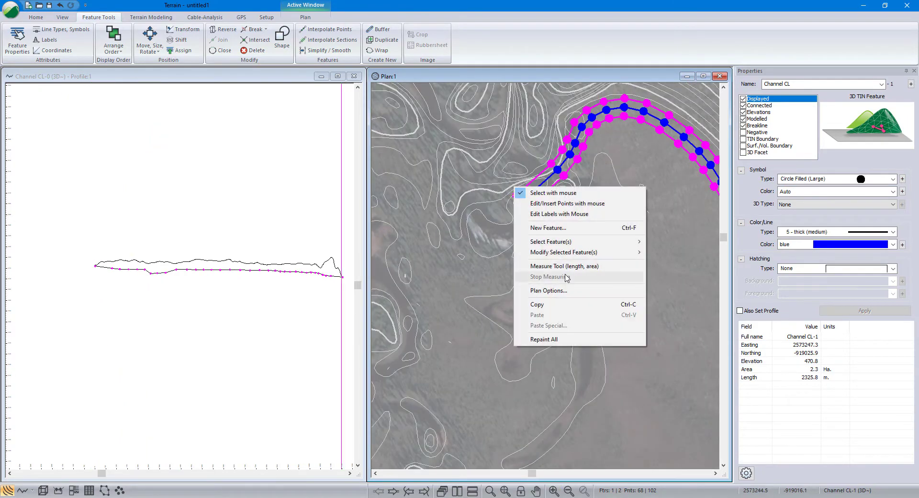
mouse_move(574, 253)
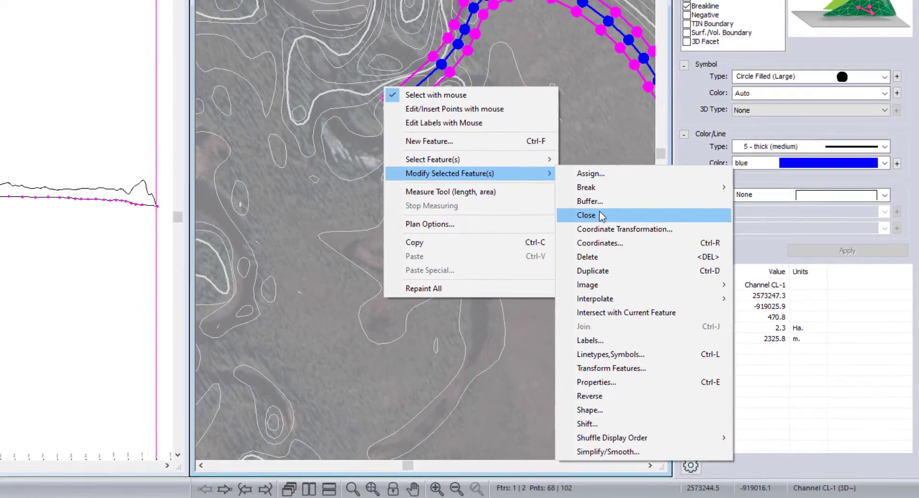
click(655, 270)
Select the closed channel outline and step through its points to check the feature's direction.
middle_drag(640, 276, 505, 215)
scroll(451, 213, down, 1)
middle_drag(620, 447, 527, 227)
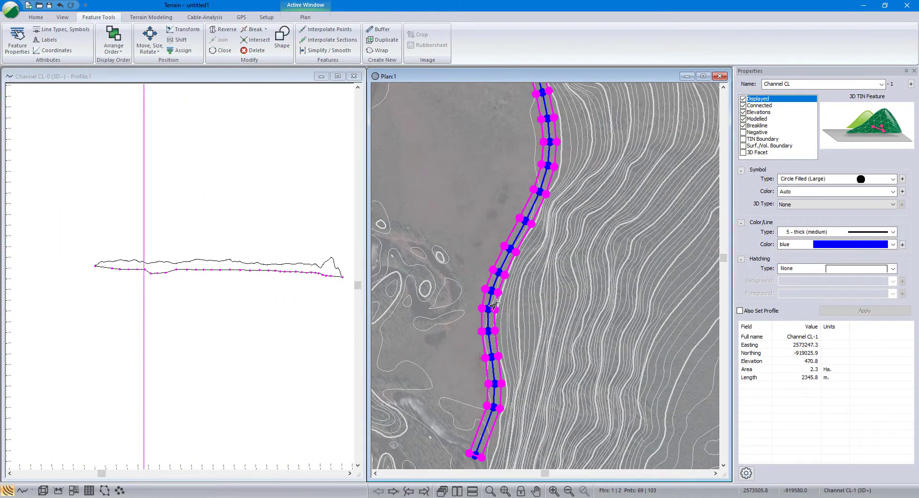
mouse_move(498, 289)
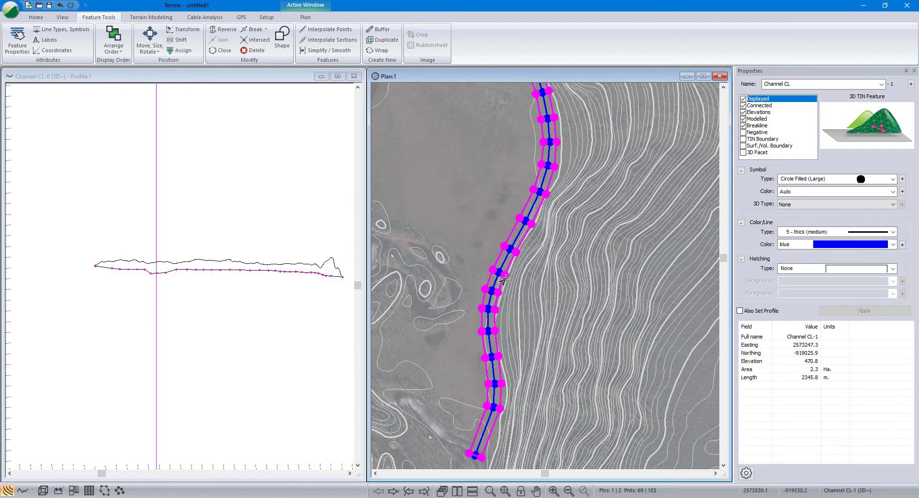
click(468, 333)
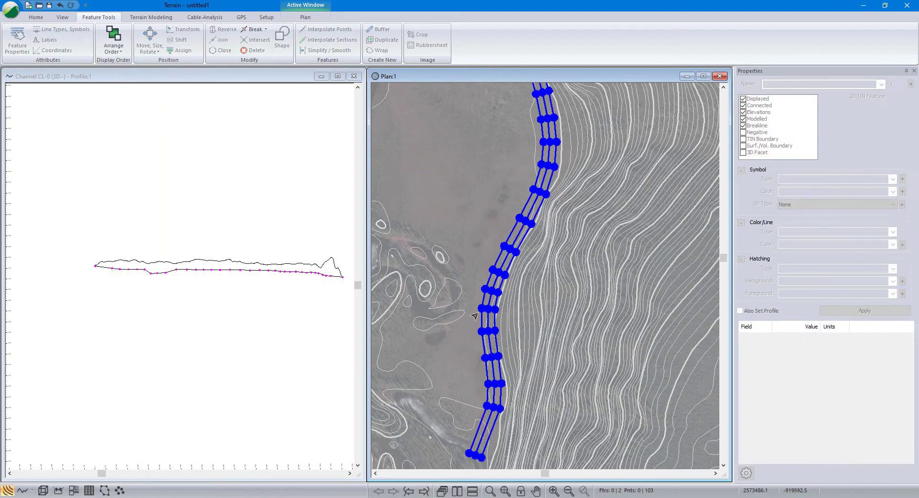
click(482, 308)
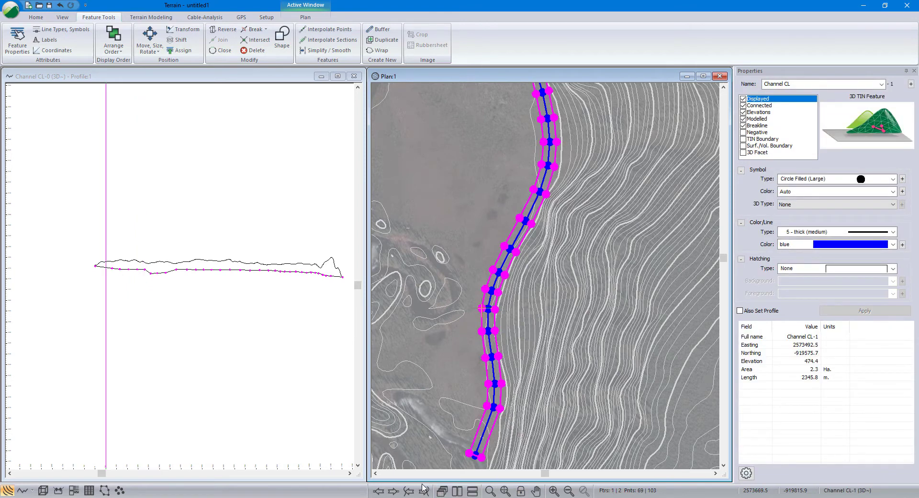
click(392, 491)
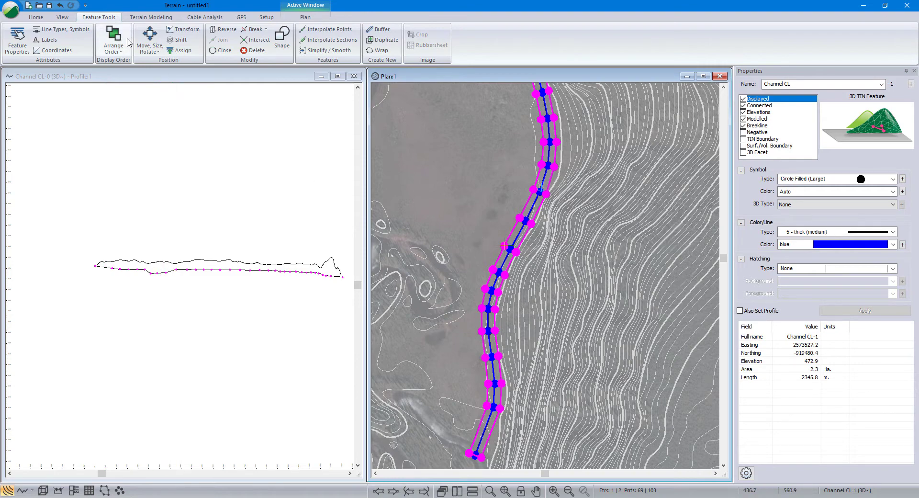
Set up Grading to target the topo file in the Channel Re-Alignment folder, with left positive and negative slopes of 2:1.
click(151, 17)
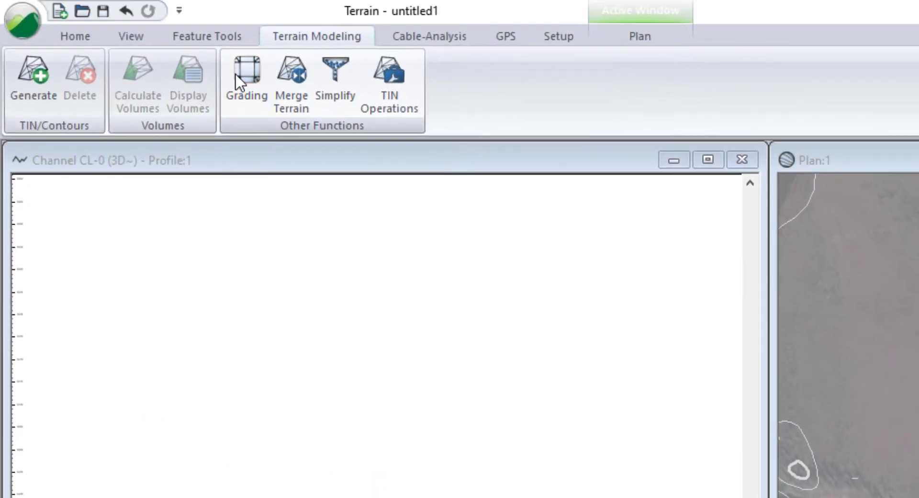
click(219, 71)
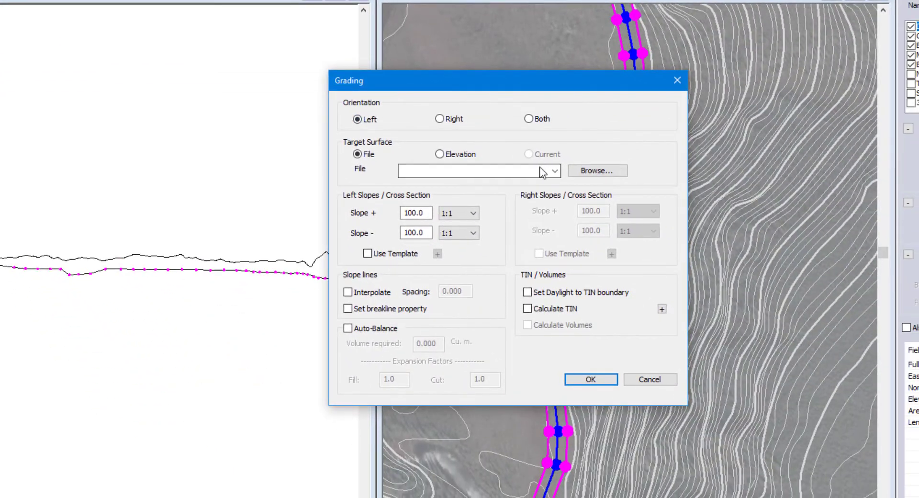
click(555, 171)
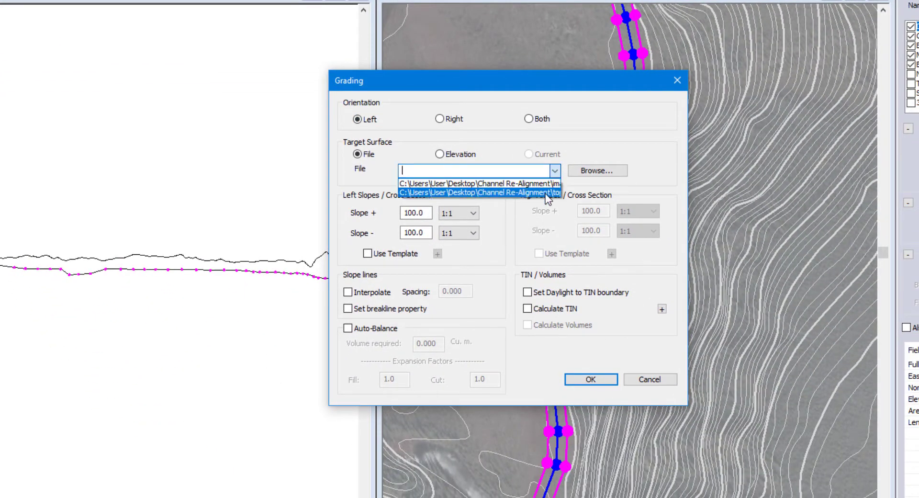
click(527, 193)
click(472, 216)
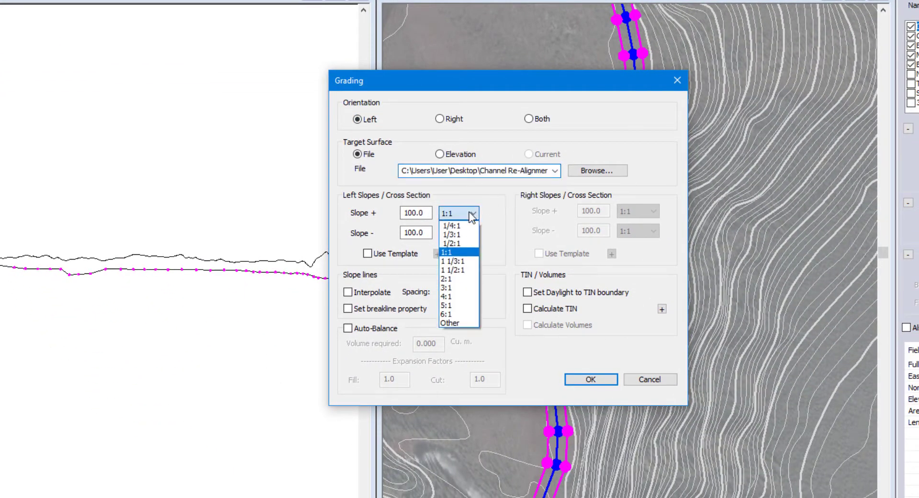
click(465, 287)
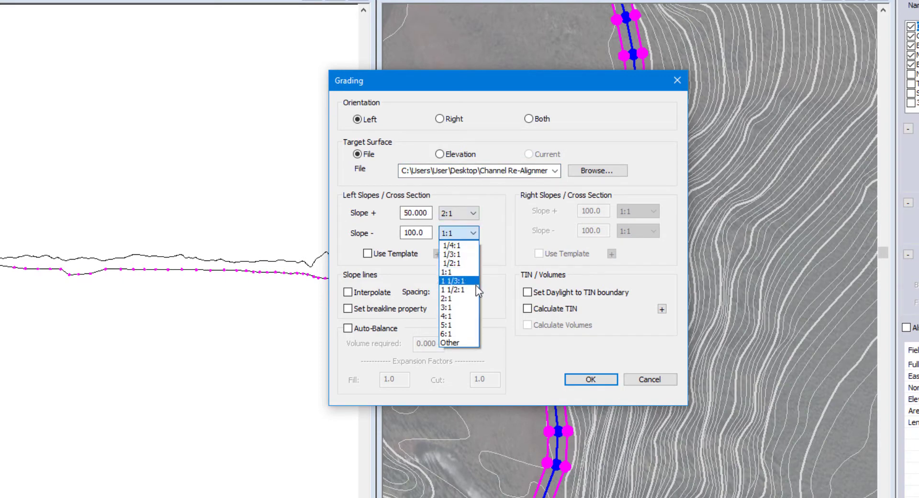
click(467, 298)
Run the grading with slope lines interpolated at 5 spacing as breaklines, daylight as TIN boundary, and TIN and volumes calculated.
click(347, 292)
click(348, 308)
double_click(463, 292)
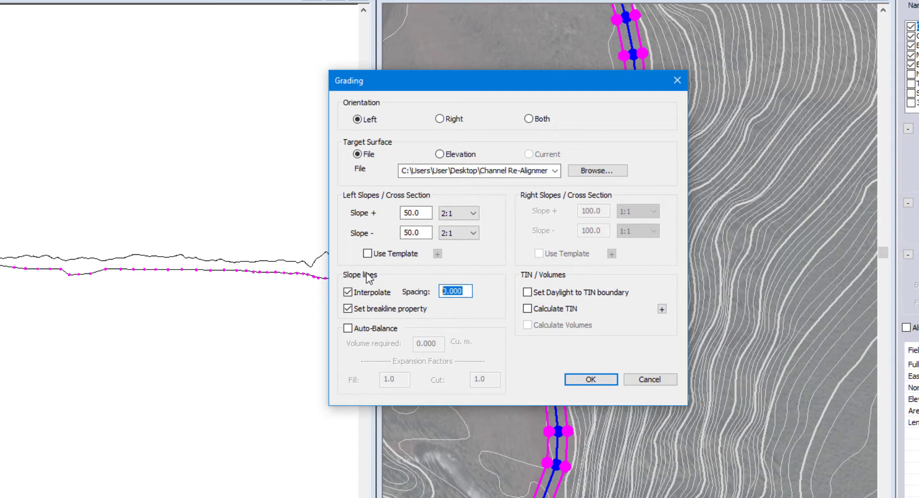
text(5)
click(528, 292)
click(528, 309)
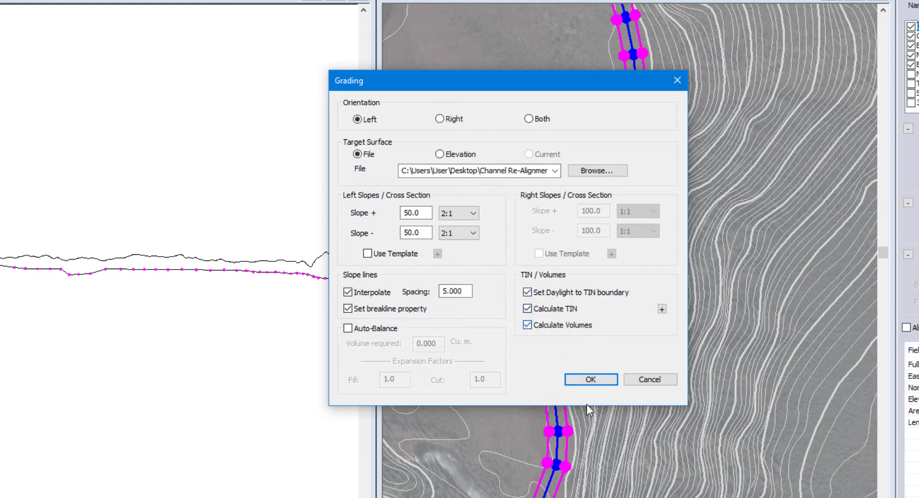
click(592, 380)
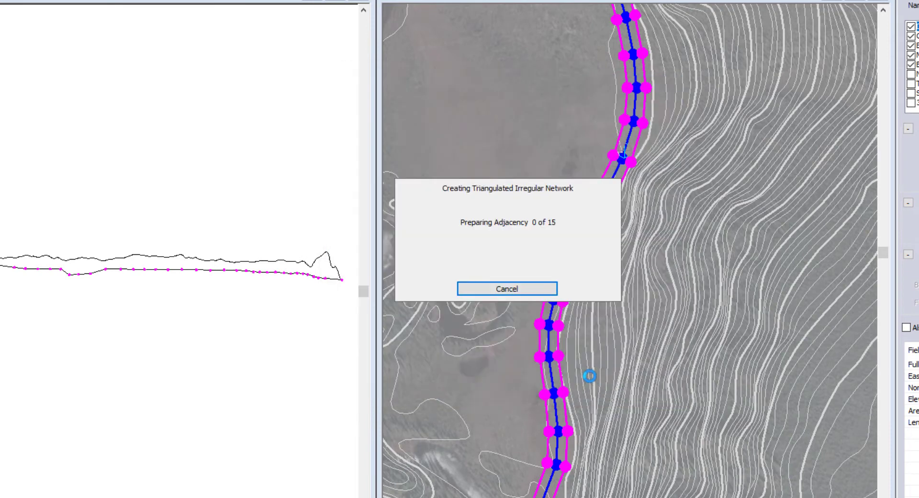
Dismiss the TIN crossing-breakline error and report the cut and fill volumes with Surface B, topo.terx, set to Original.
click(558, 285)
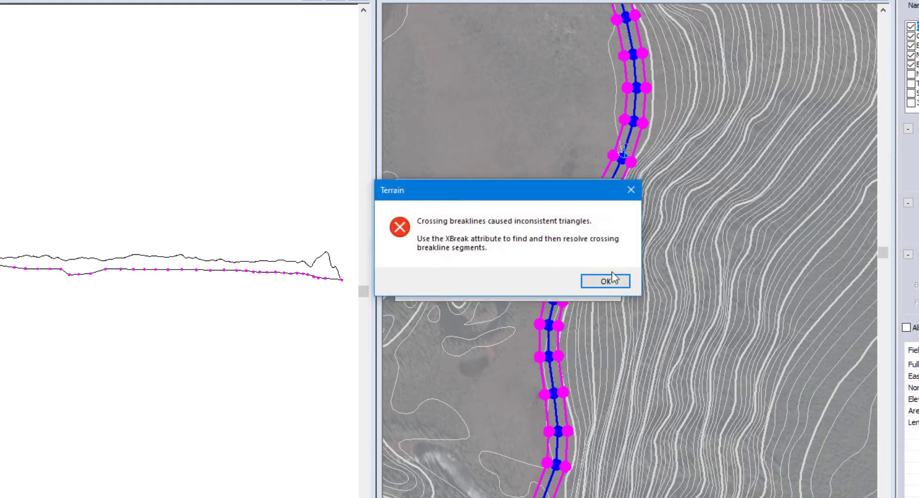
click(599, 283)
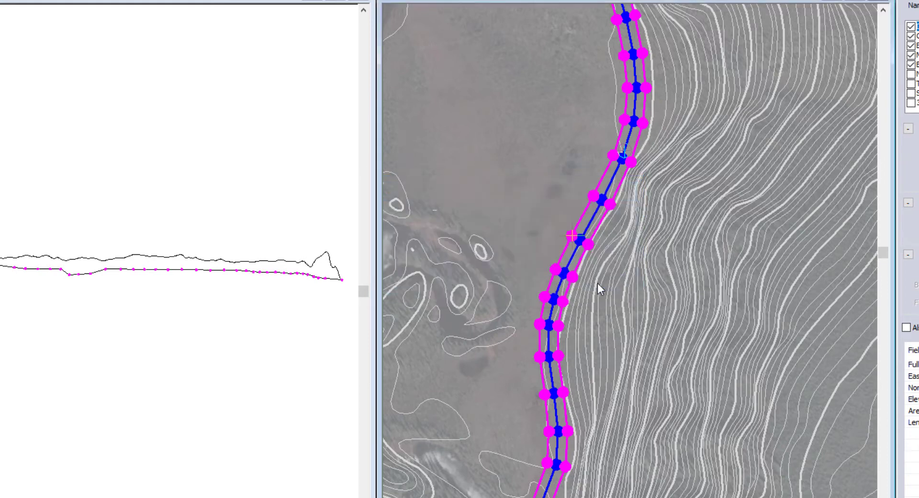
click(695, 174)
click(697, 191)
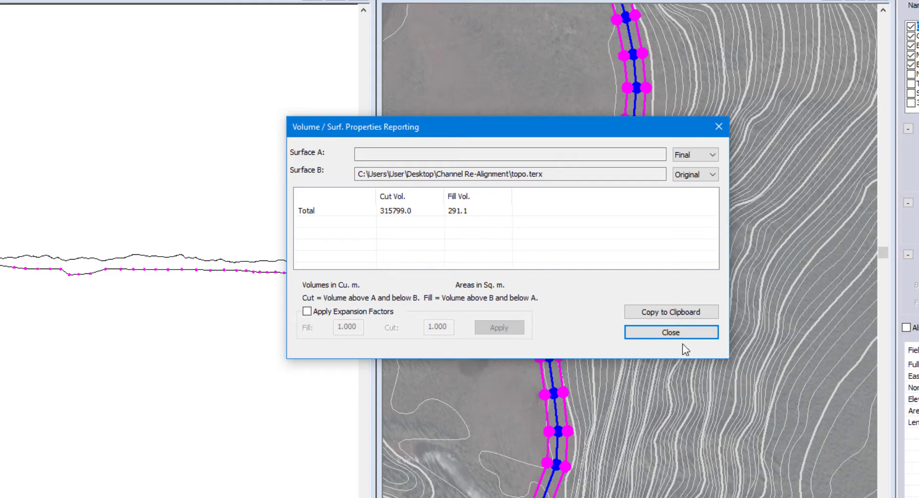
click(677, 333)
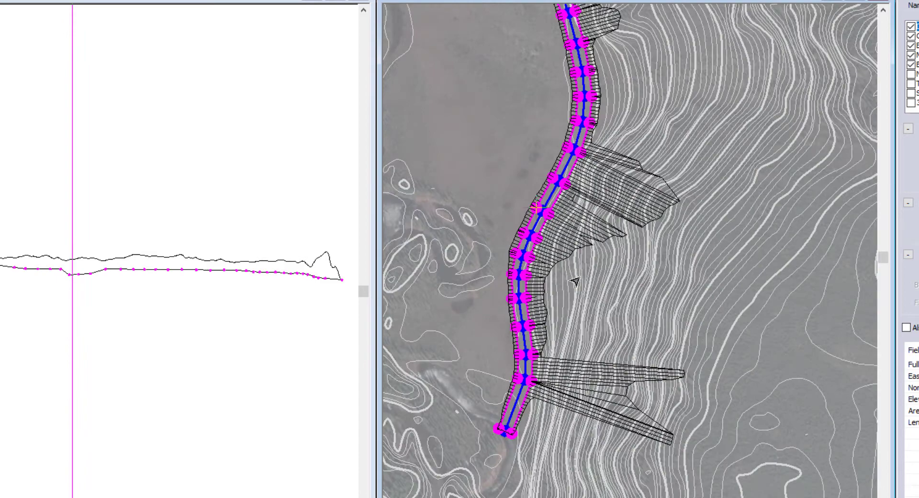
middle_drag(575, 192, 583, 303)
scroll(584, 301, down, 1)
middle_drag(574, 170, 634, 281)
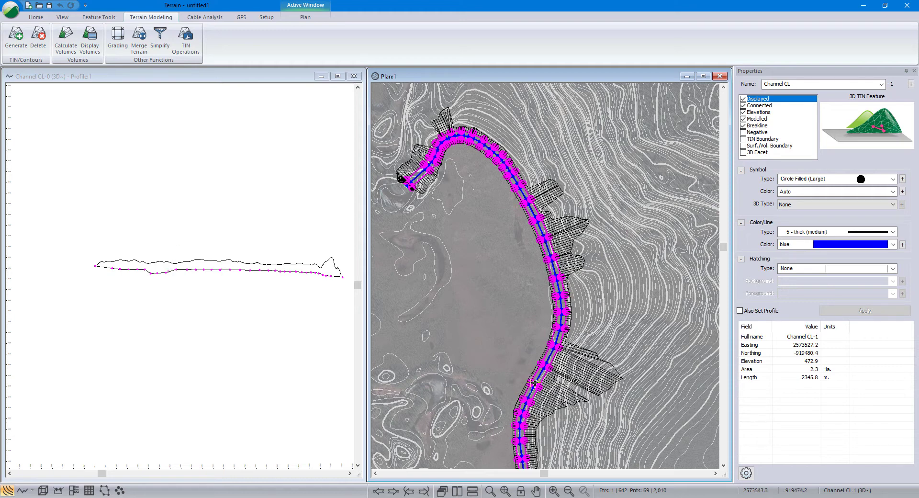
mouse_move(525, 398)
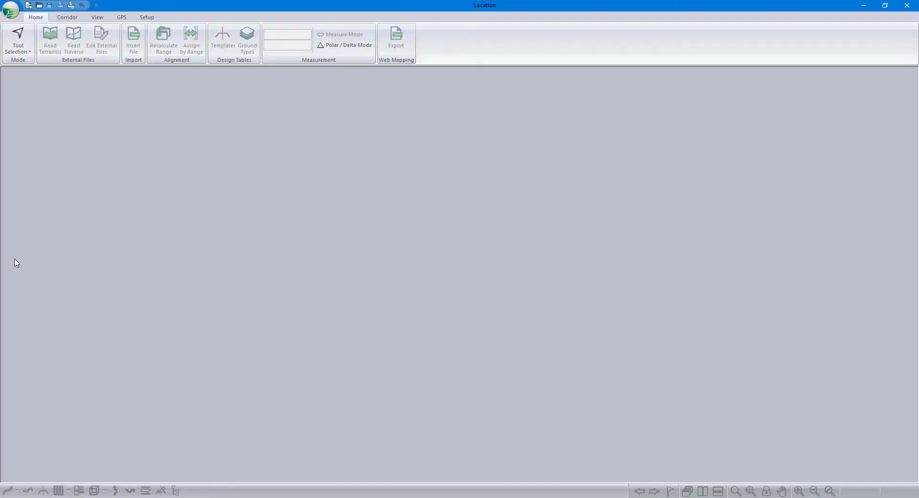
In Location, create a new design from topo.terx in the Channel Re-Alignment folder, with its initial alignment at the center of terrain.
click(13, 11)
click(29, 33)
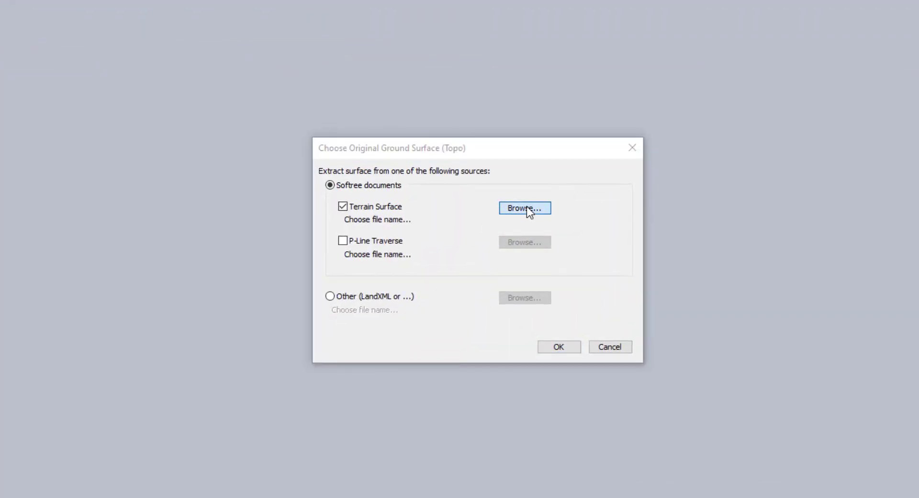
click(526, 208)
click(302, 154)
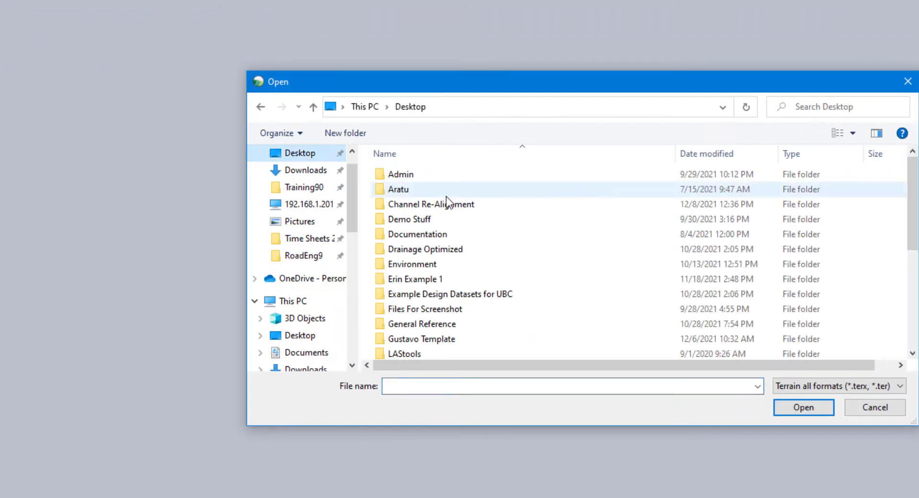
double_click(426, 206)
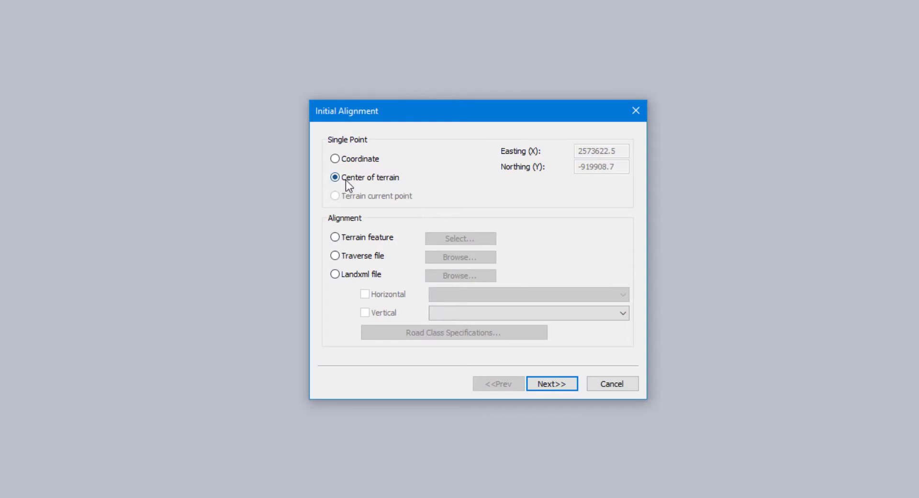
click(547, 383)
click(509, 337)
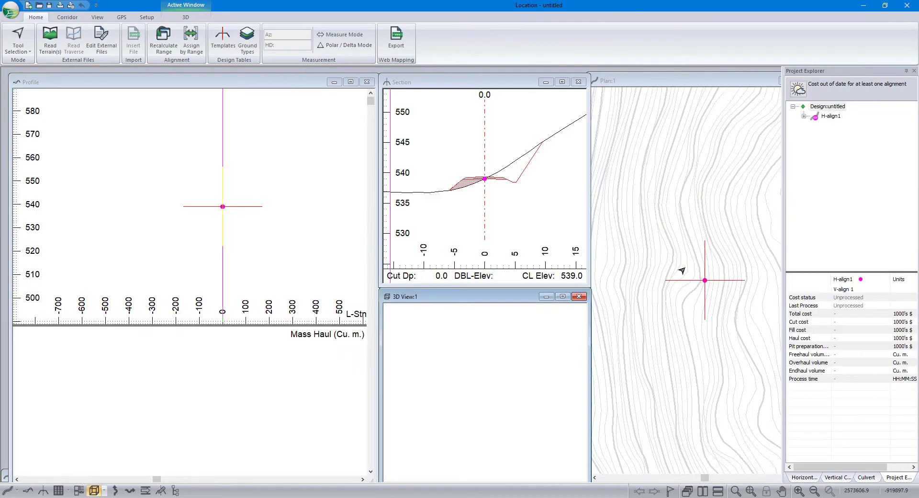
Add image.terx to the plan window's background files and move it above topo.terx in the display order.
right_click(677, 268)
click(721, 345)
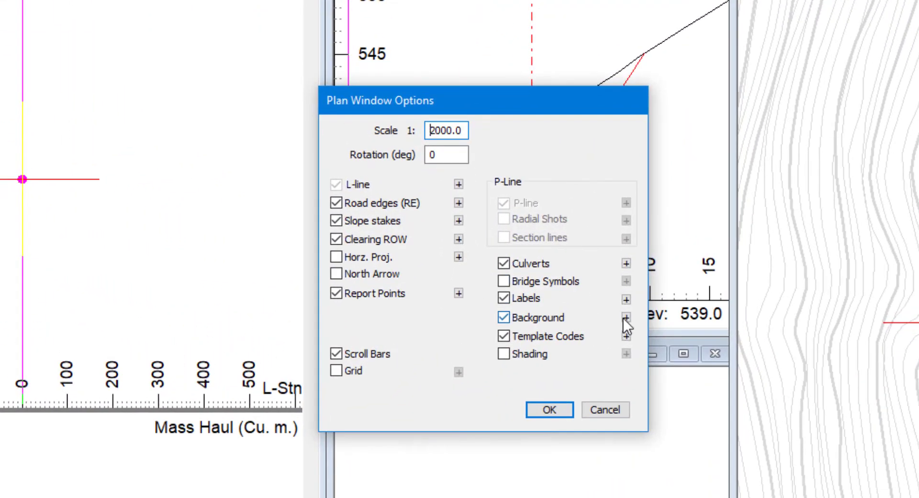
click(568, 292)
click(667, 182)
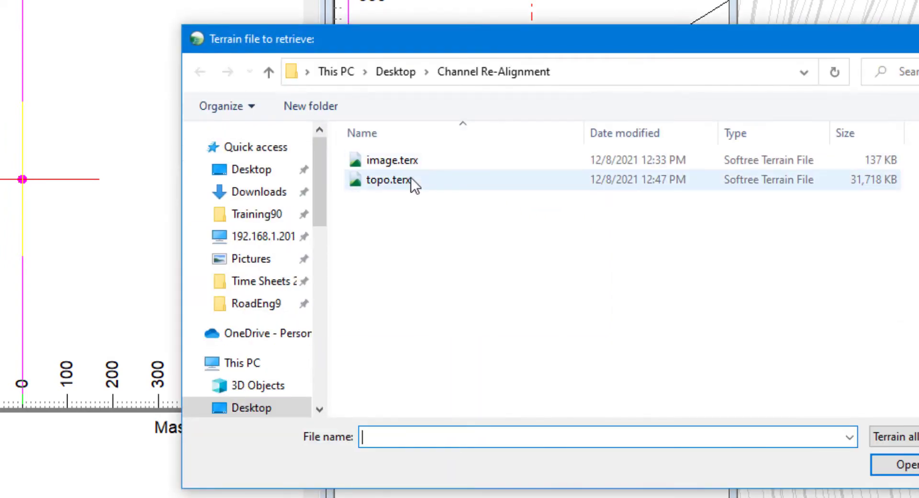
click(450, 160)
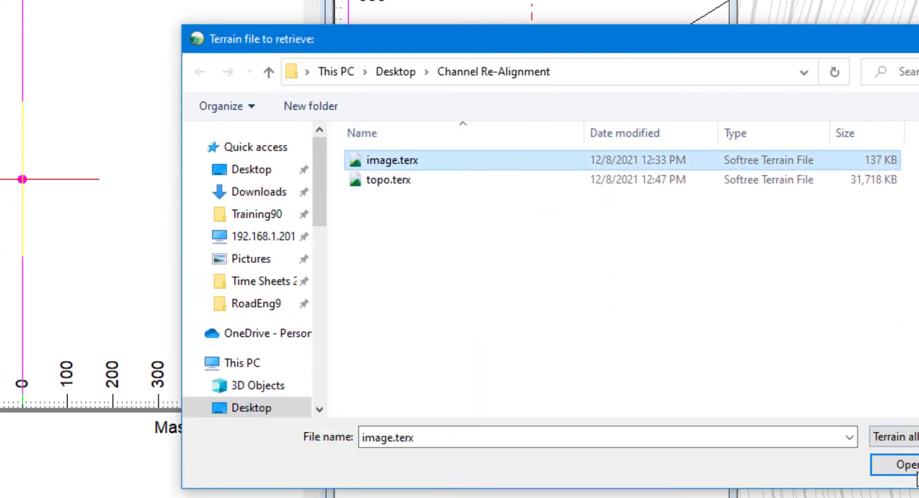
click(900, 464)
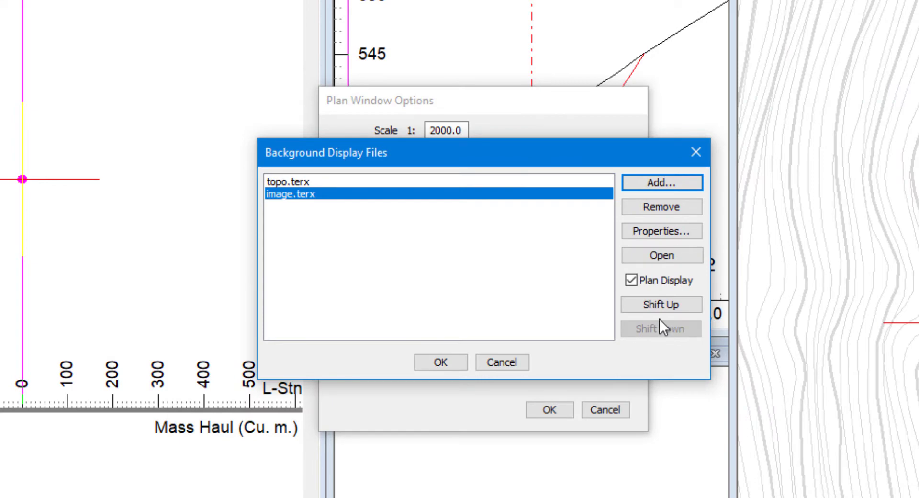
click(652, 307)
click(466, 363)
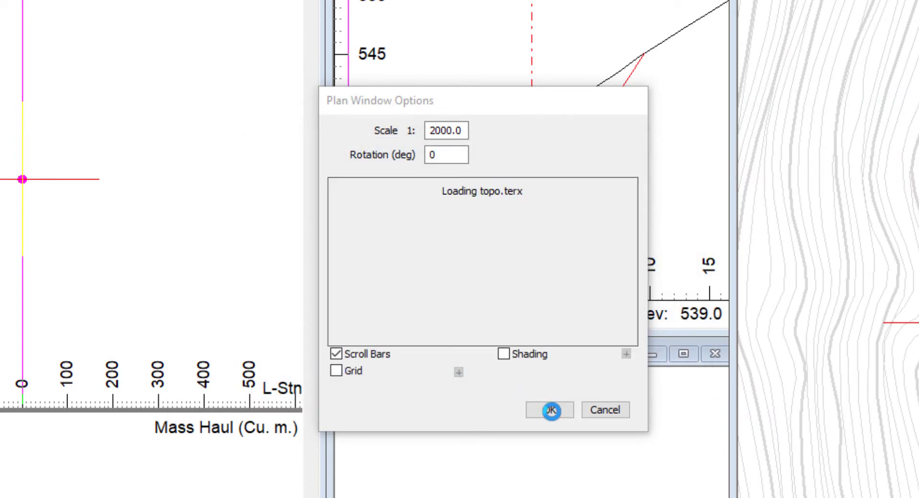
click(552, 410)
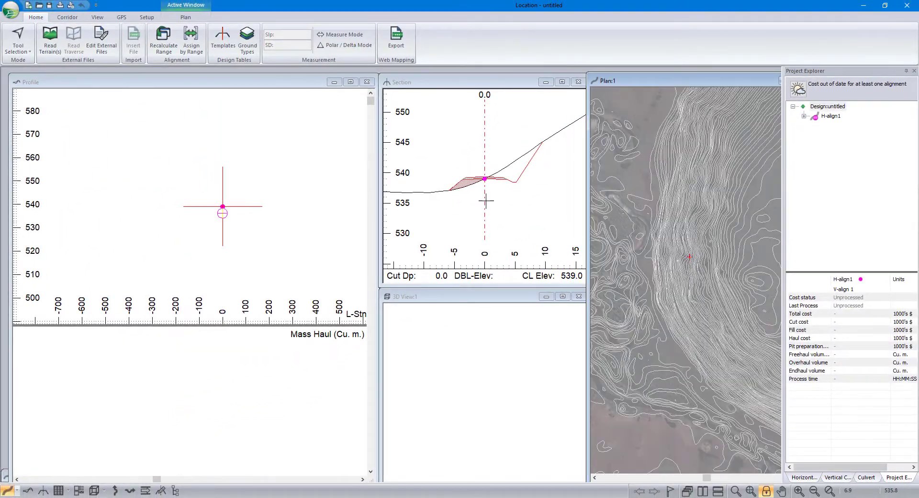
Delete the left and right Ditch I Standard components from the DF - Resource Low Volume template.
mouse_move(502, 192)
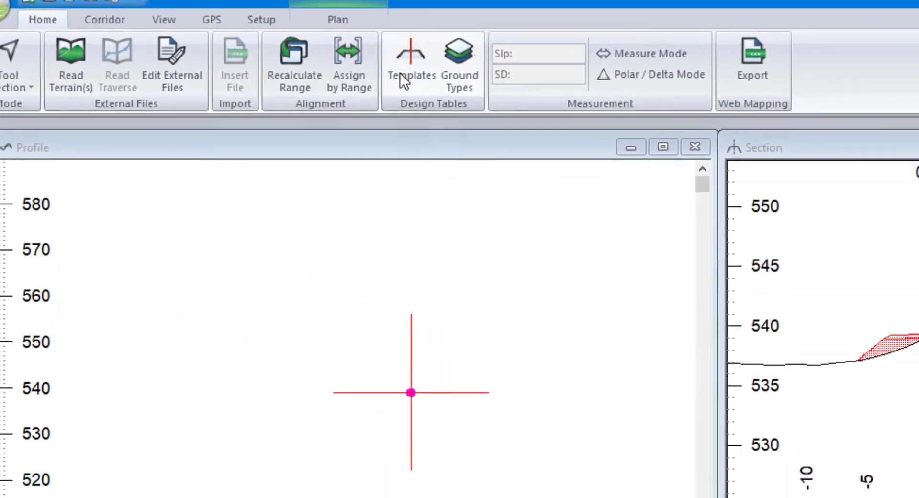
click(353, 58)
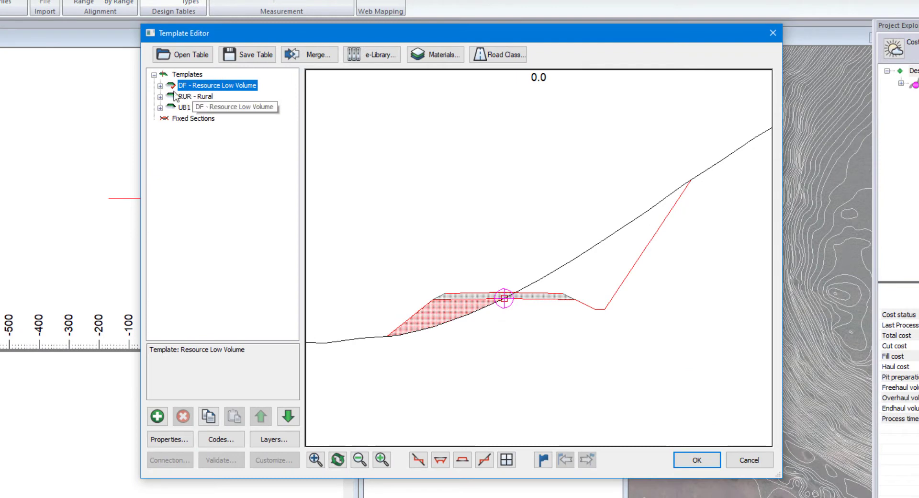
click(160, 86)
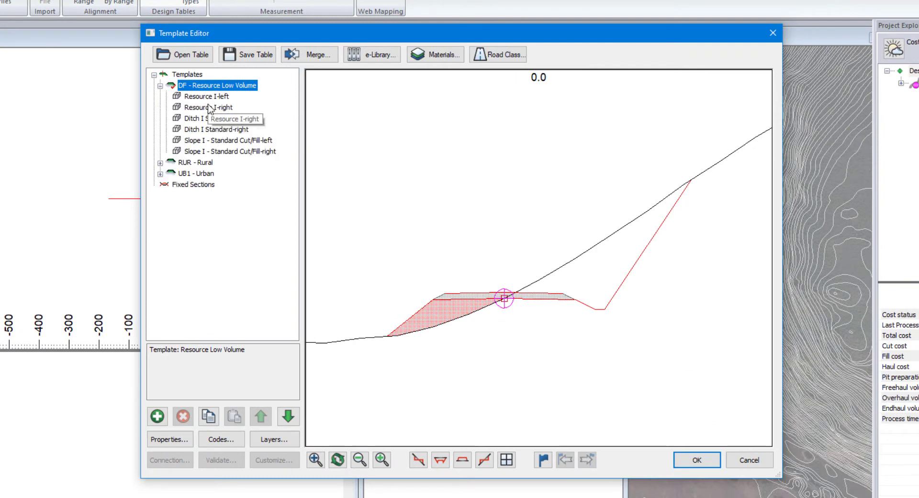
click(215, 118)
click(182, 416)
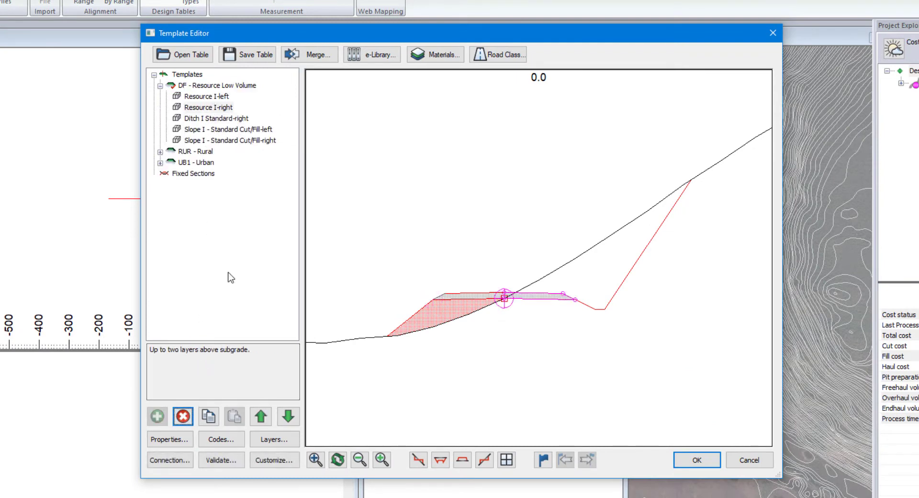
click(216, 118)
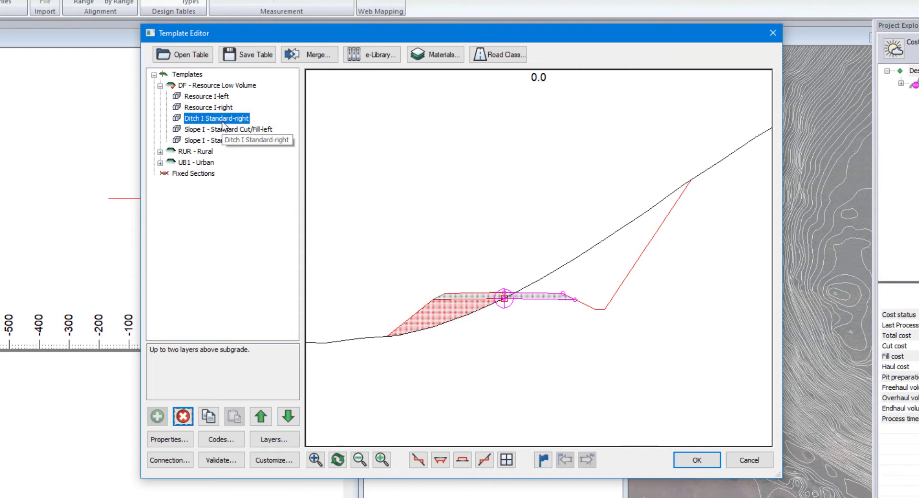
click(183, 417)
Set the Resource I-left component's Srf1Thick to 0 m and its Width to 10 m.
double_click(219, 98)
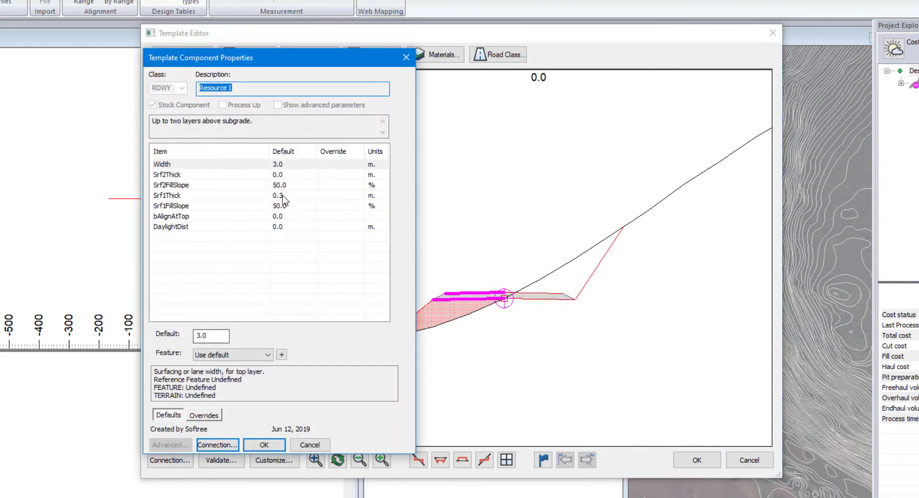
click(283, 197)
text(0)
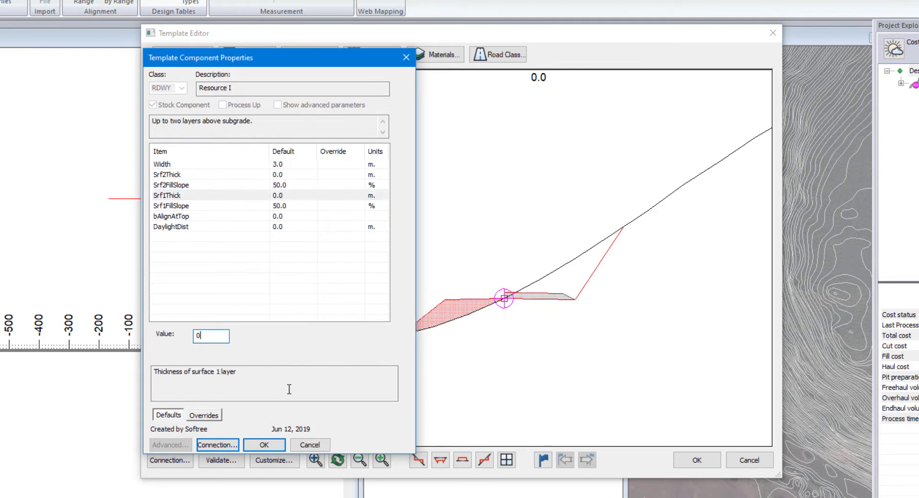
click(262, 445)
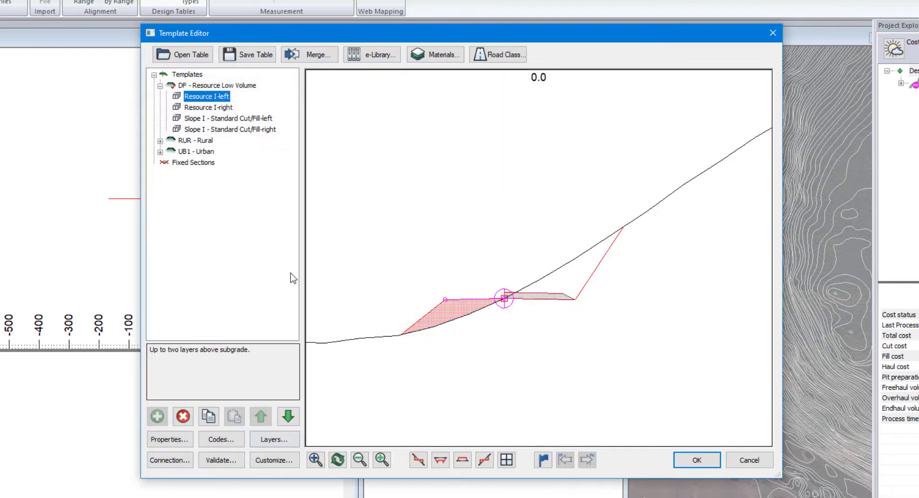
double_click(211, 107)
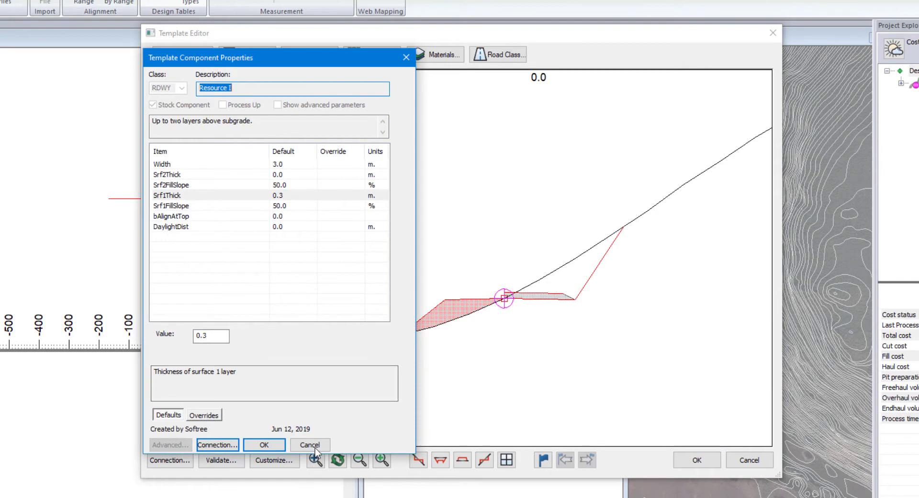
click(310, 445)
double_click(209, 97)
drag(224, 335, 162, 318)
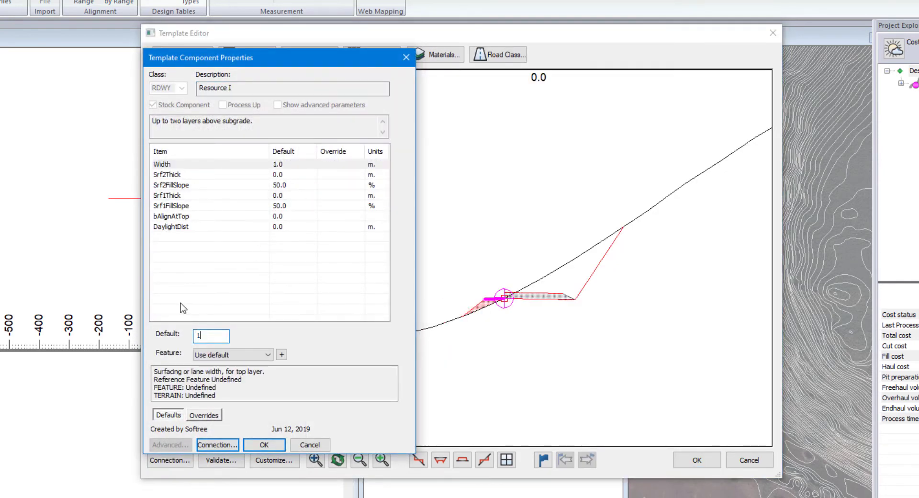
text(10)
click(265, 444)
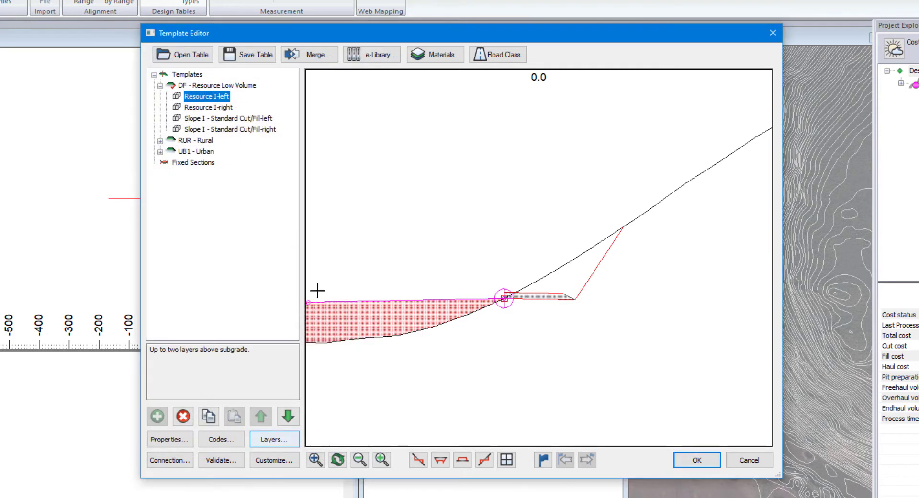
Replace the Resource I-right component with a right-side copy of Resource I-left.
click(214, 108)
click(183, 416)
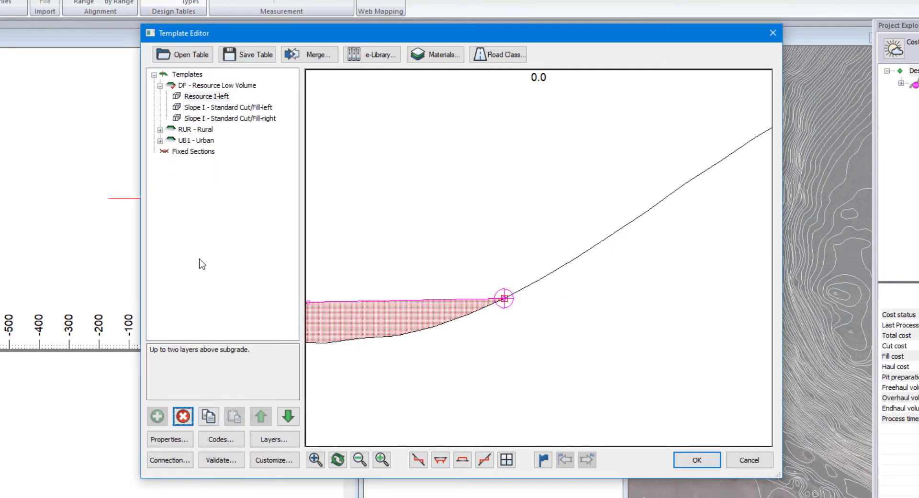
right_click(224, 97)
click(253, 166)
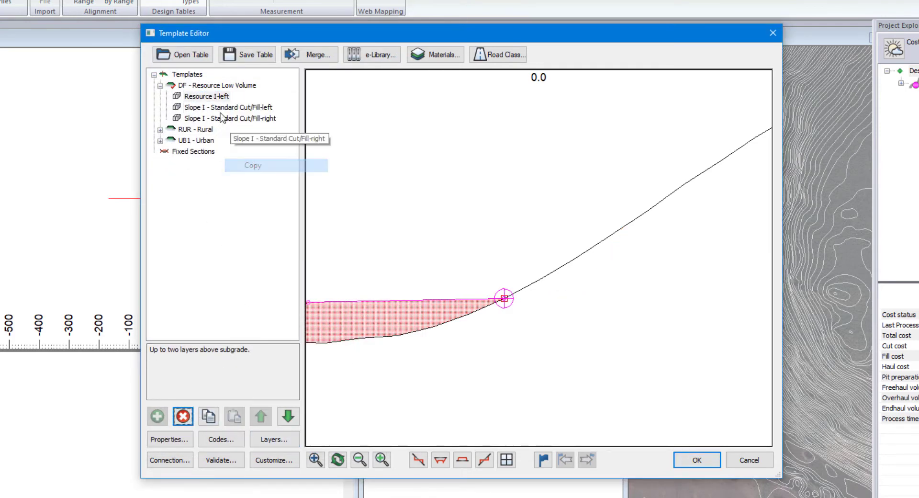
right_click(213, 99)
mouse_move(288, 182)
click(365, 224)
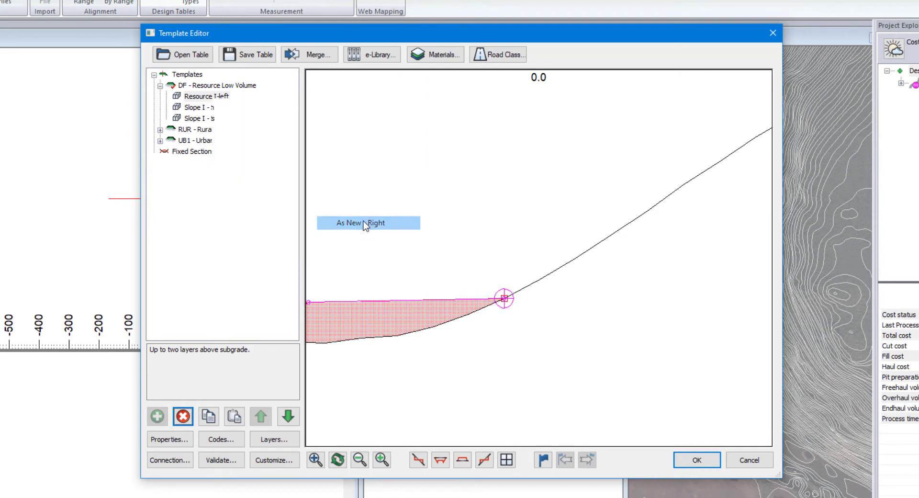
Set the Resource Low Volume template's left and right crown slopes to 0% and recalculate all cross sections.
right_click(243, 86)
click(273, 107)
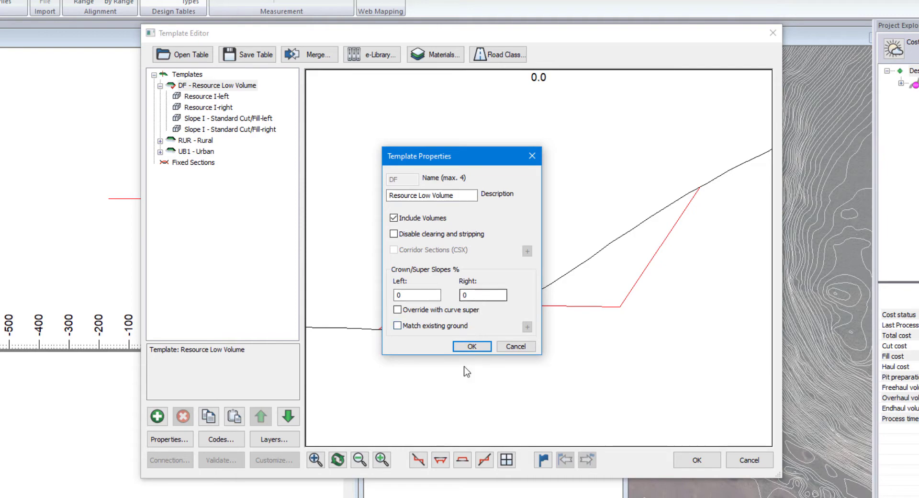
click(472, 347)
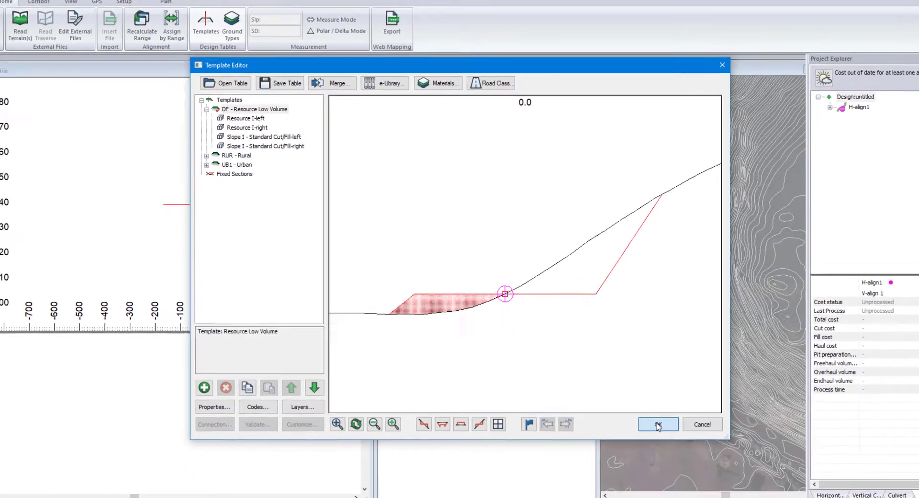
click(698, 459)
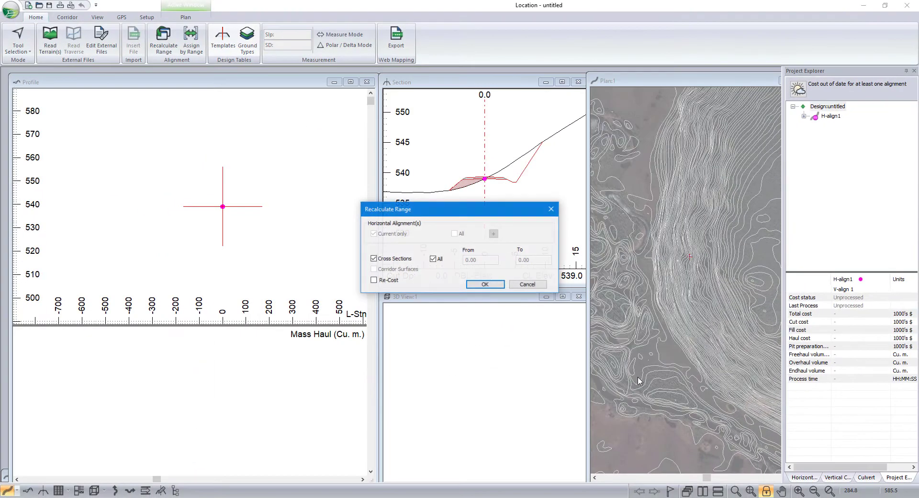
click(494, 288)
Move the alignment's starting point in plan from the terrain center to the flat ground at the foot of the slope.
right_click(697, 254)
click(726, 266)
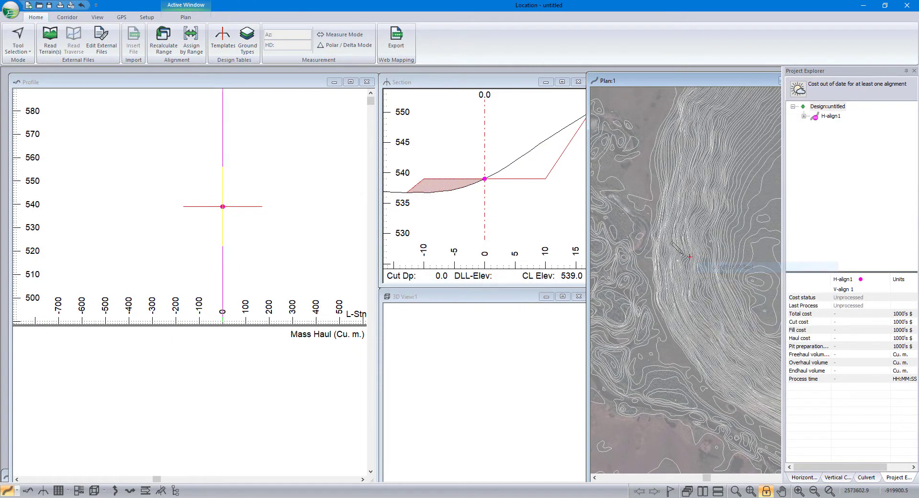
click(648, 227)
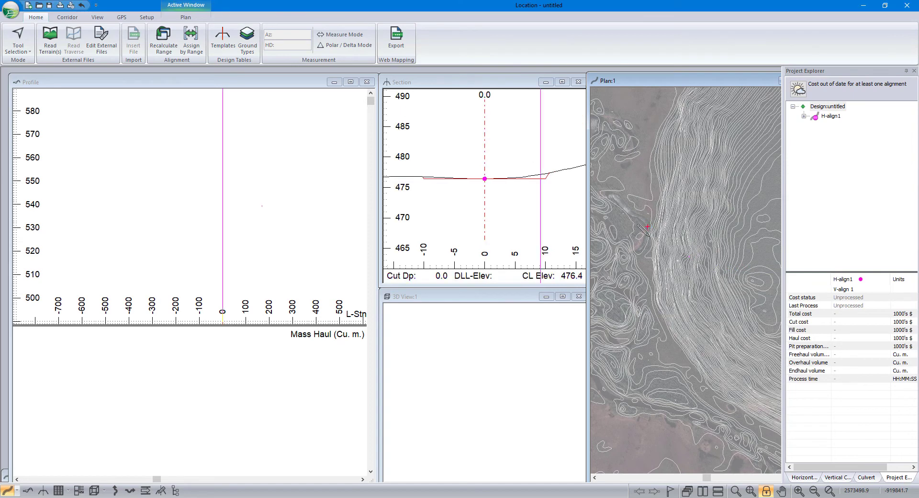
Extend the alignment in plan northward along the foot of the slope with two more points, to about 238 m long.
click(648, 190)
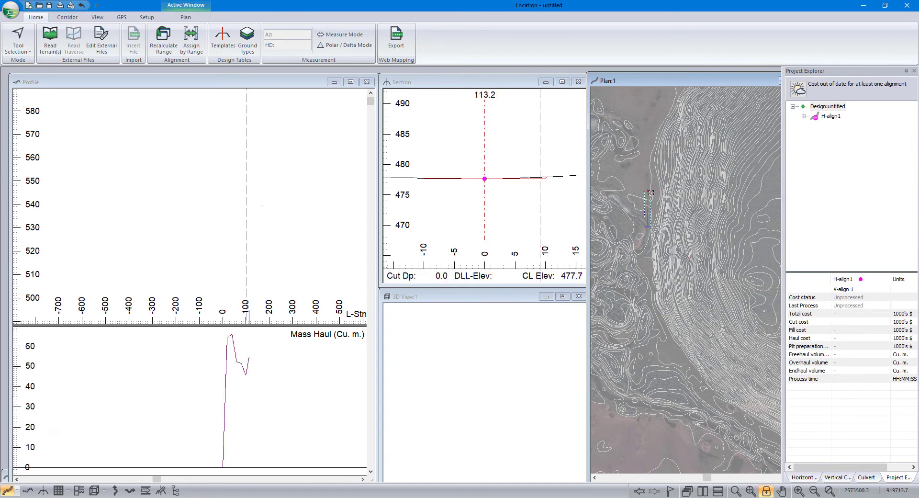
middle_drag(633, 245, 629, 253)
click(272, 82)
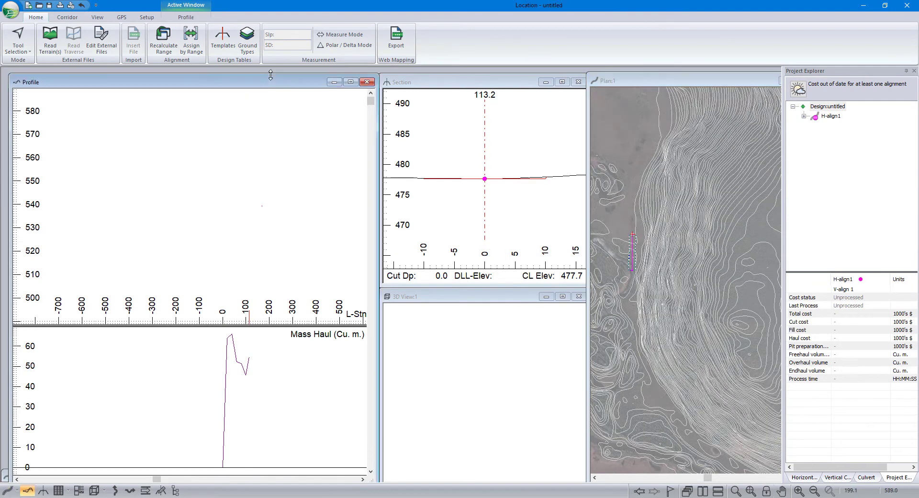
click(751, 491)
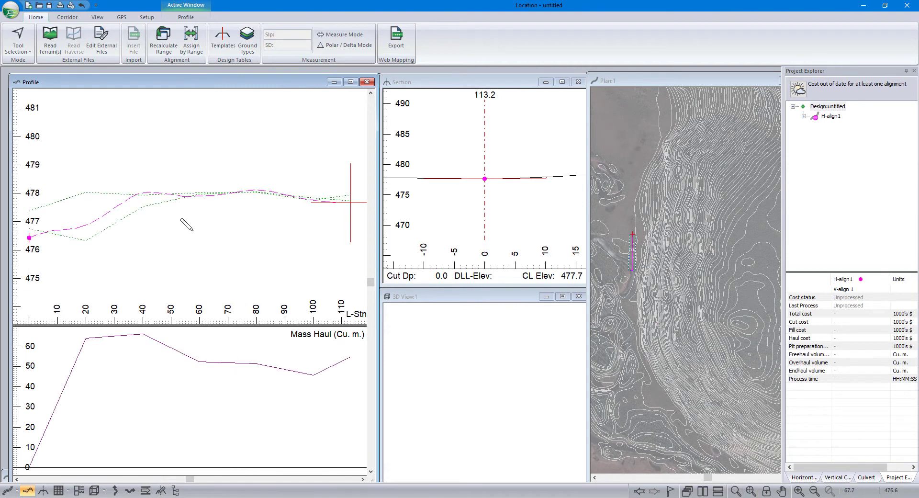
scroll(195, 206, down, 1)
click(632, 196)
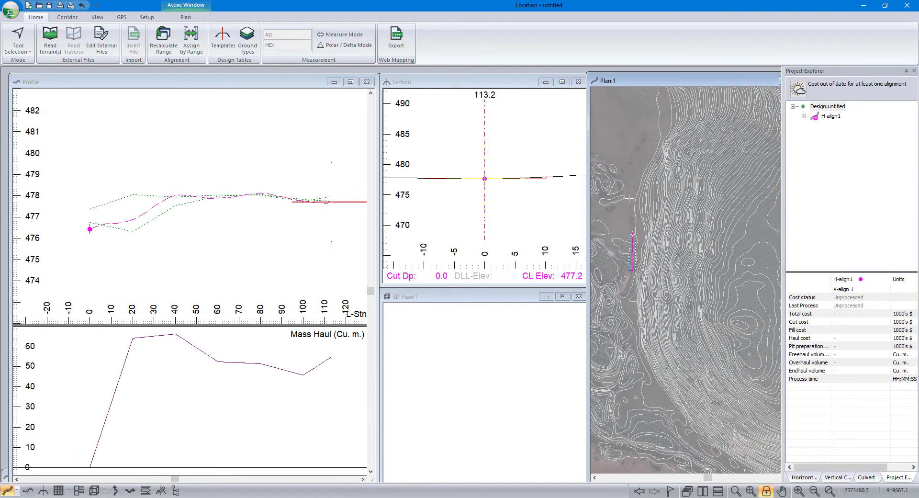
click(633, 195)
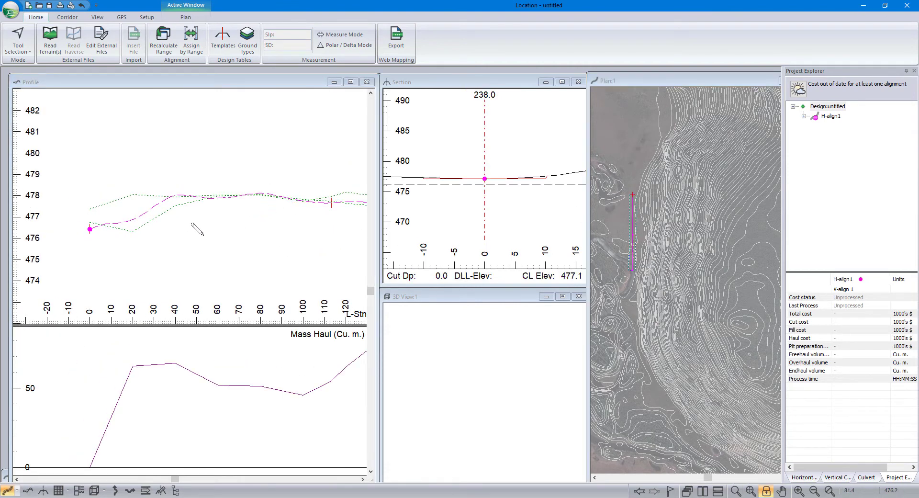
scroll(191, 230, down, 2)
Display topo.terx in the 3D view as shaded 50% grey triangles with an alpha channel of 200.
right_click(521, 343)
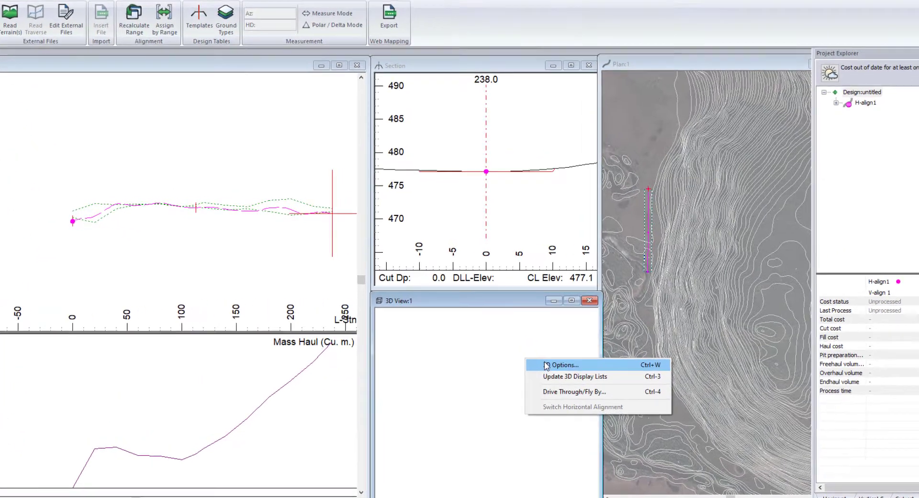
click(555, 365)
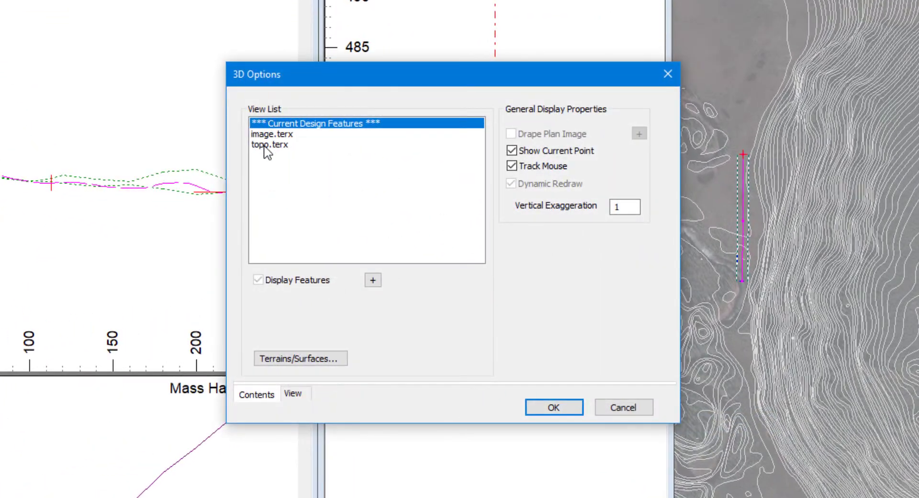
click(267, 145)
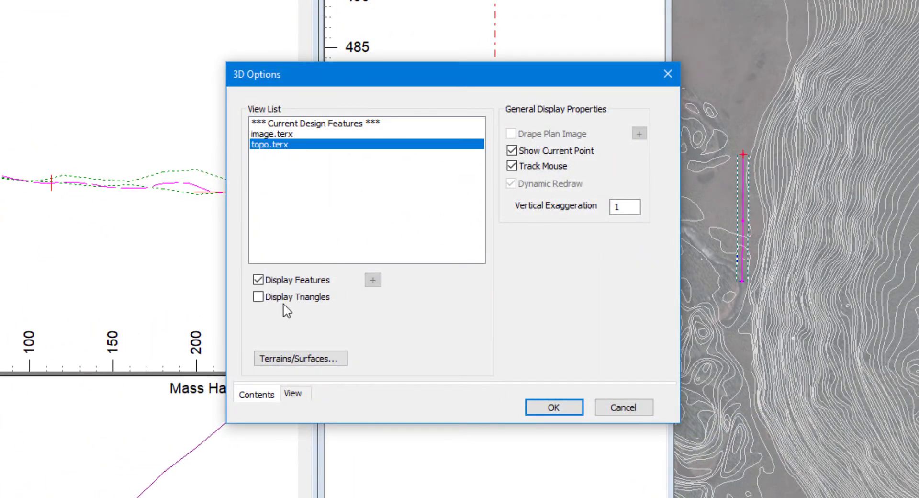
click(258, 297)
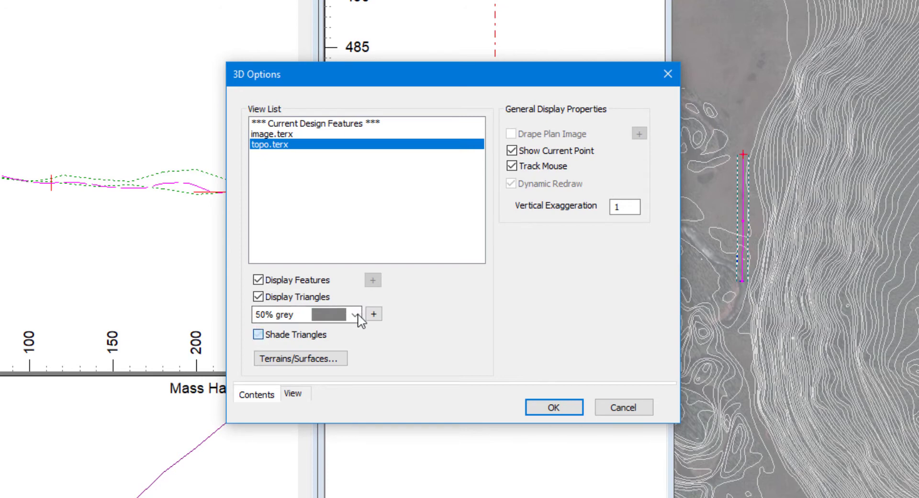
click(374, 314)
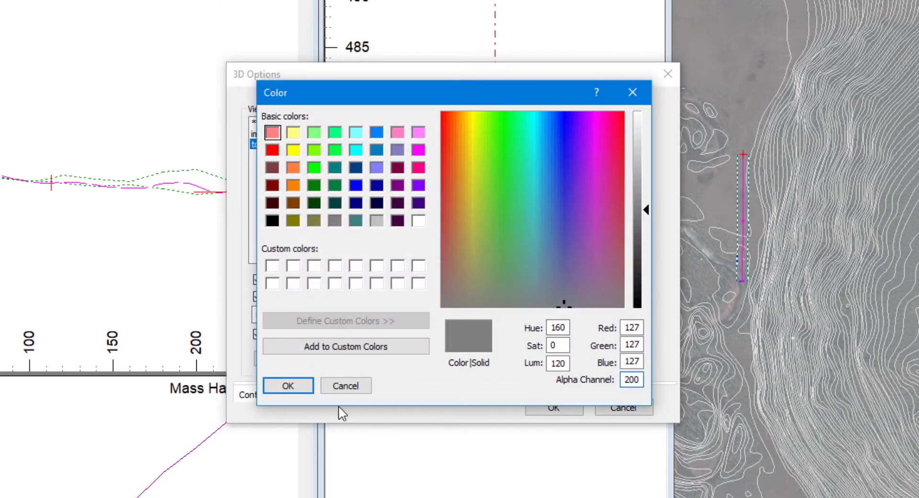
click(289, 386)
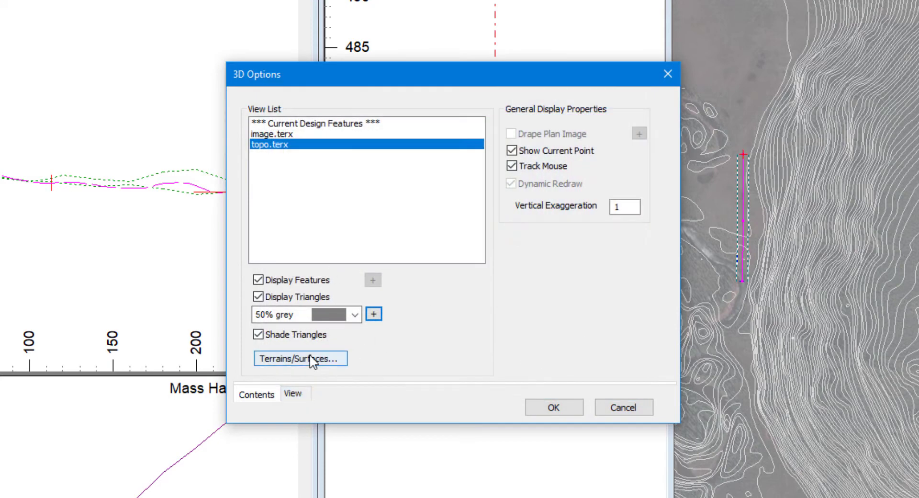
Add the H-align1 corridor's Final Merged Surface as a reference surface colored light cyan (128,255,255) and apply the 3D options.
click(298, 358)
click(610, 125)
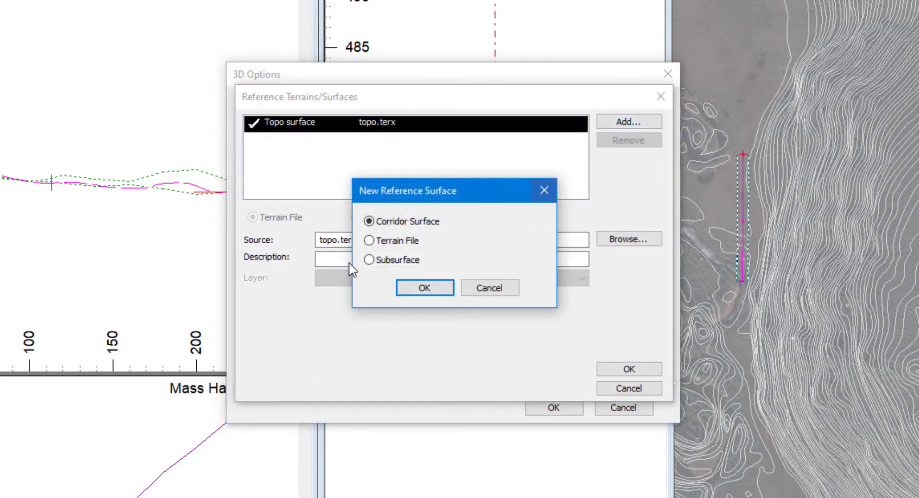
click(437, 286)
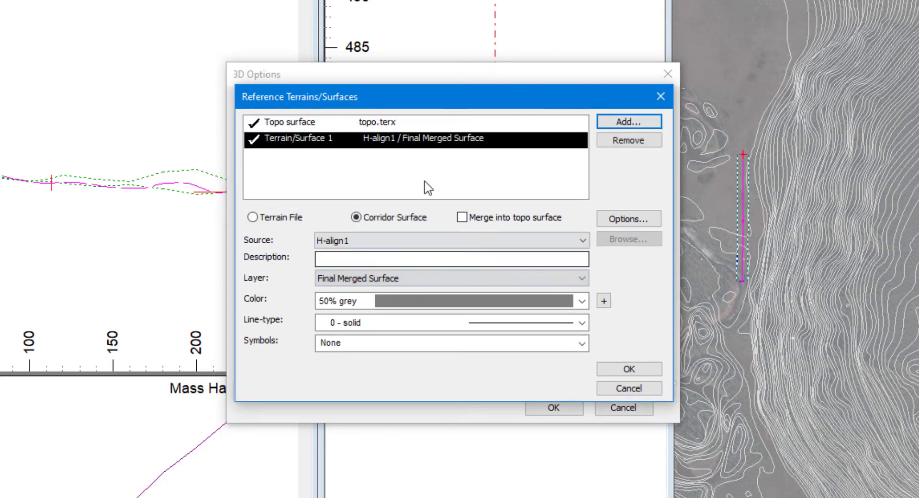
click(520, 309)
click(439, 130)
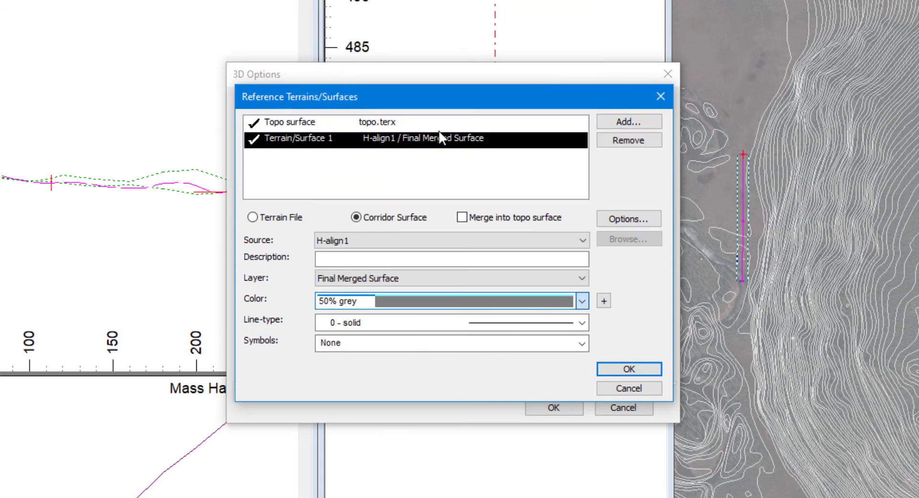
click(637, 368)
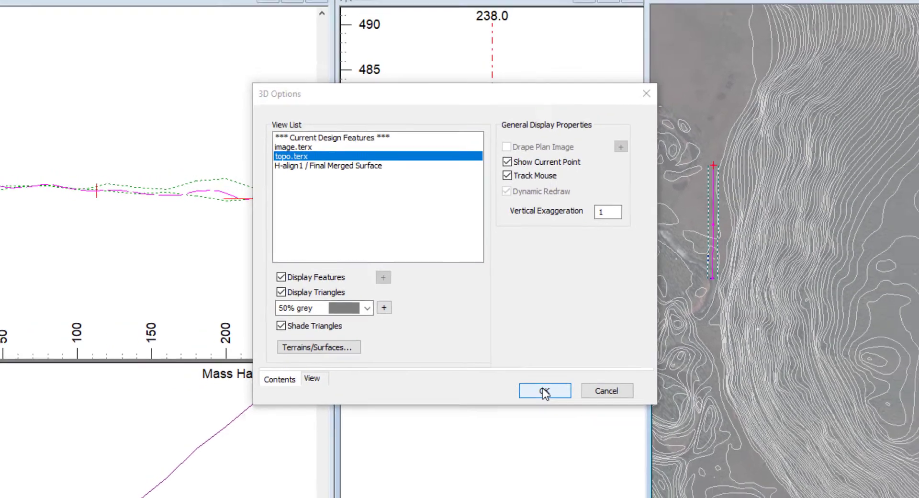
click(554, 407)
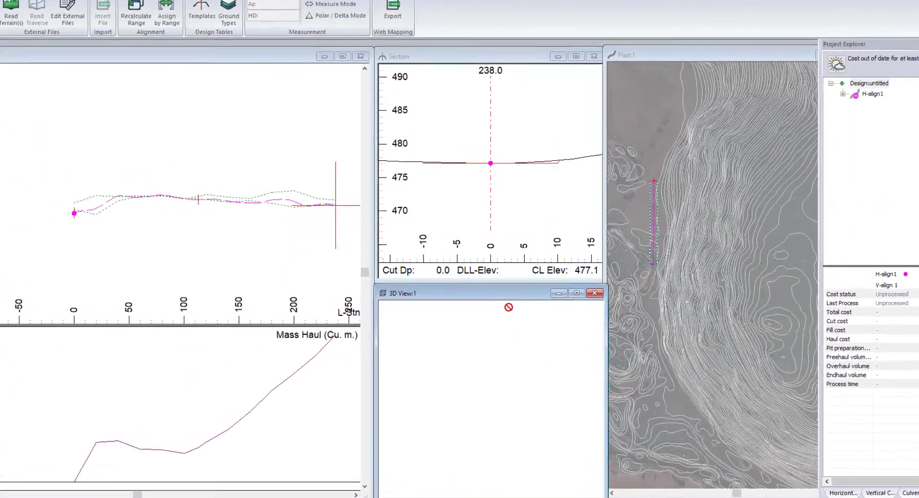
Adjust the alpha channel of the H-align1 / Final Merged Surface triangle color and bring the surfaces into the 3D view.
right_click(513, 329)
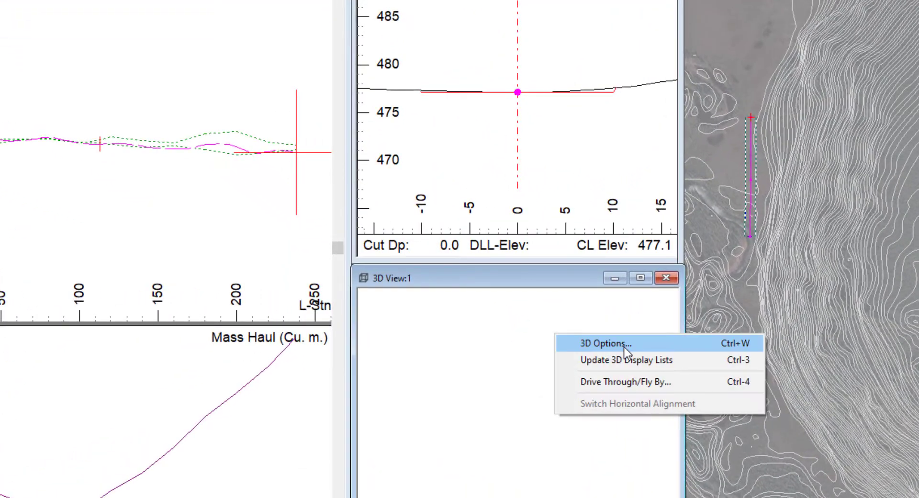
click(546, 337)
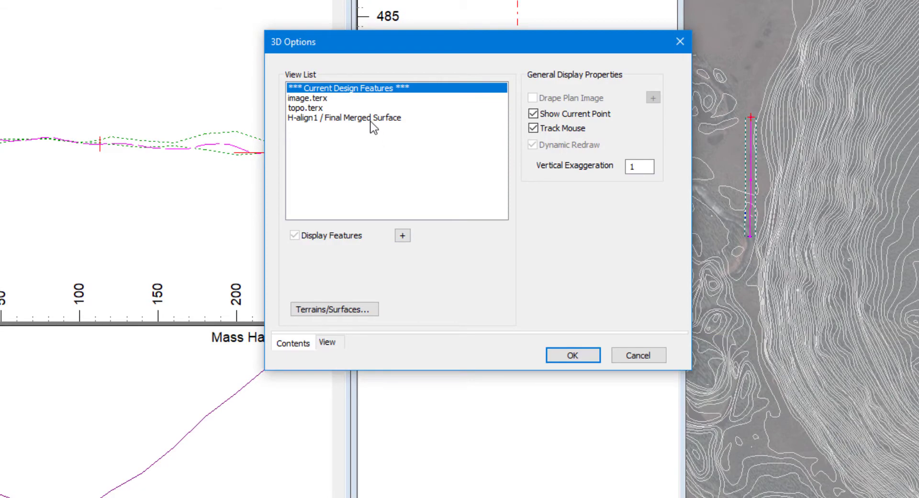
click(373, 119)
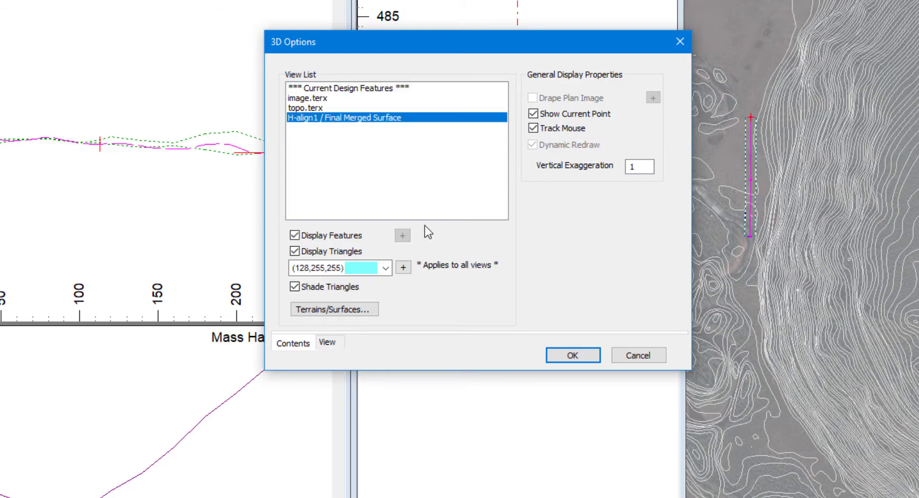
click(403, 268)
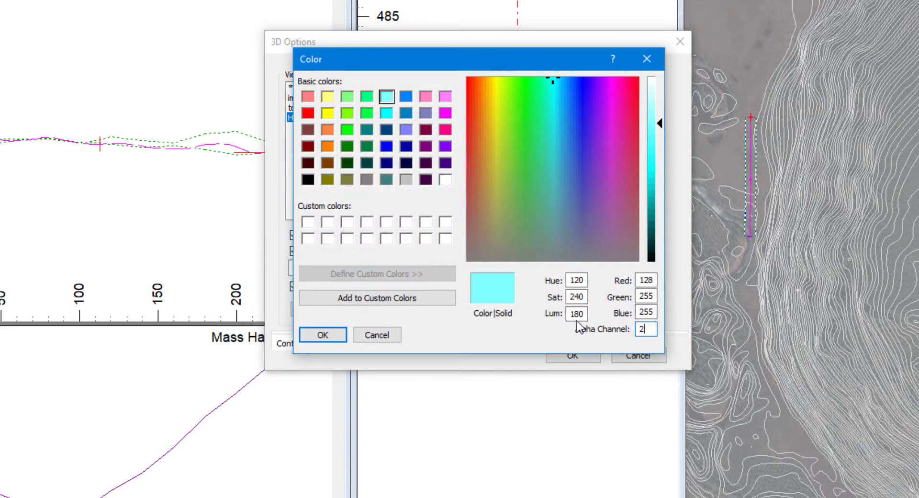
click(343, 335)
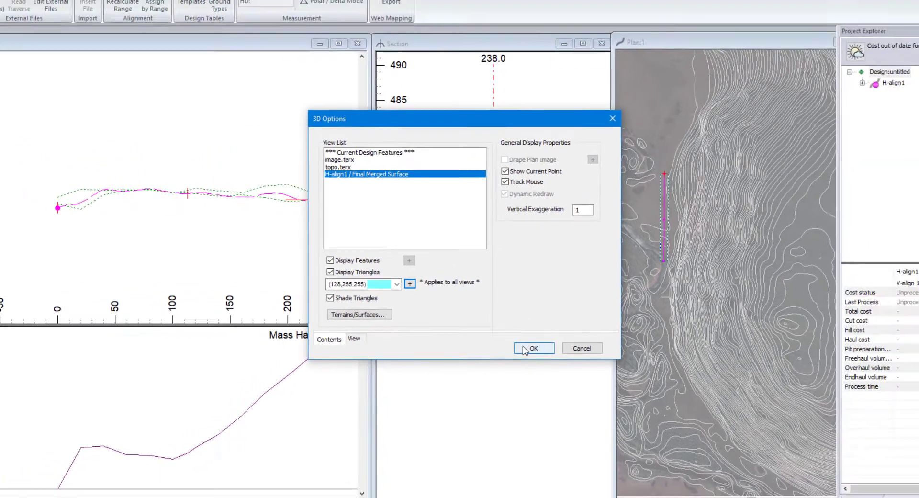
click(571, 355)
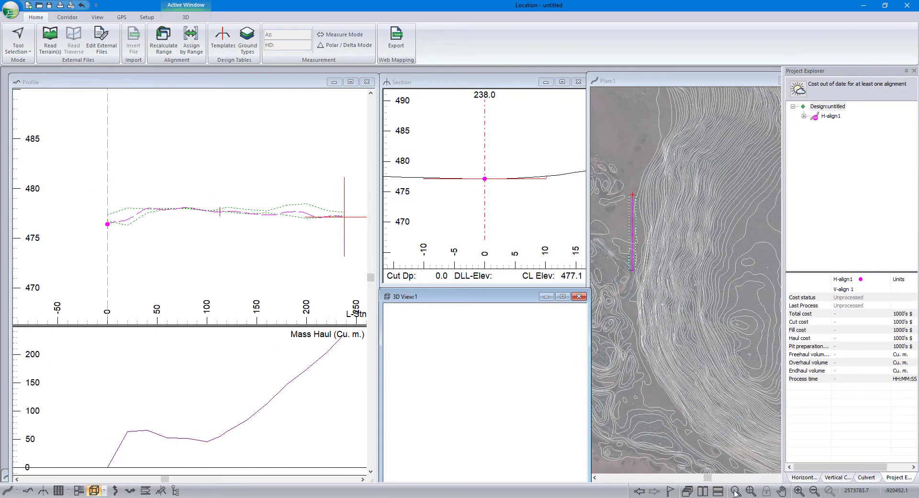
scroll(466, 386, up, 3)
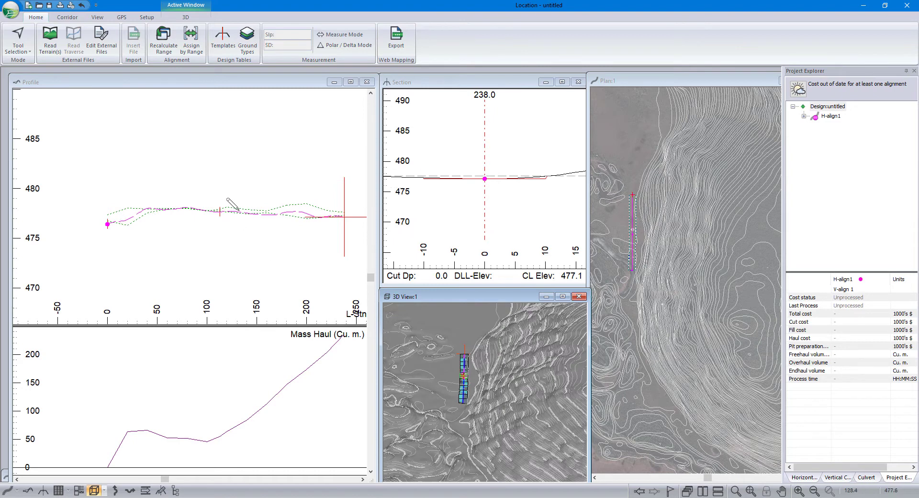
Draw a vertical alignment grade of about -0.4% below the ground line, from the start to about station 234.
drag(253, 210, 340, 233)
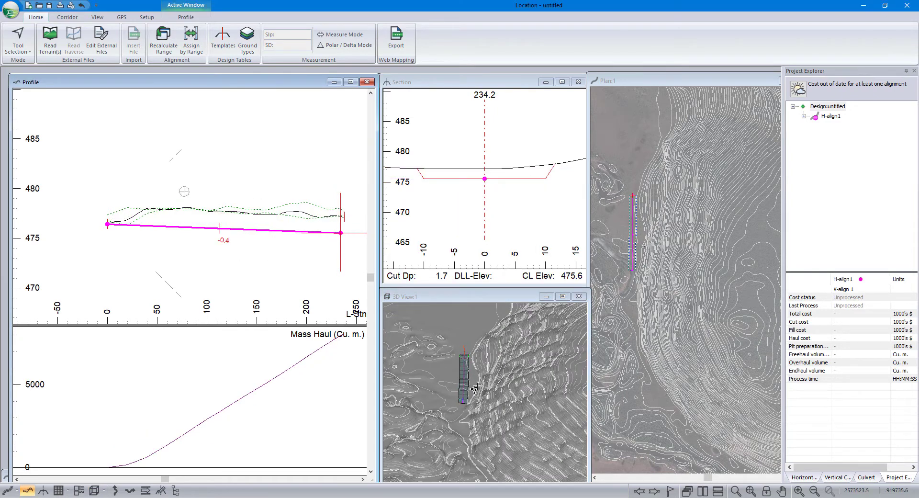
scroll(473, 385, up, 5)
right_click(467, 363)
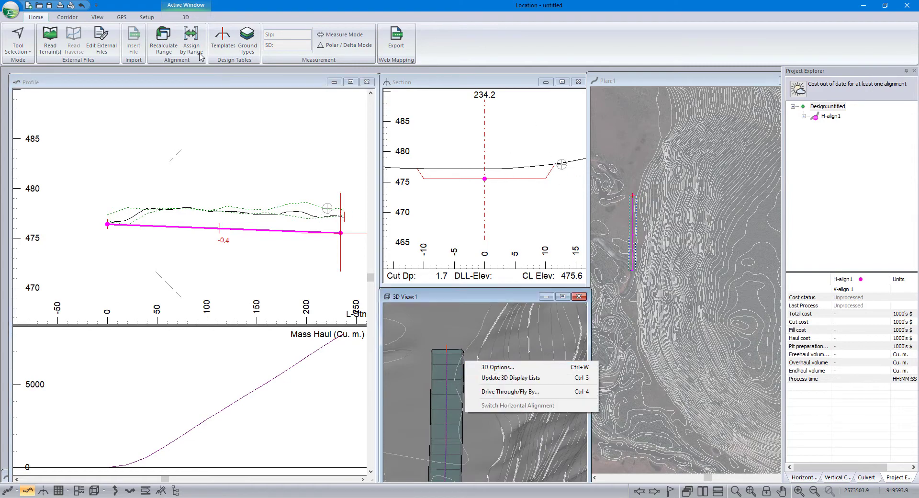
Set the FinalCutSlp of the template's Slope I - Standard Cut/Fill-left component to 2:1.
click(222, 39)
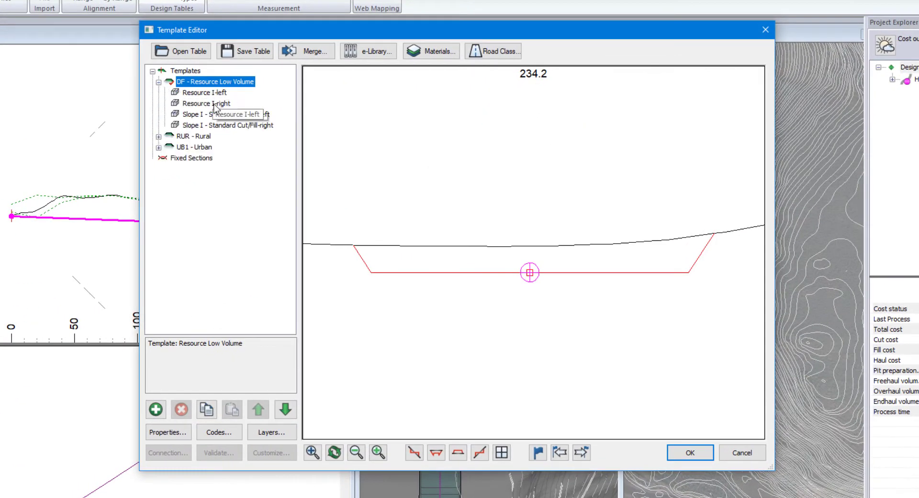
double_click(214, 116)
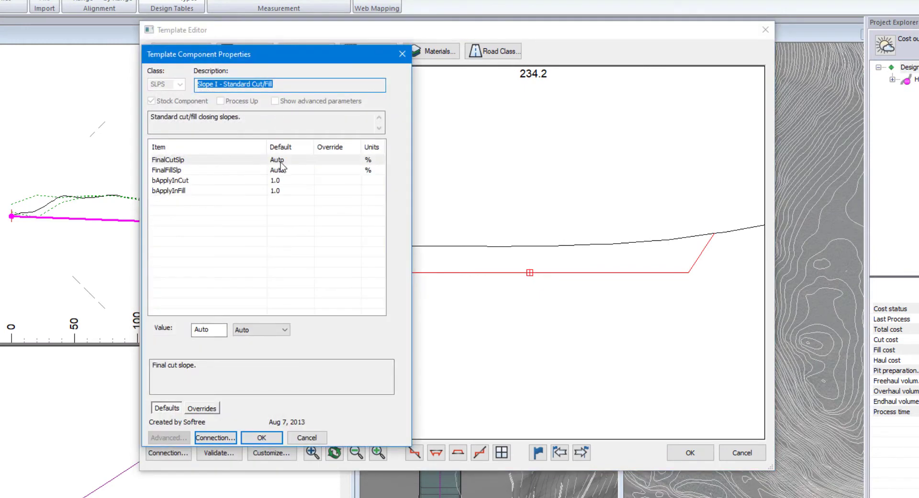
click(281, 162)
click(262, 332)
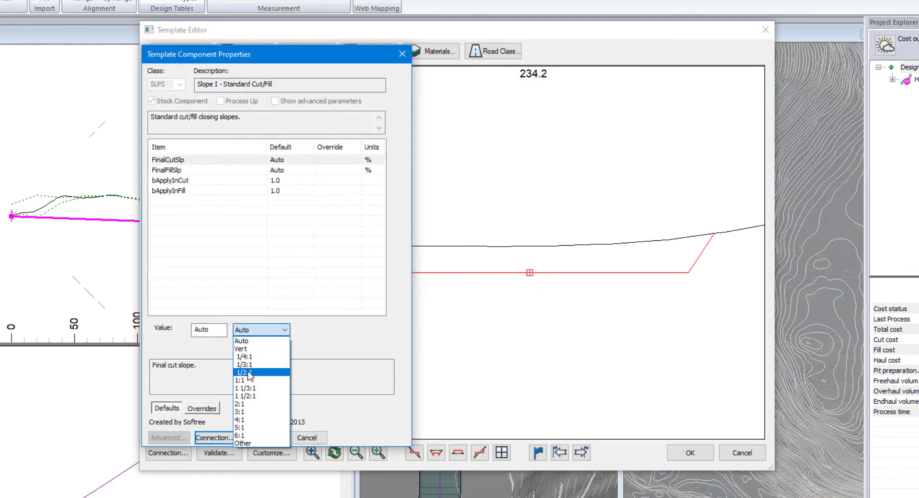
click(256, 403)
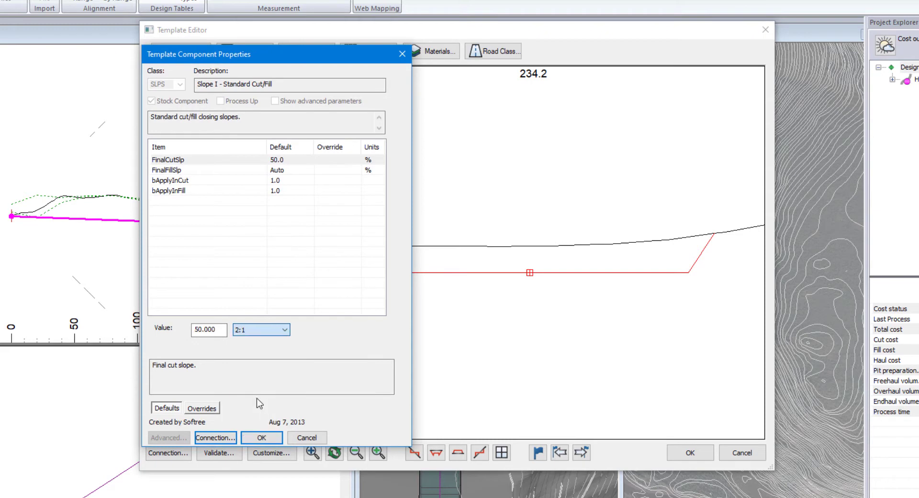
click(274, 440)
Replace Slope I - Standard Cut/Fill-right with a right-side copy of the left slope component and apply the template changes.
click(239, 125)
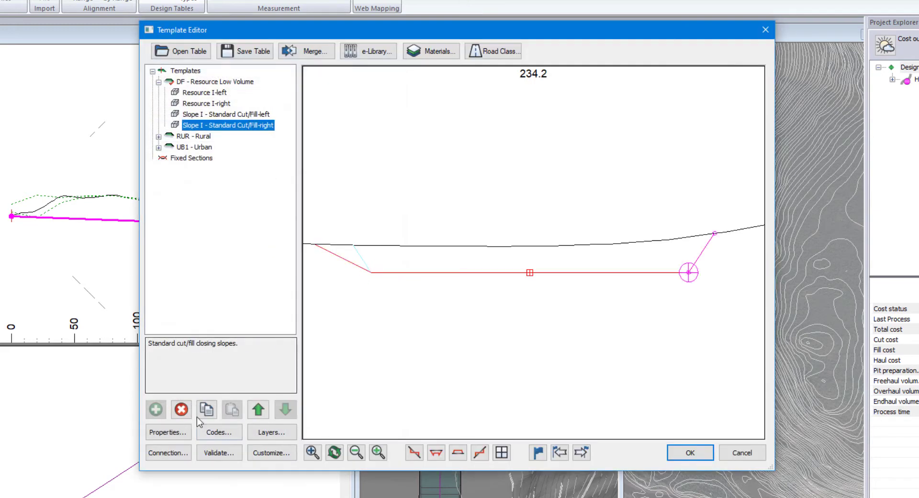
click(181, 409)
right_click(243, 115)
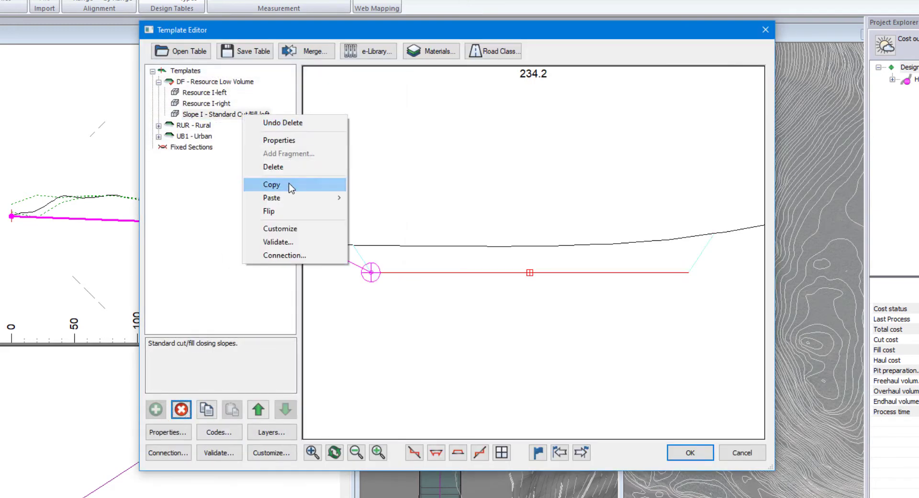
click(287, 183)
right_click(243, 115)
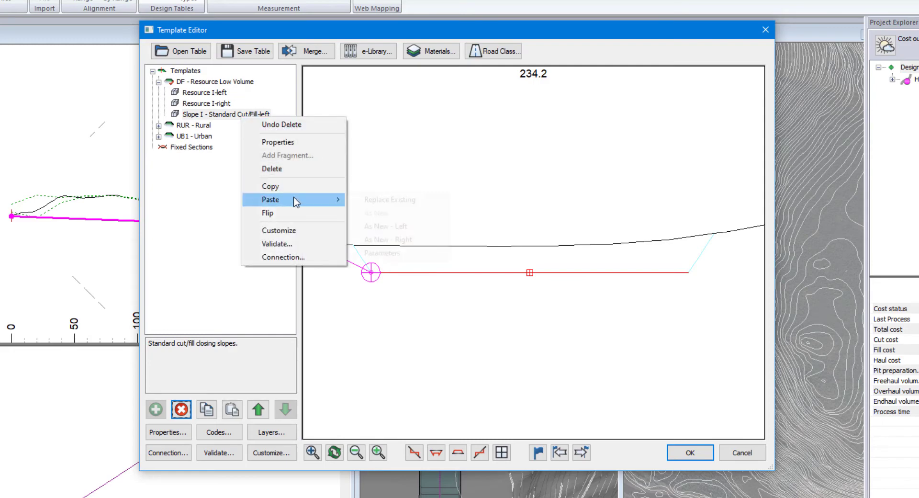
mouse_move(295, 198)
click(392, 239)
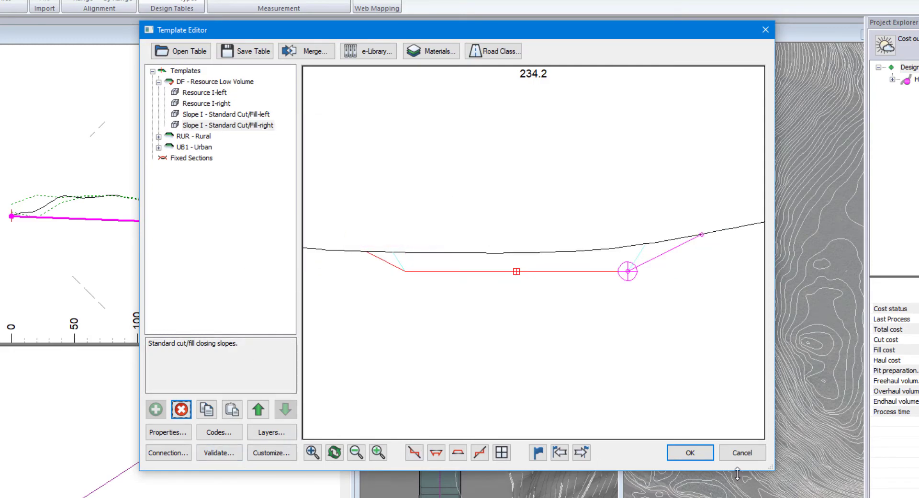
click(687, 450)
click(478, 285)
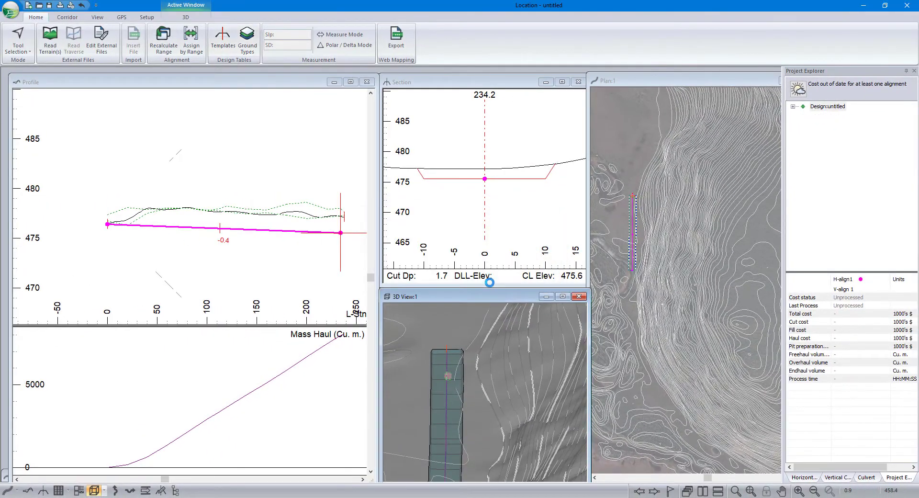
Move the alignment's middle point in plan eastward toward the slope, inspect the bend in 3D and select that point.
drag(632, 237, 641, 237)
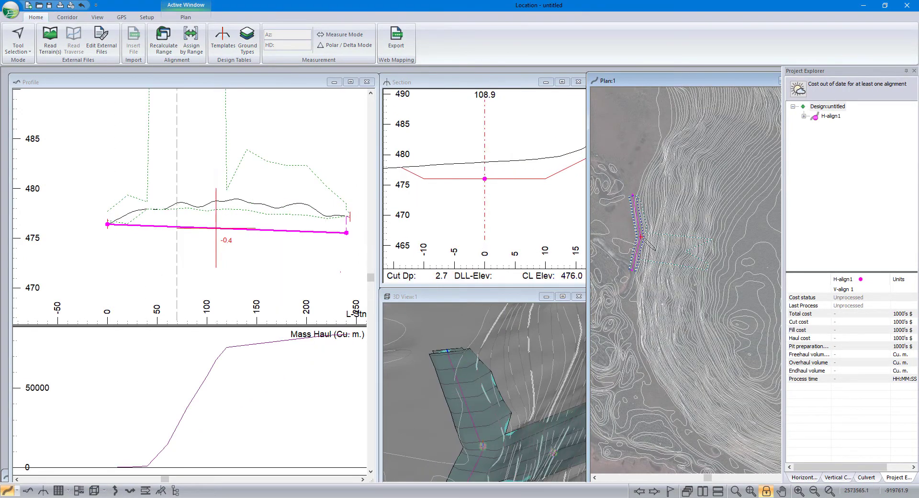
drag(512, 378, 496, 391)
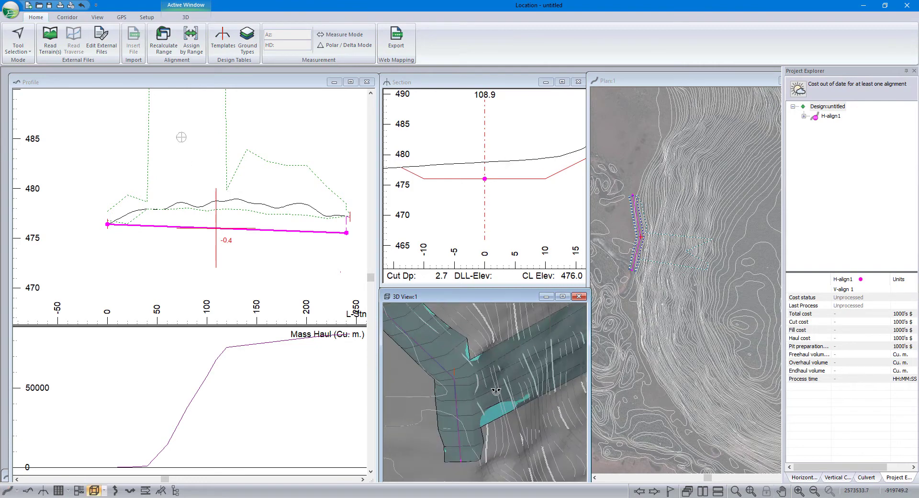
click(638, 239)
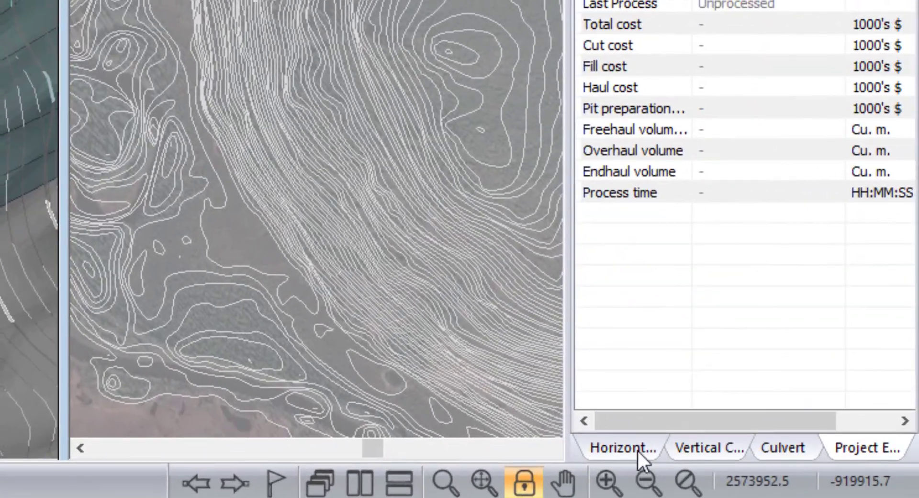
Apply a circular horizontal curve at the alignment's middle point and set its radius to 300.
click(628, 448)
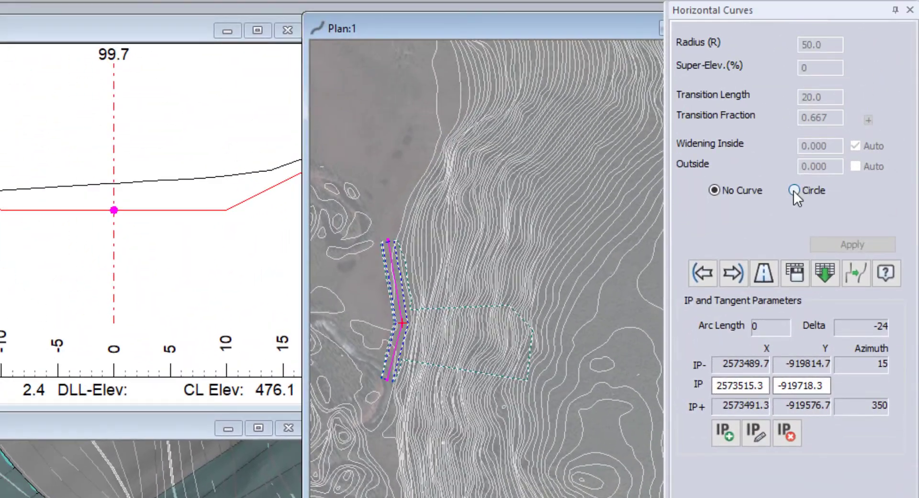
click(794, 191)
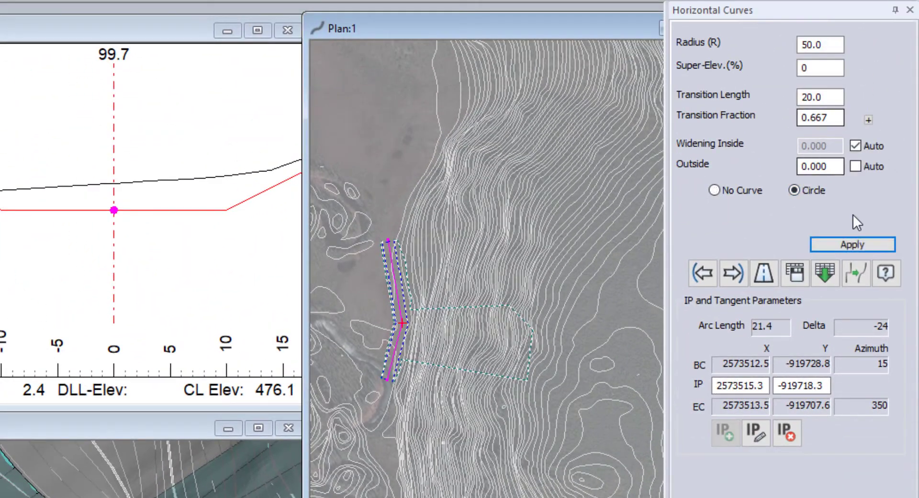
click(858, 245)
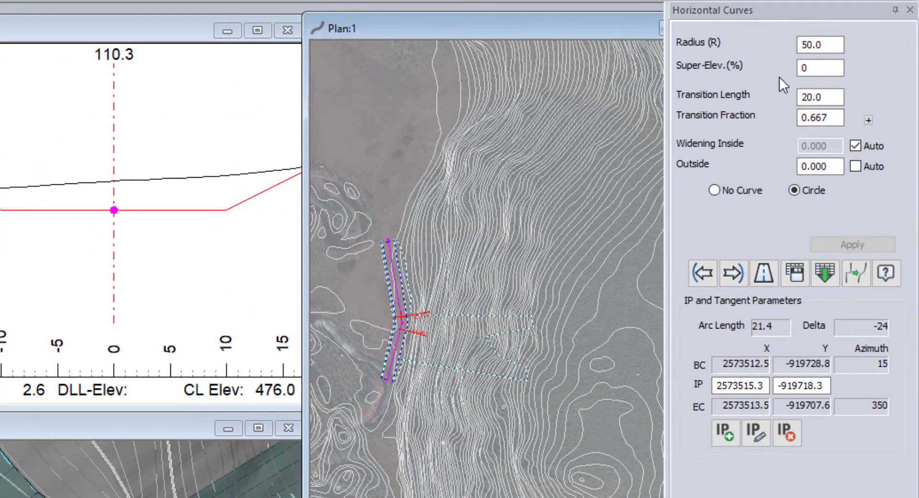
double_click(821, 45)
text(300)
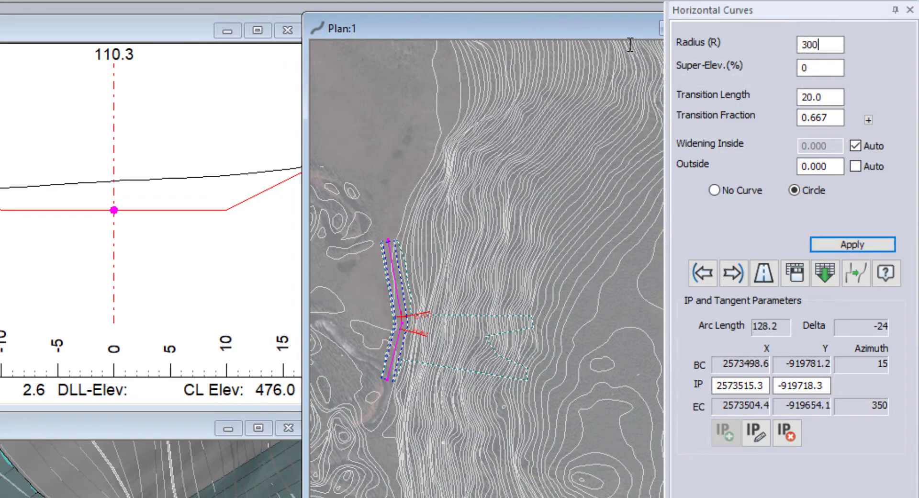
key(Return)
Extend the alignment northeast in plan to about station 453 and add an intermediate IP near station 345.
middle_drag(420, 211, 413, 357)
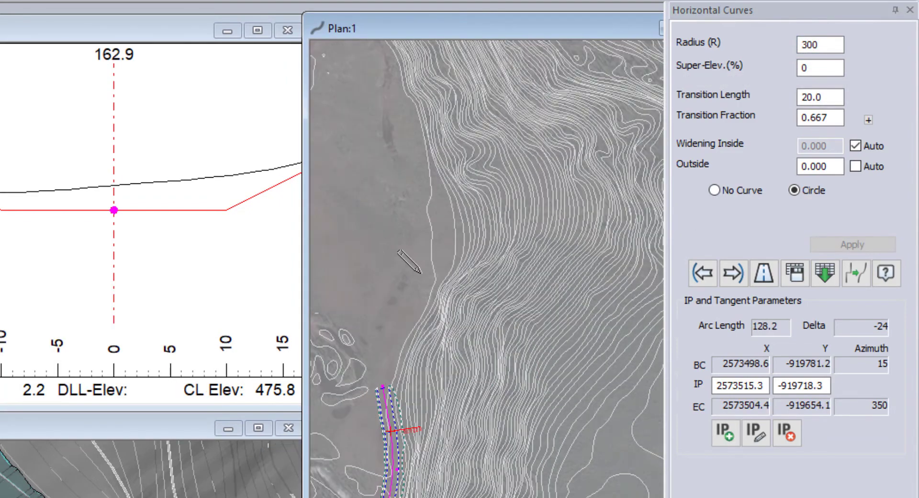
click(434, 272)
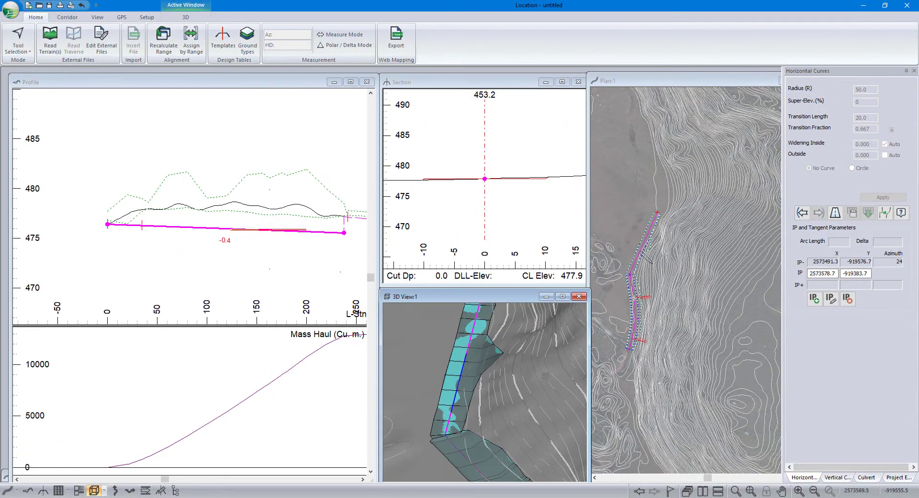
click(644, 242)
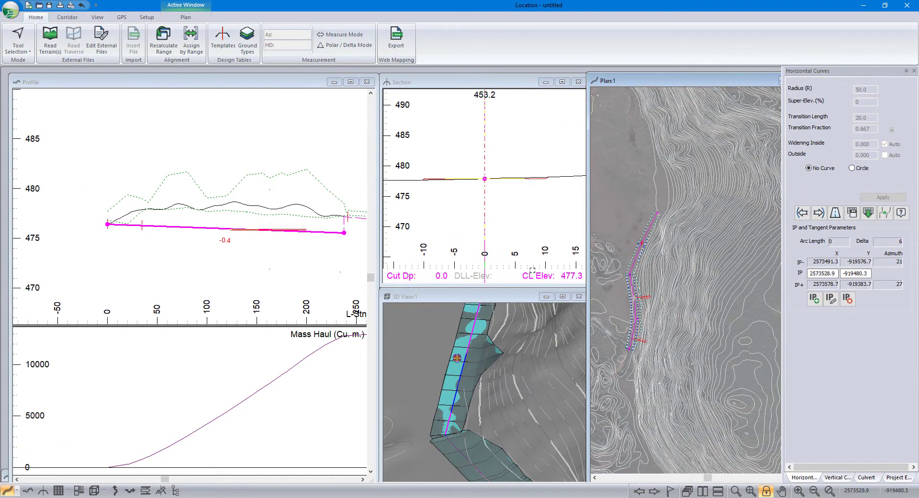
middle_drag(338, 241, 249, 236)
scroll(249, 236, down, 3)
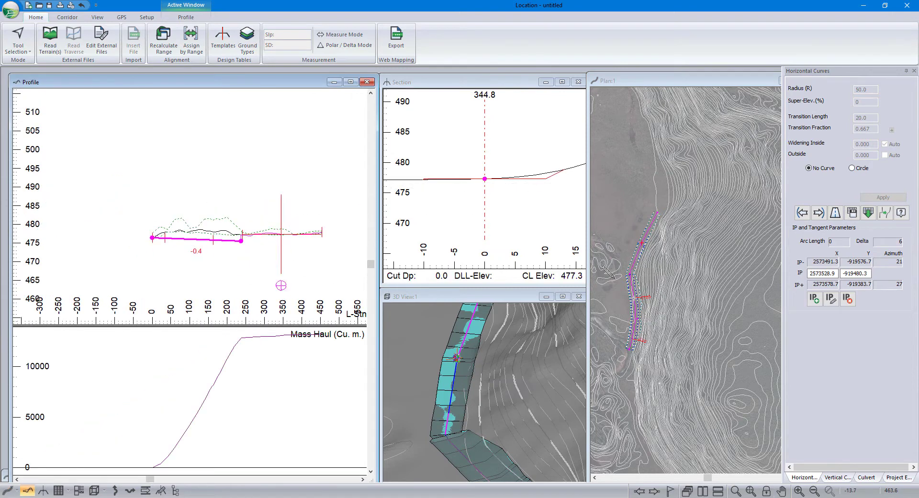
click(484, 405)
scroll(484, 405, down, 1)
middle_drag(490, 359, 486, 390)
drag(487, 390, 521, 348)
Continue the alignment along the foot of the slope and around the flat's north end to about station 1184.
click(666, 196)
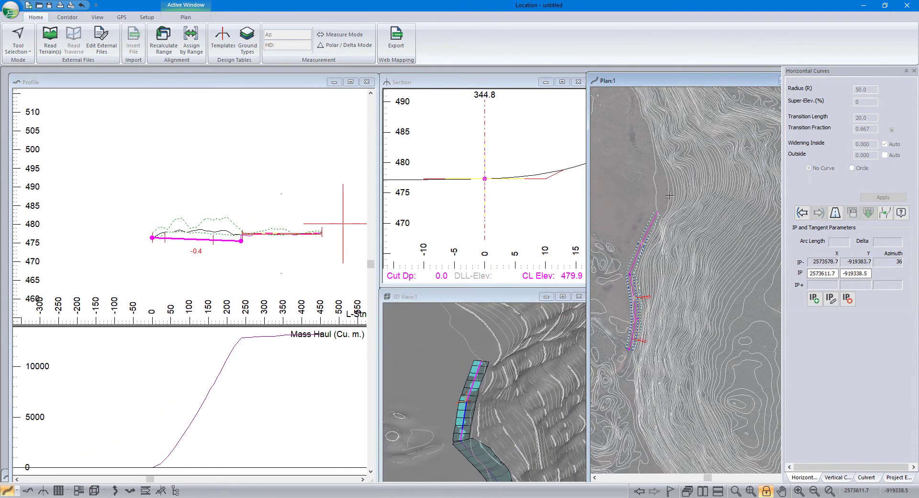
middle_drag(699, 243, 715, 270)
click(691, 201)
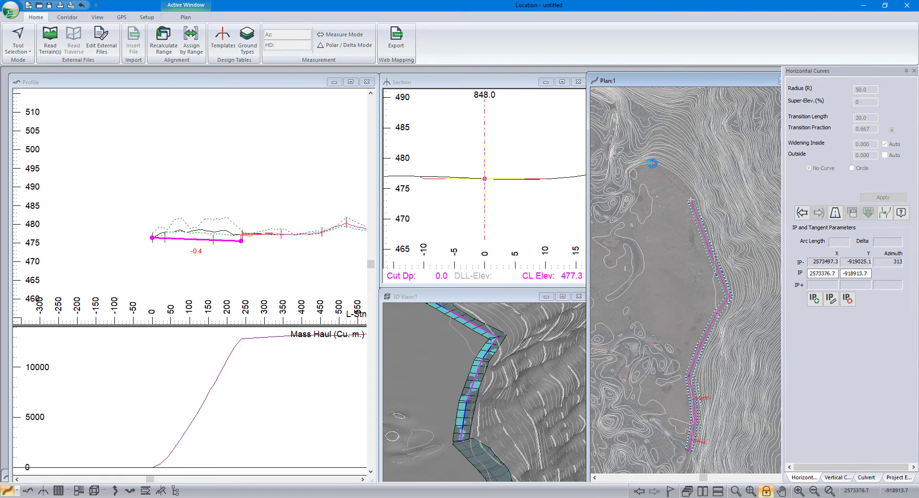
click(635, 187)
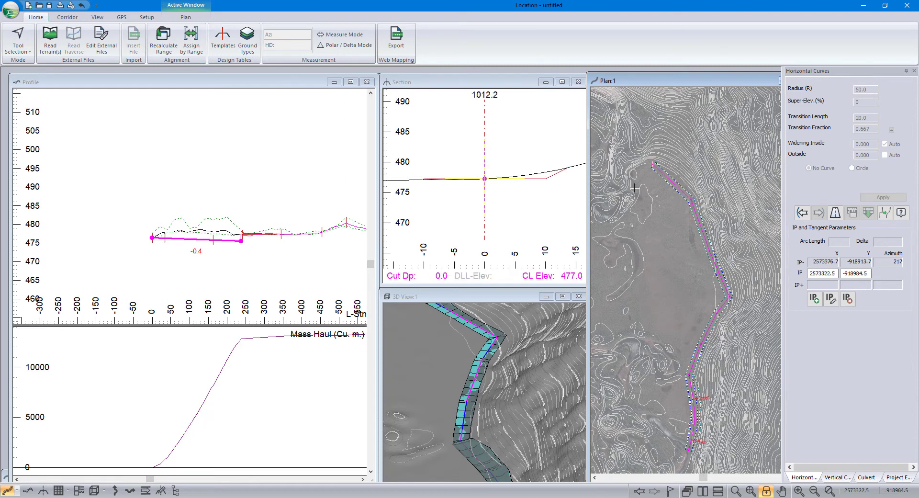
click(614, 202)
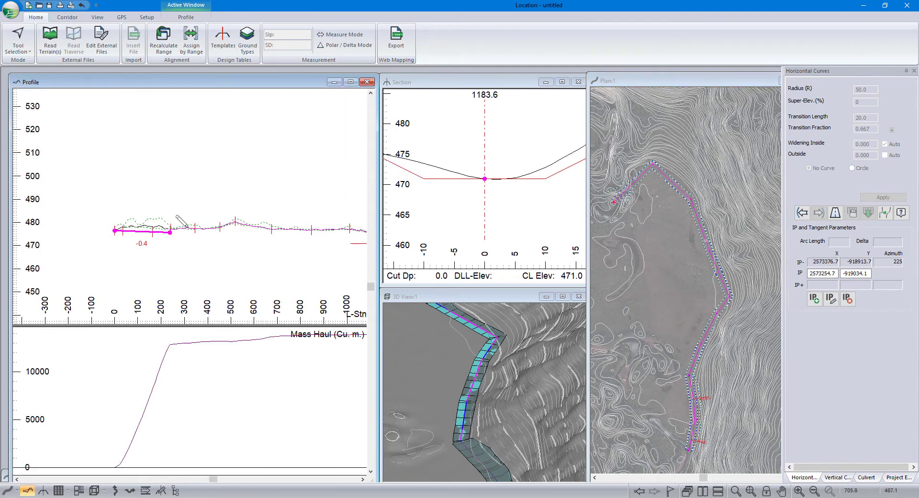
Extend the vertical alignment to the channel's end with a grade of about -0.6% and an end elevation of about 470.2.
middle_drag(253, 244, 35, 227)
drag(194, 224, 194, 227)
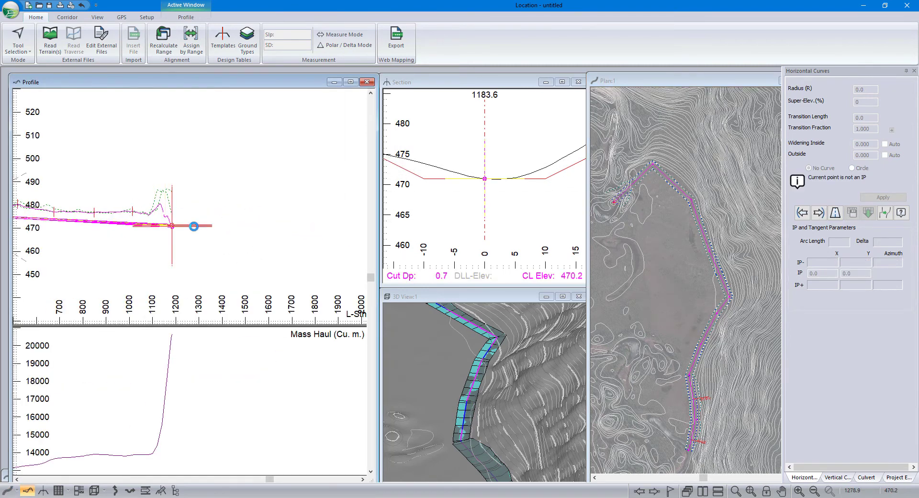
click(489, 282)
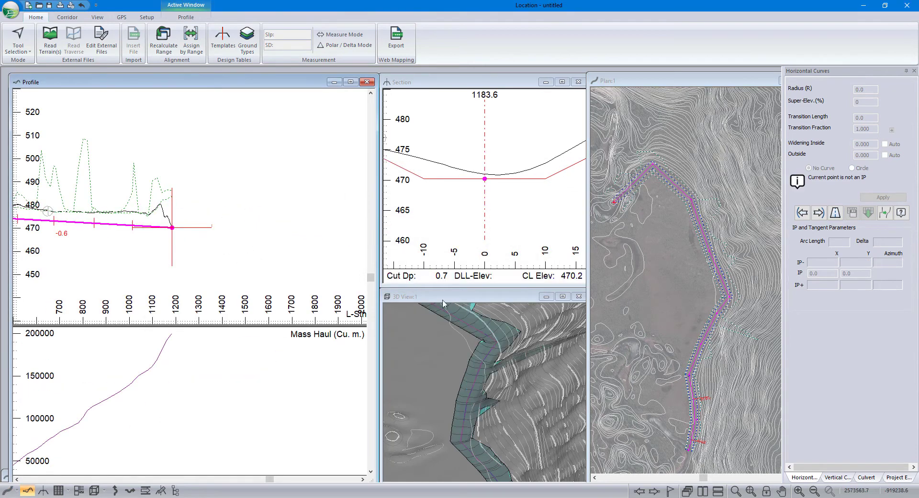
Insert an IP at about station 440, just south of the eastern bend, and shift it slightly west off the slope.
middle_drag(733, 261, 693, 197)
right_click(701, 270)
click(722, 275)
click(670, 259)
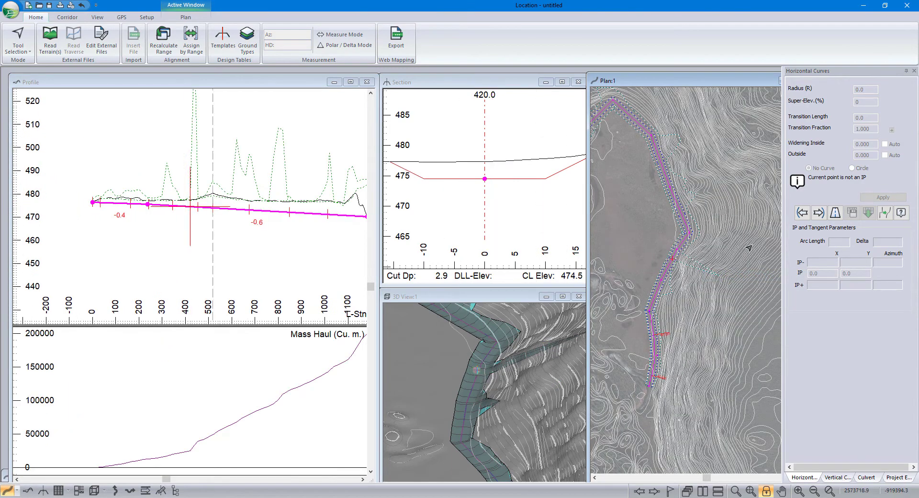
click(673, 258)
right_click(696, 232)
click(699, 244)
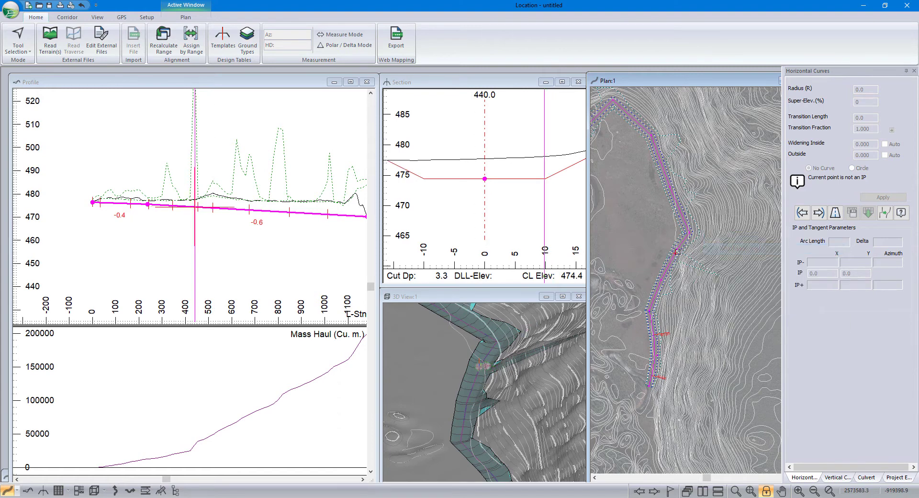
drag(672, 251, 670, 251)
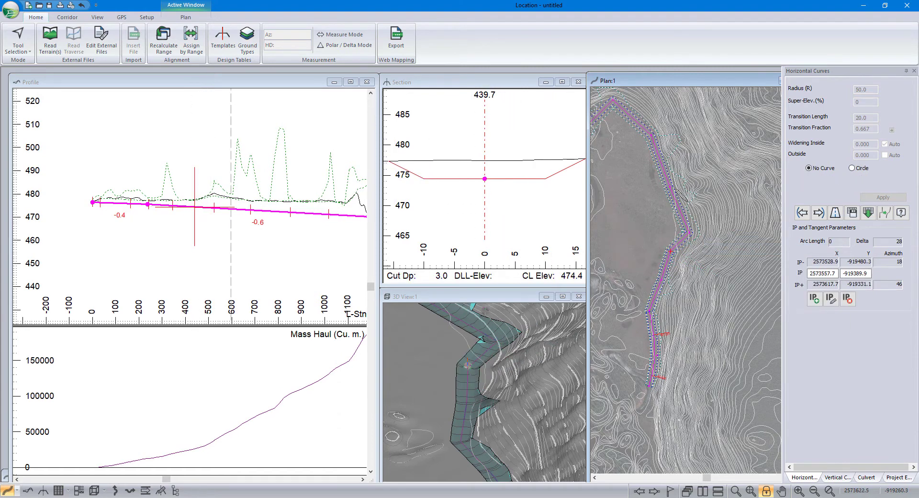
Place intermediate IPs near stations 794, 661 and 1129 and nudge the northern corner IP at about station 1015.
click(659, 154)
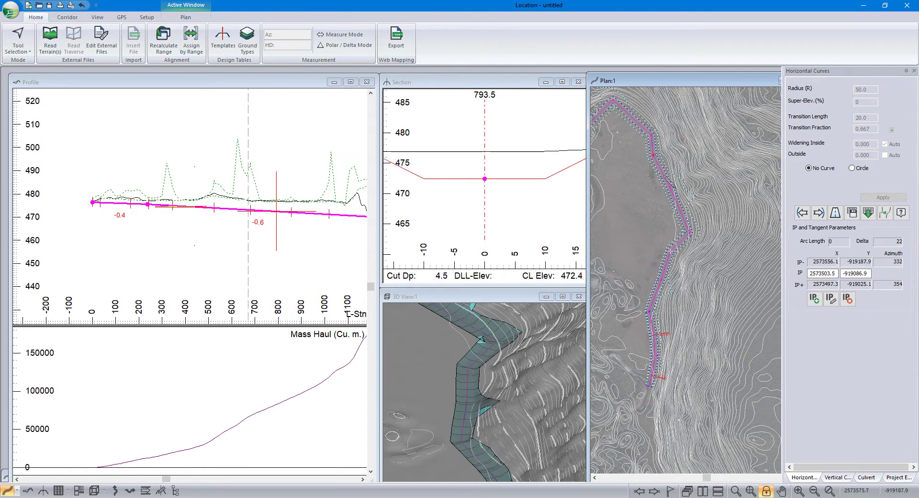
drag(669, 189, 663, 174)
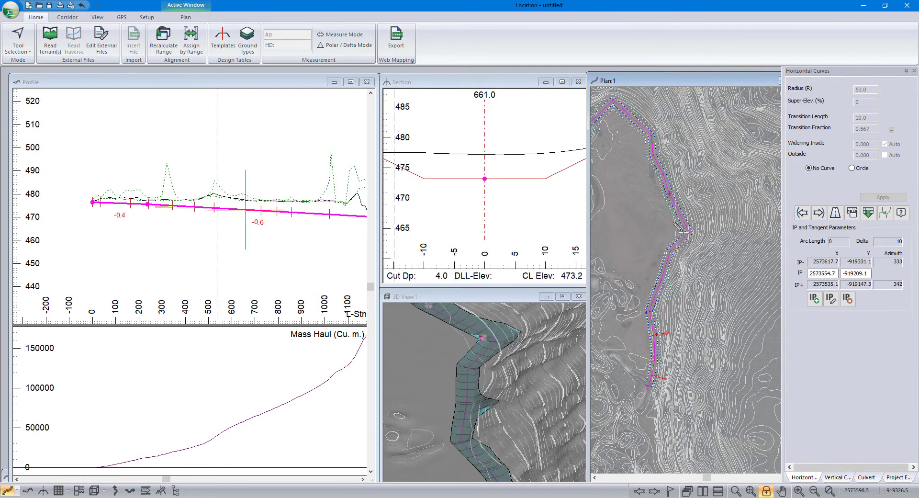
middle_drag(676, 201, 708, 238)
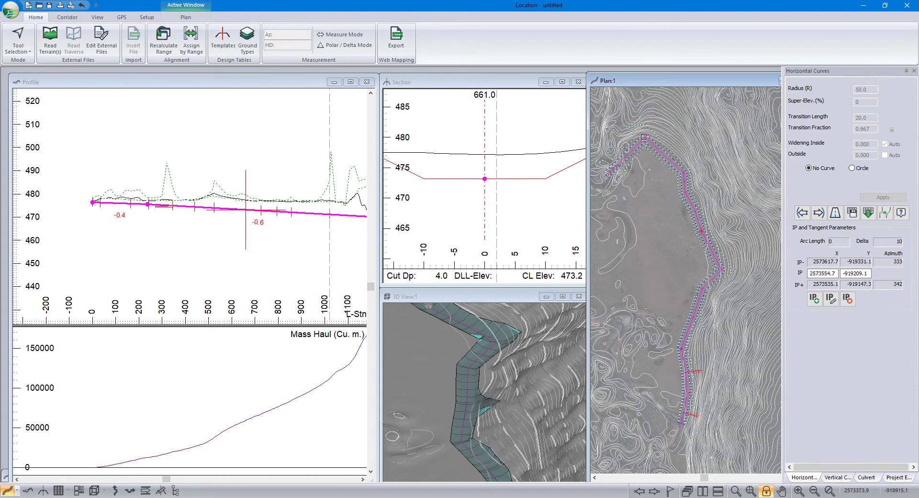
click(645, 139)
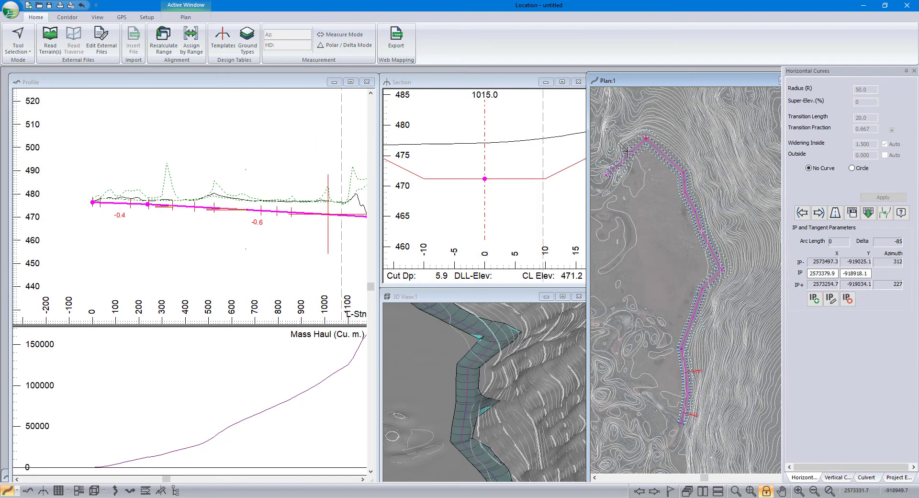
click(619, 163)
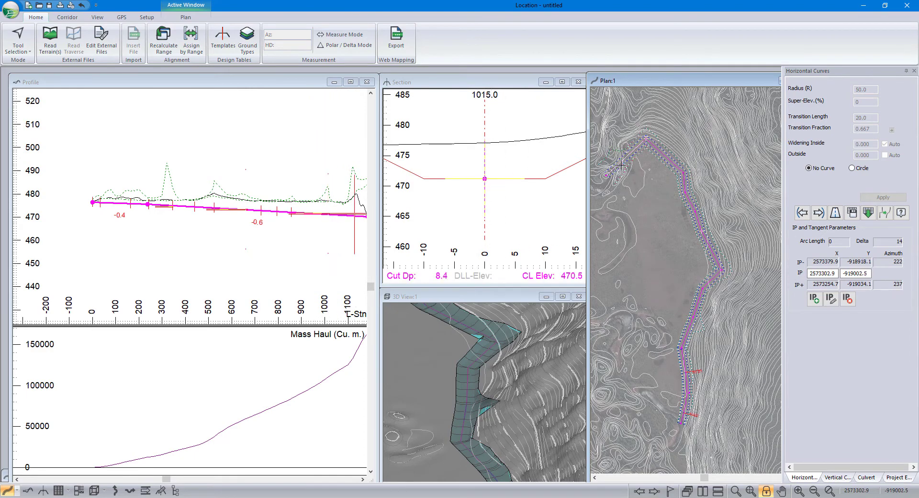
click(620, 164)
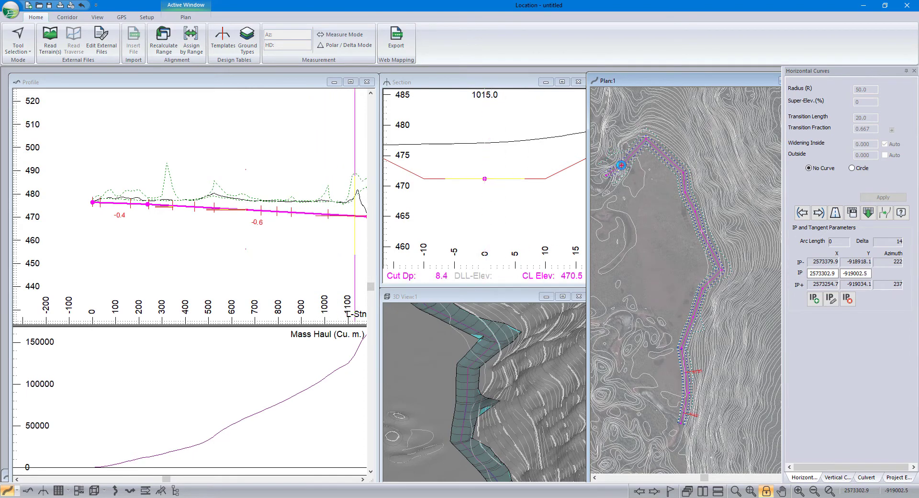
Auto-generate horizontal curves along all stations using the largest radius circular curve option.
click(853, 169)
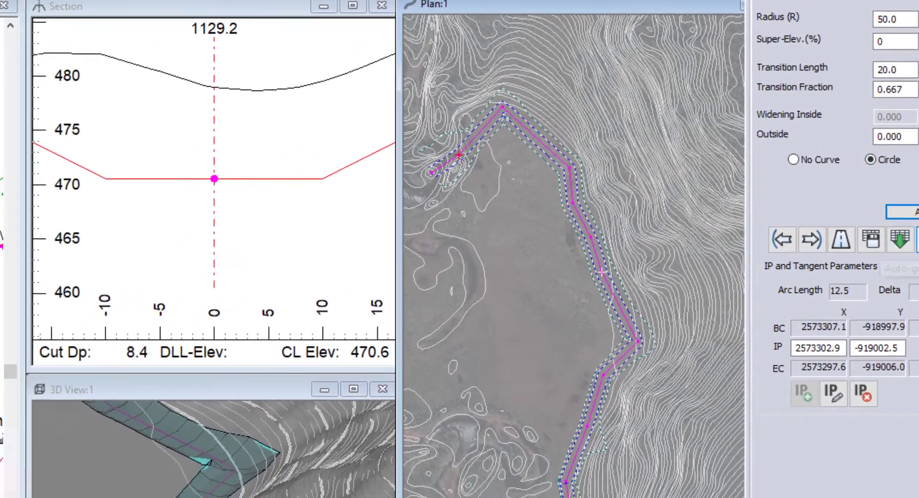
click(917, 240)
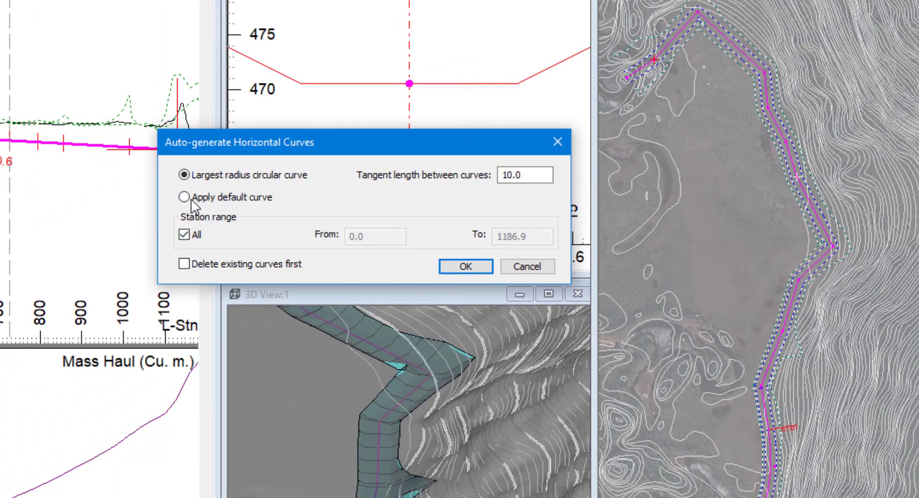
click(187, 197)
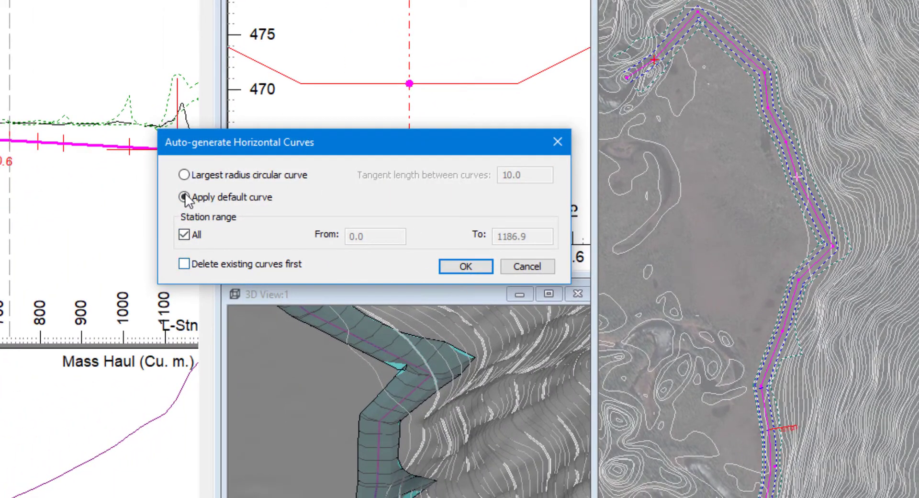
click(184, 174)
click(472, 266)
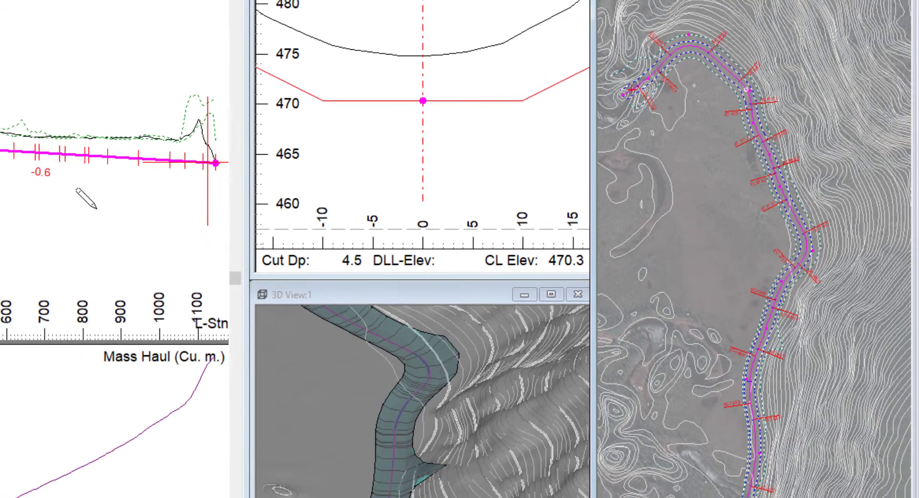
Check the curved channel in 3D and add a vertical grade break near station 393 at elevation of about 475.8.
scroll(96, 209, down, 2)
click(362, 419)
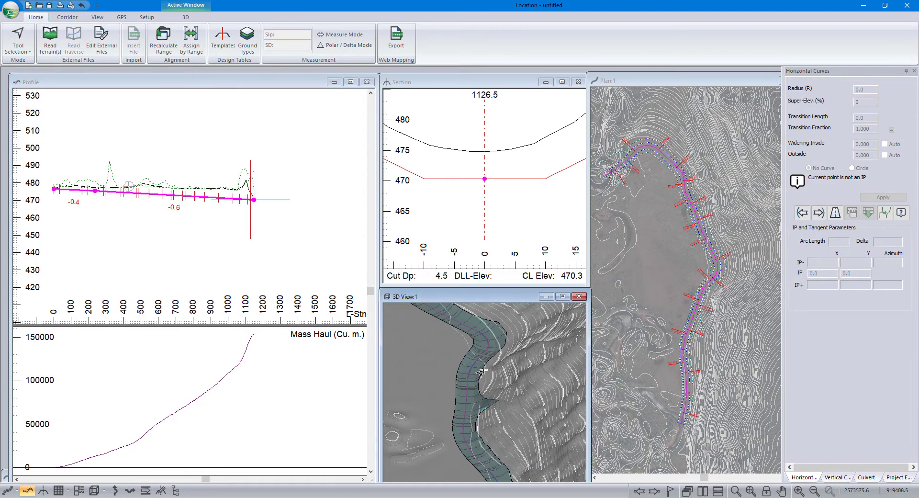
drag(481, 371, 469, 394)
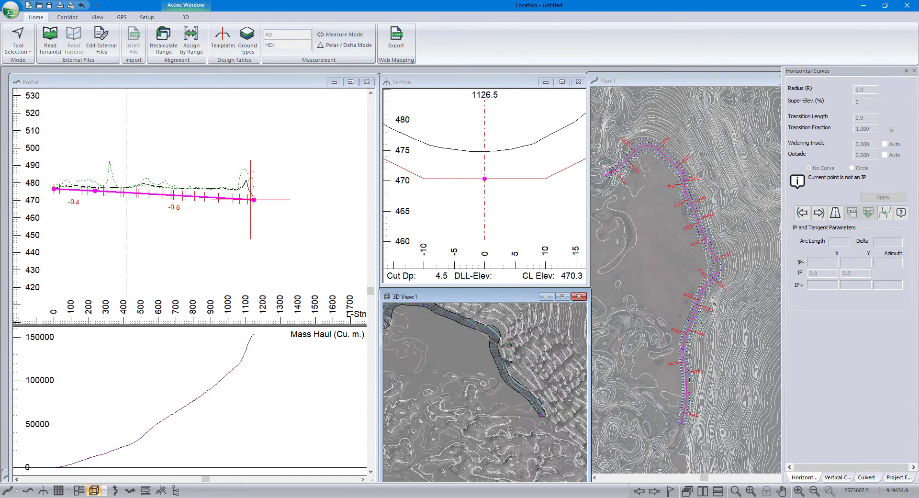
scroll(690, 306, up, 3)
click(691, 305)
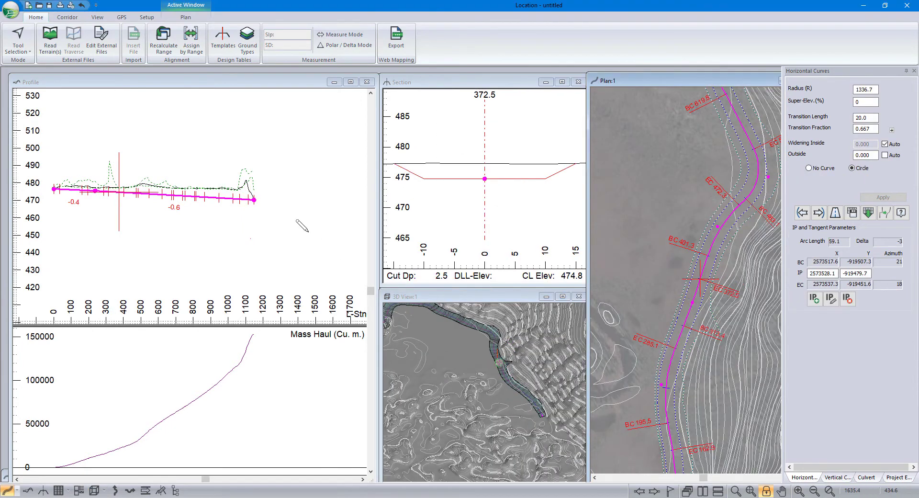
scroll(98, 182, up, 2)
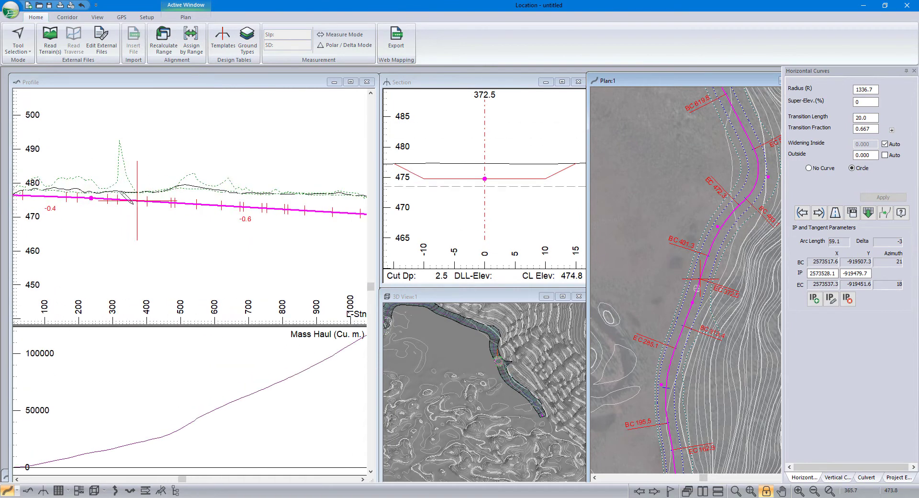
click(143, 199)
drag(143, 198, 144, 198)
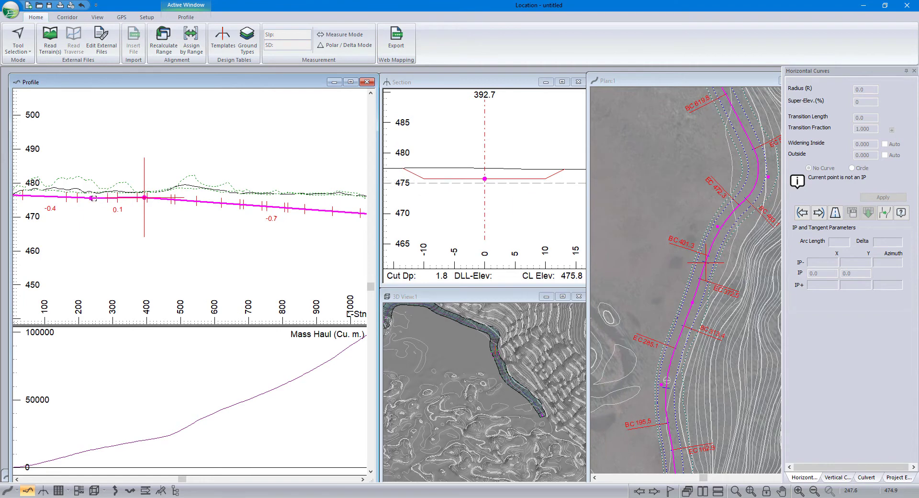
Raise the grade break near station 234 for grades of about -0.2%, and add vertical points near stations 550 and 683.
click(91, 197)
drag(90, 197, 89, 196)
drag(196, 203, 243, 203)
drag(480, 356, 462, 394)
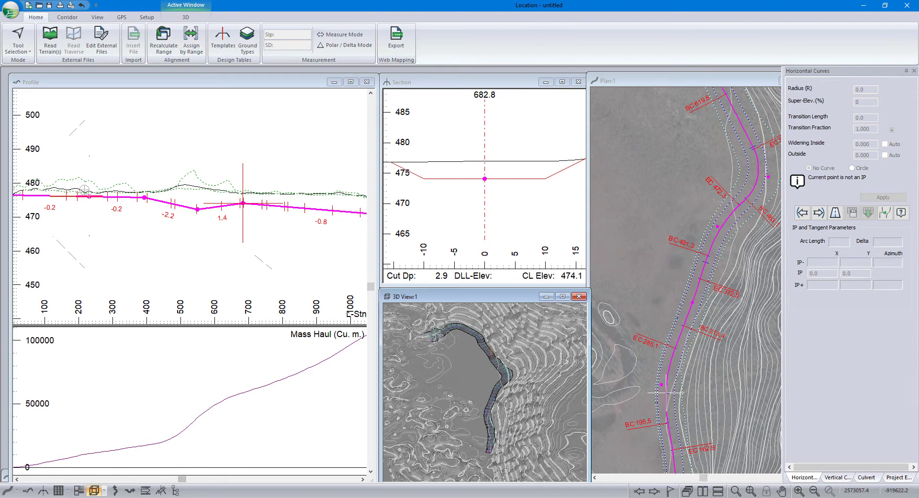
Switch to Terrain and examine the channel's centreline and cut slopes along the hillside in plan.
click(299, 443)
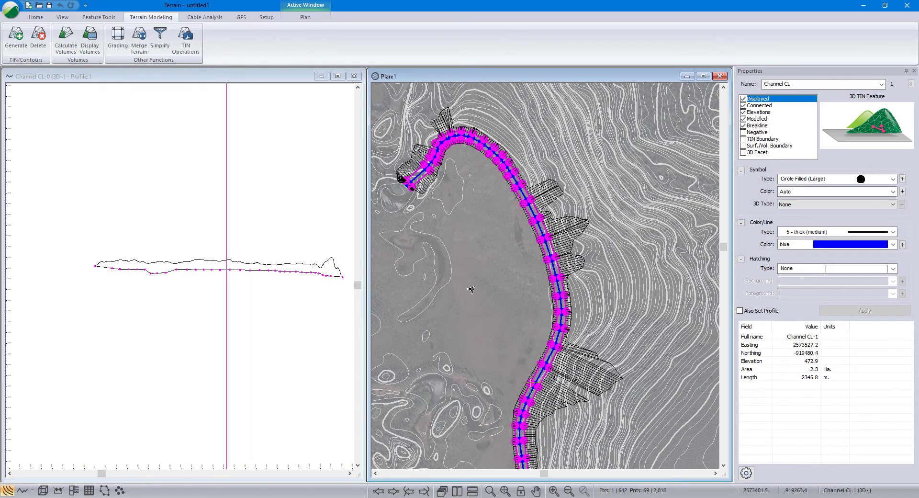
mouse_move(472, 272)
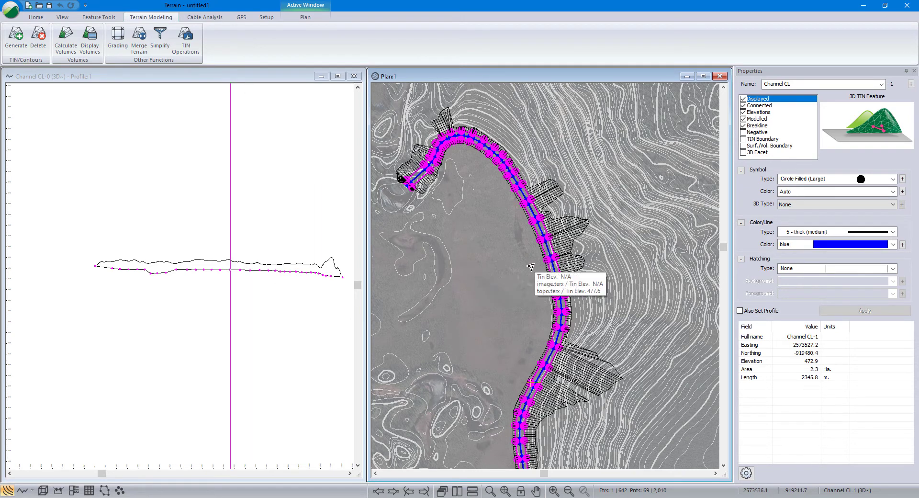
middle_drag(580, 243, 559, 272)
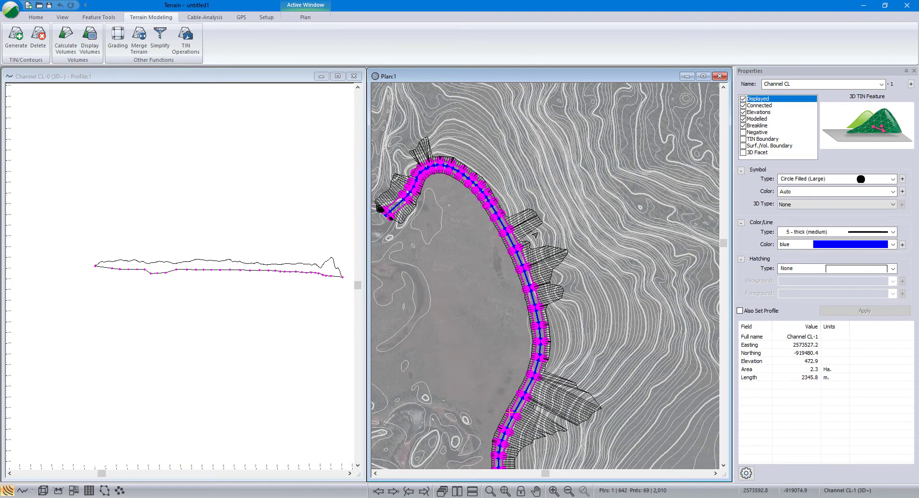
middle_drag(557, 309, 541, 260)
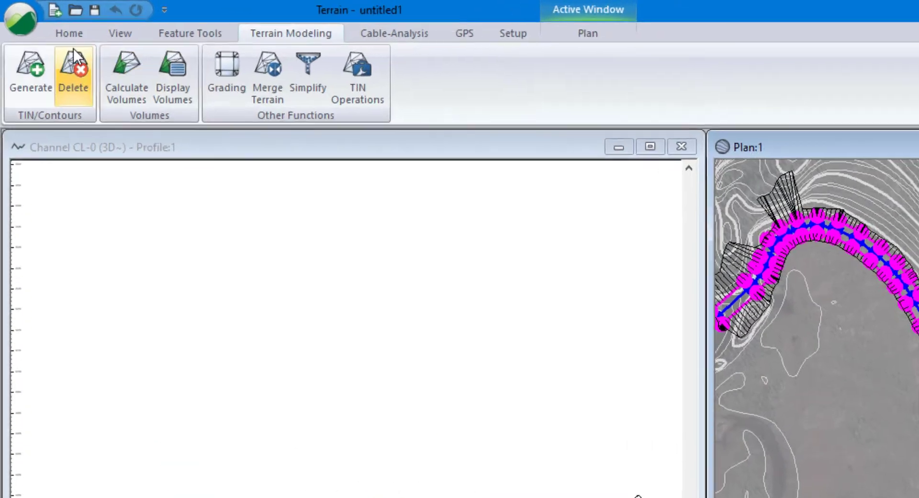
Create a connected draped feature named Section without elevations, and draw it about 170 m long across the large hillside cut down to the channel.
click(36, 17)
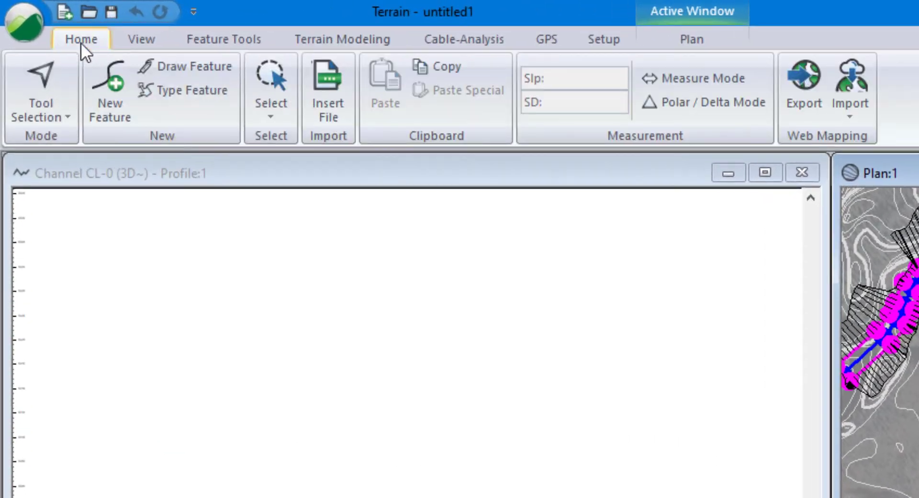
click(114, 91)
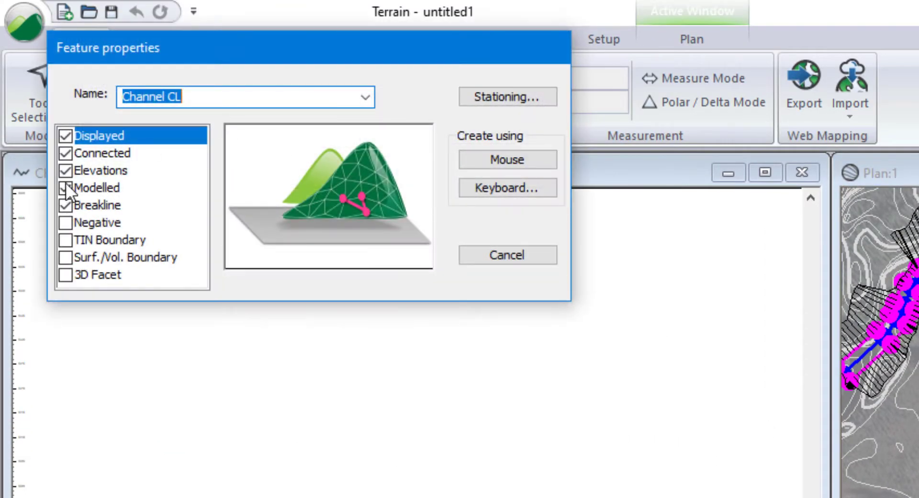
click(67, 171)
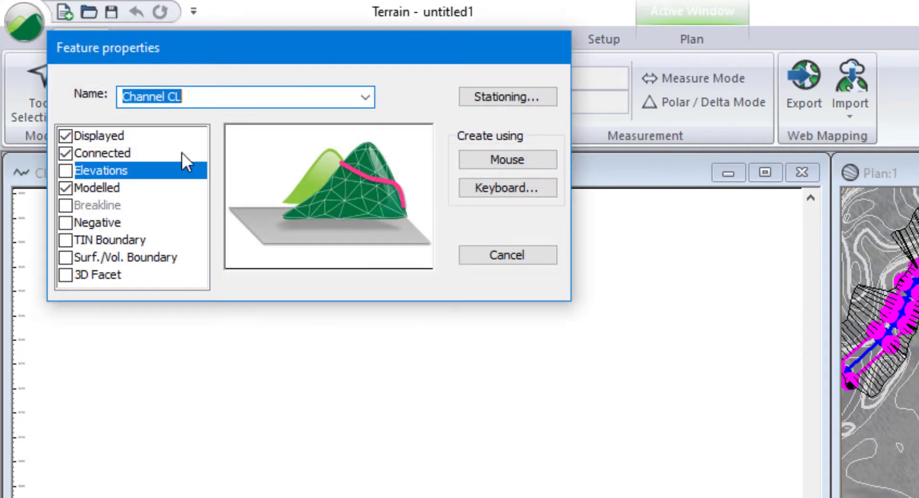
text(Sect)
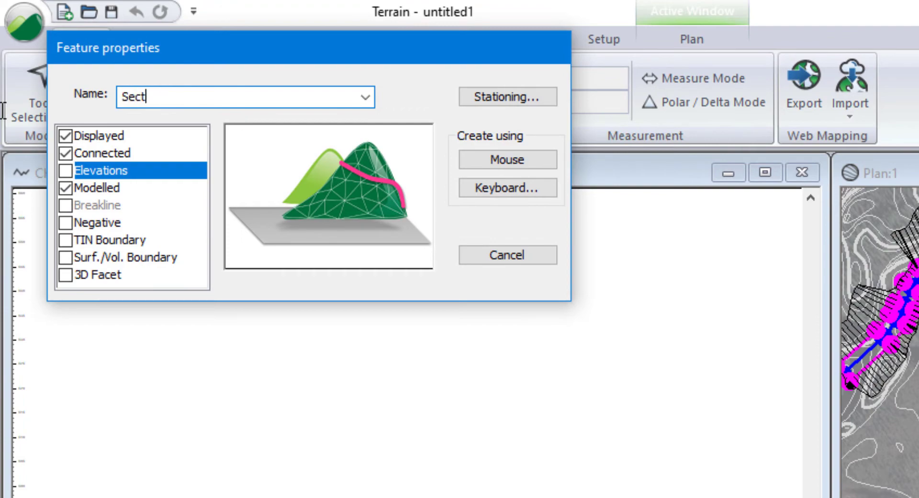
text(ion)
click(500, 161)
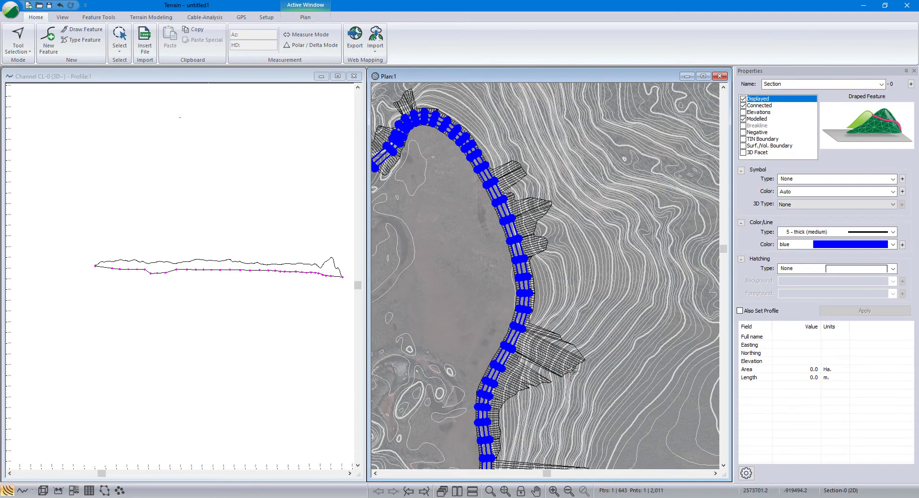
click(573, 369)
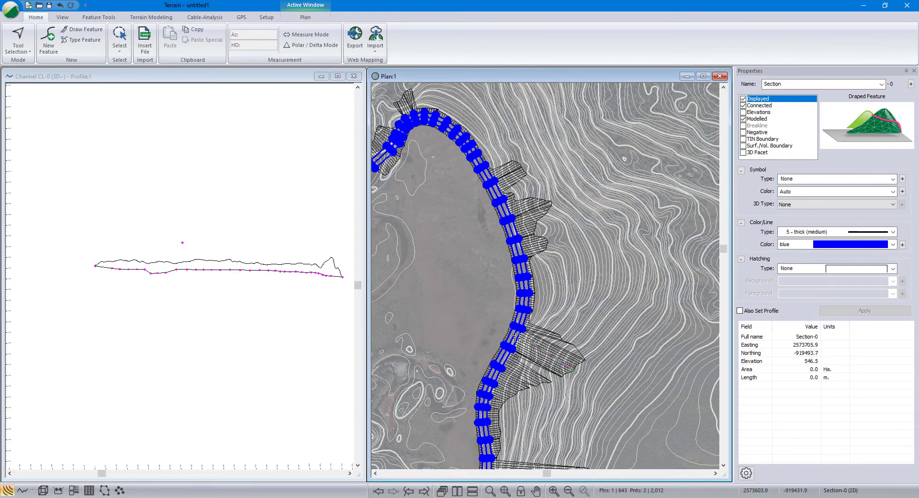
double_click(506, 336)
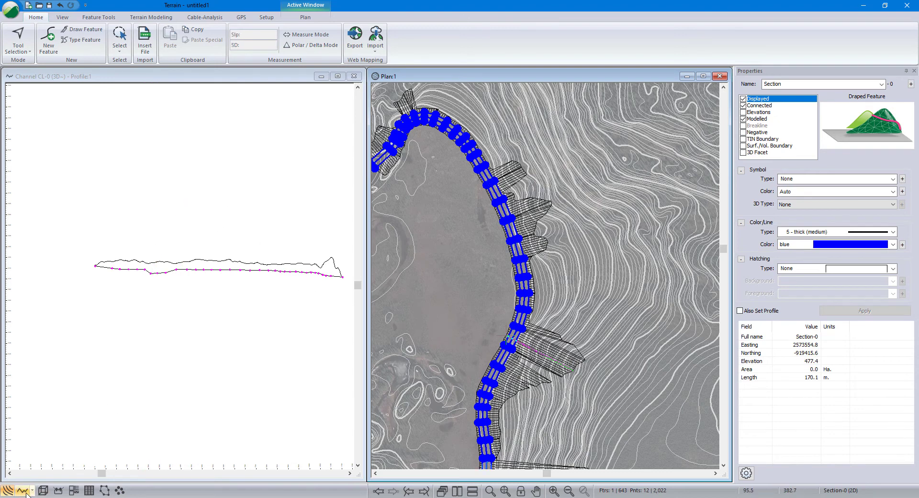
Open a new profile window for the Section feature, tile the windows vertically and fit the section's full profile in its window.
click(72, 17)
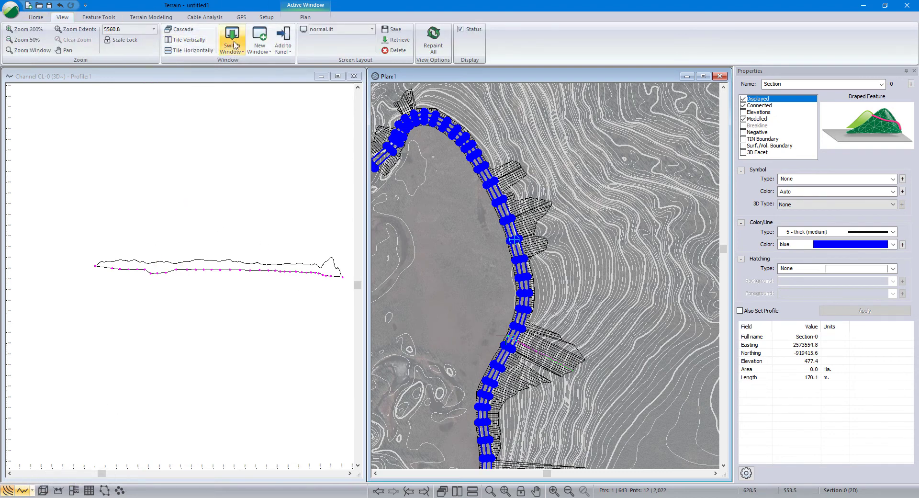
click(272, 49)
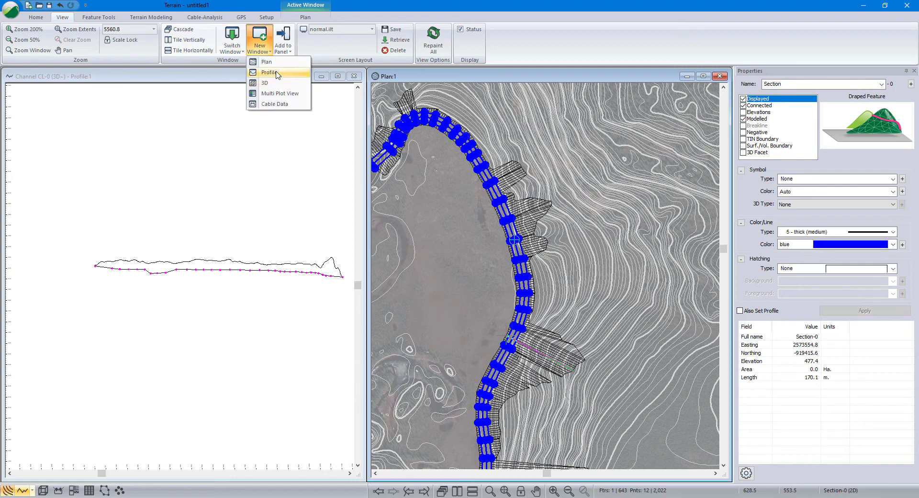
click(287, 116)
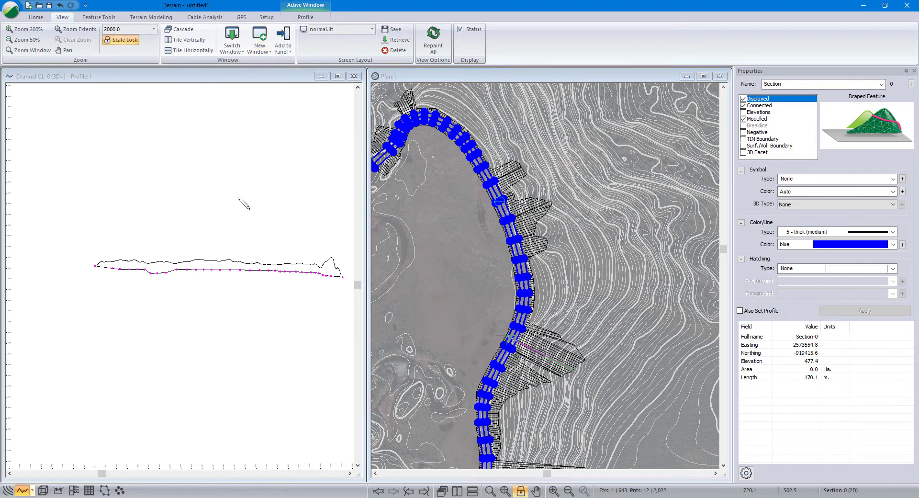
click(458, 491)
scroll(103, 254, down, 3)
click(505, 491)
middle_drag(132, 305, 121, 260)
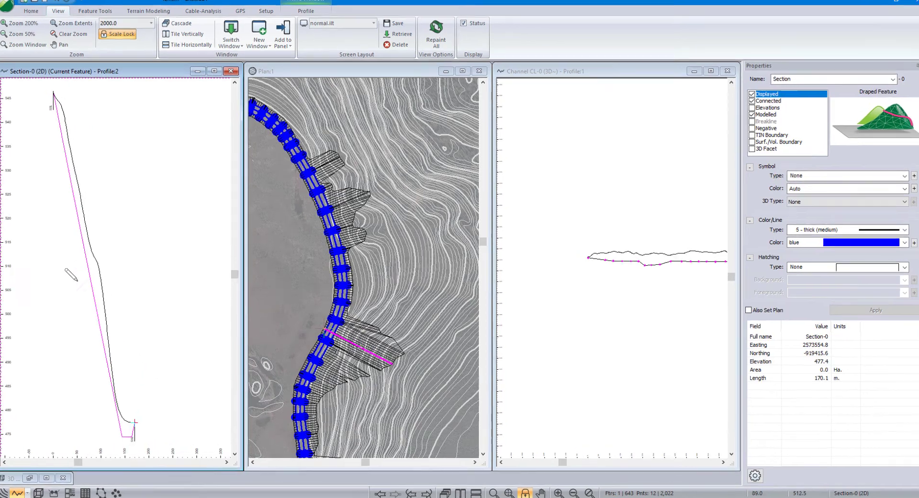
Review the display and scale options of the Section profile window.
right_click(141, 270)
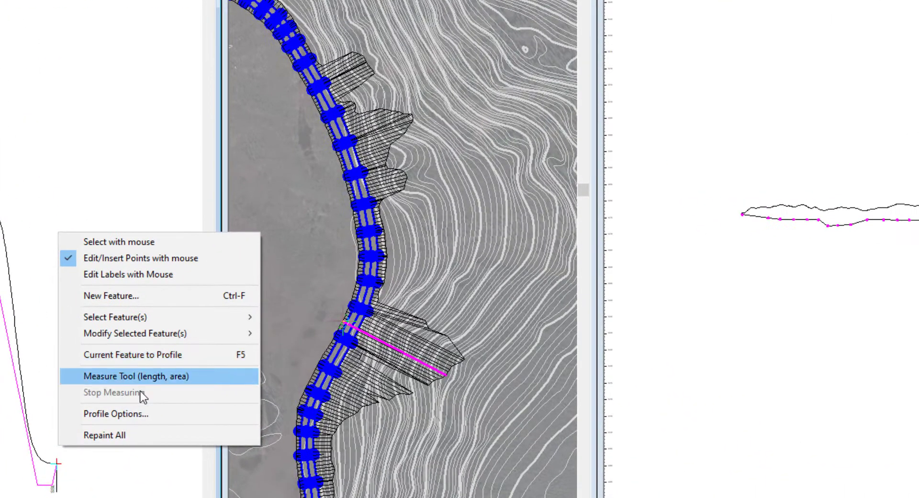
click(136, 413)
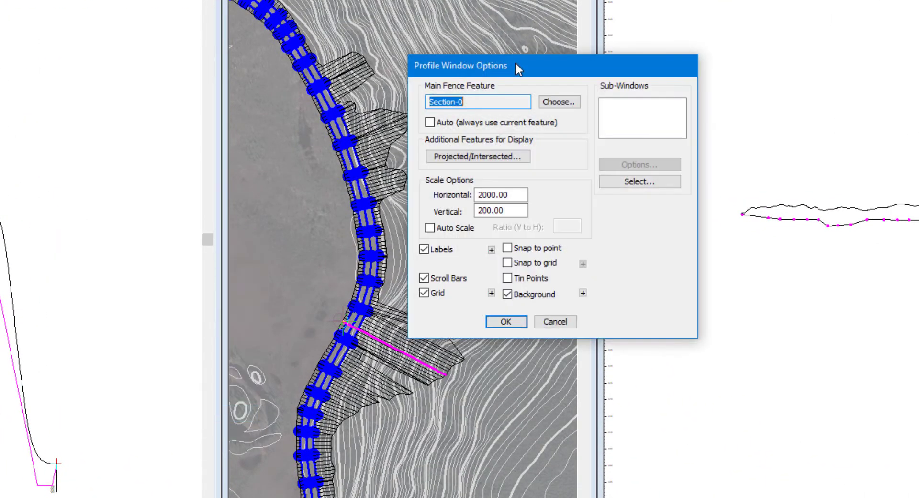
click(555, 323)
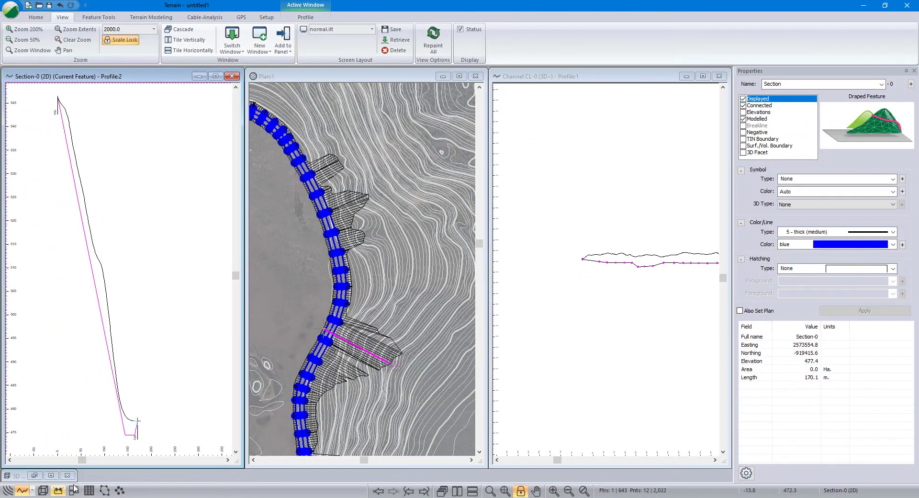
Open a Multi-Plot window and place it floating over the tiled plan and profile windows.
click(75, 489)
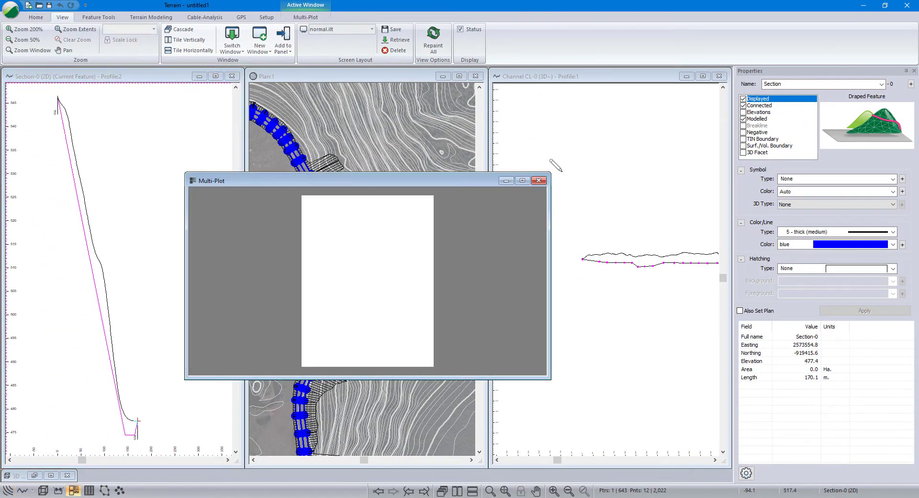
click(522, 181)
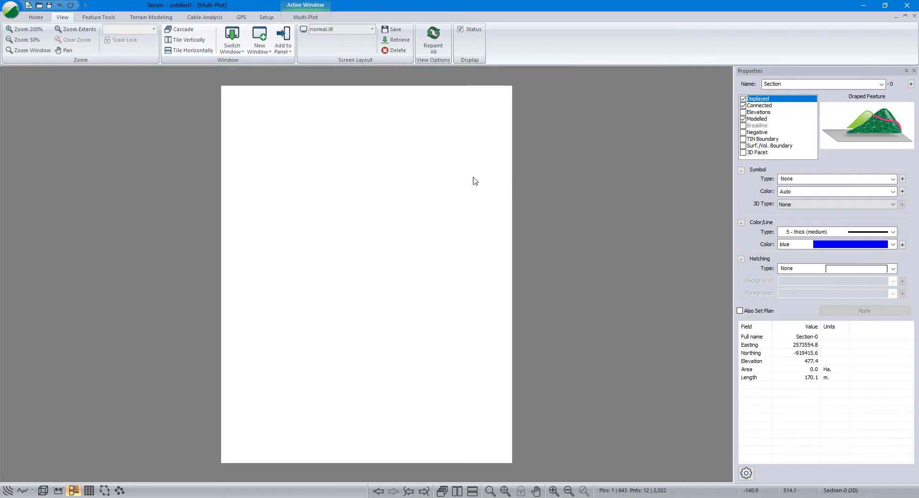
click(244, 42)
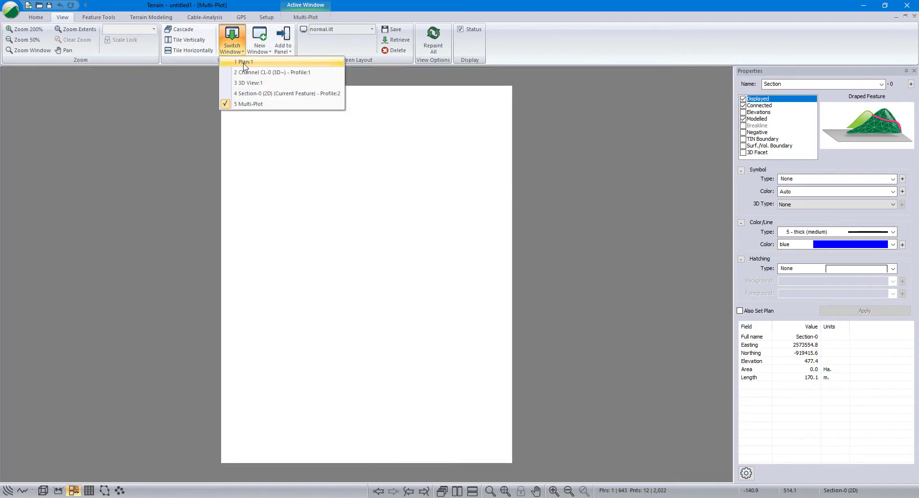
click(244, 64)
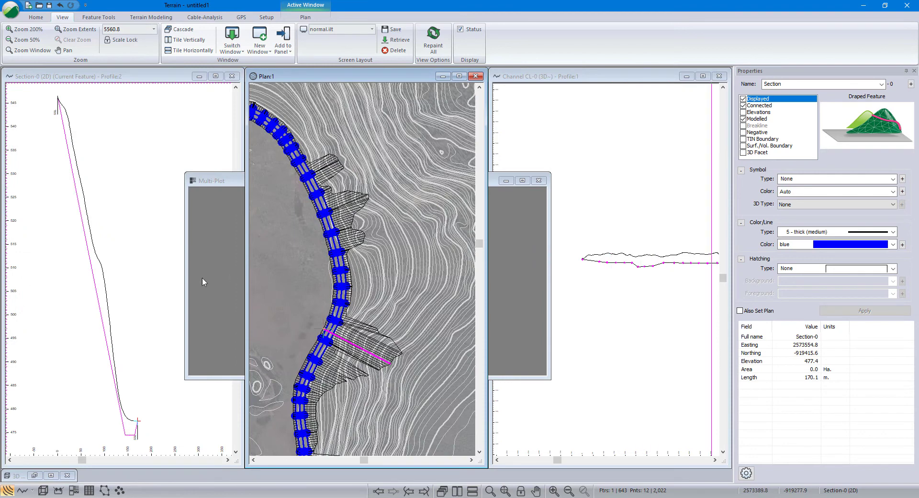
click(210, 180)
drag(355, 182, 345, 106)
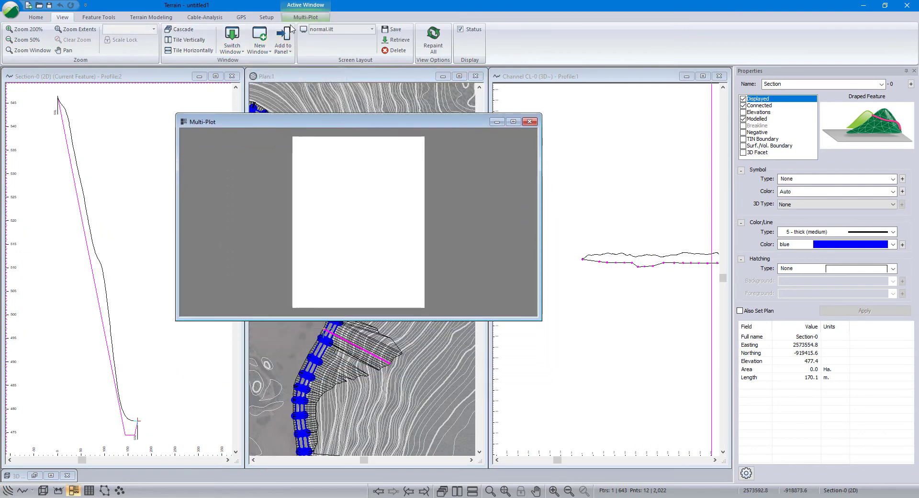
Show the grid on the Multi-Plot page.
click(304, 17)
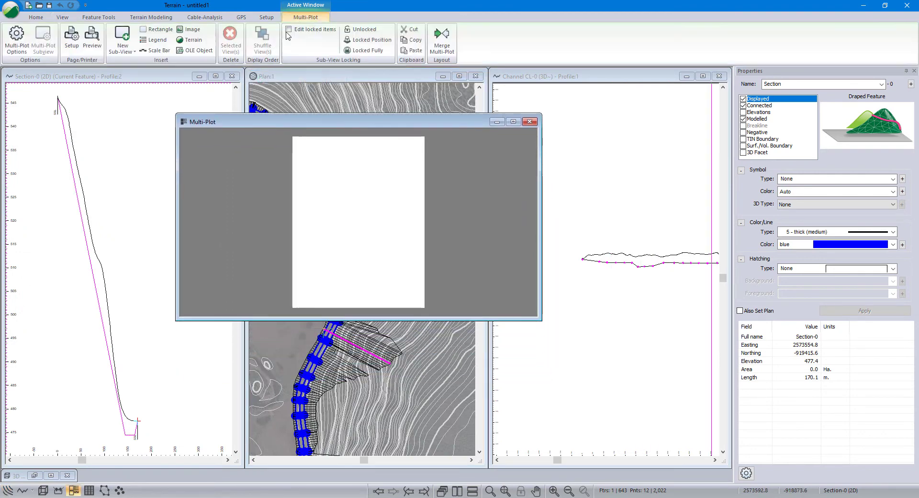
right_click(361, 162)
click(375, 213)
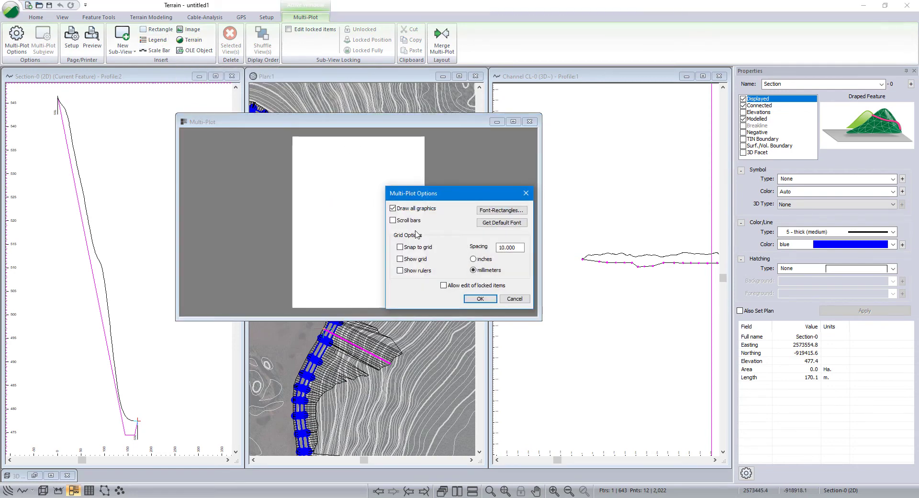
click(400, 259)
click(480, 299)
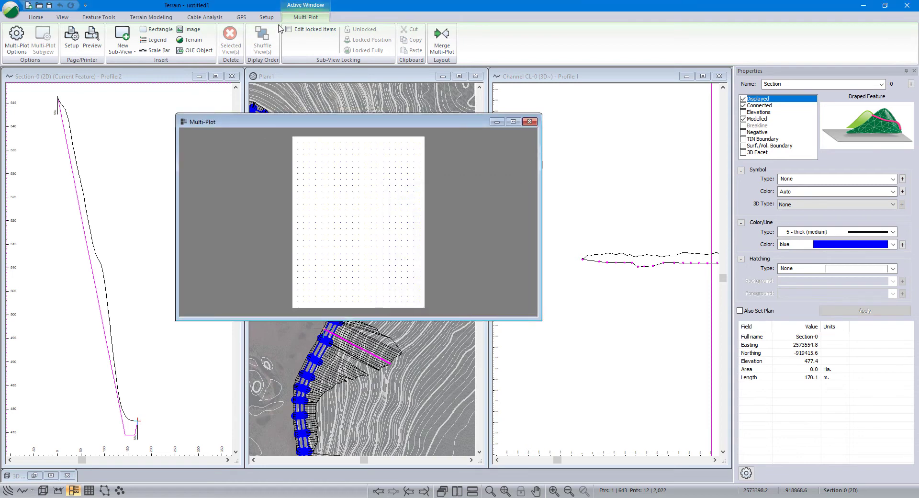
Insert a plan sub-view at the top of the Multi-Plot page, sized to fit the page width, and set the plan window to mouse selection.
click(123, 41)
click(128, 70)
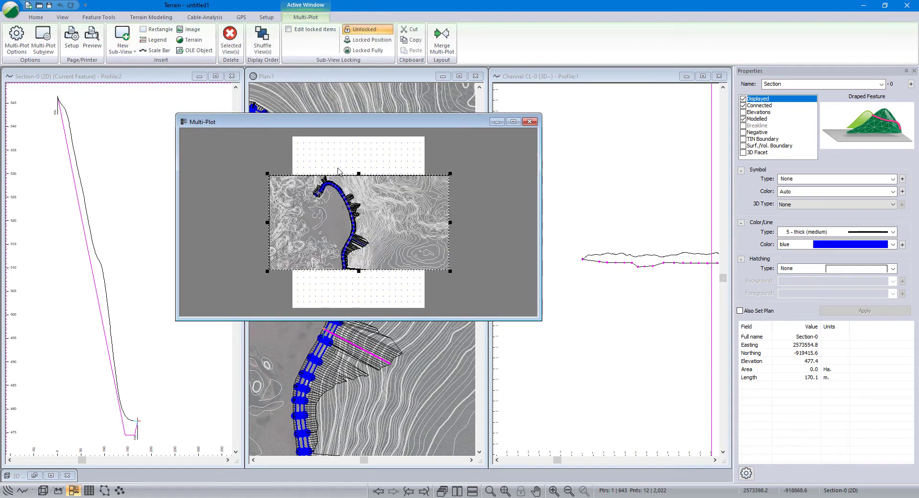
drag(336, 176, 364, 144)
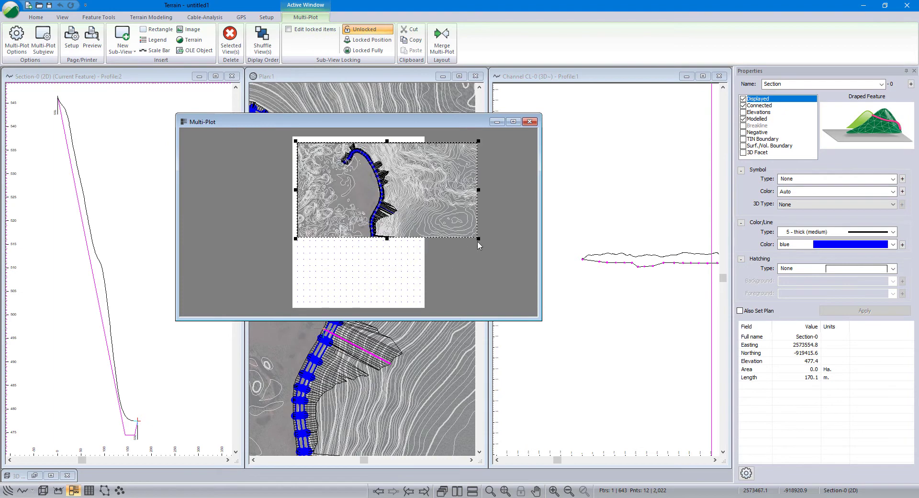
drag(479, 238, 407, 209)
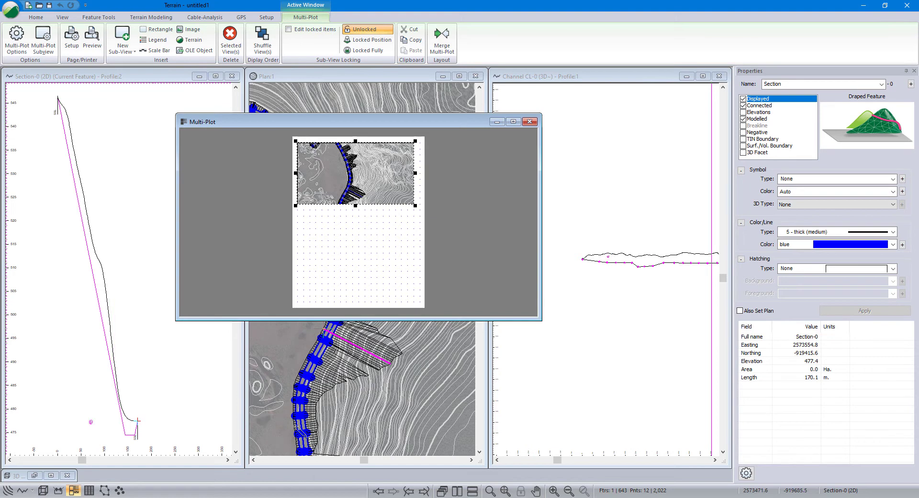
right_click(396, 343)
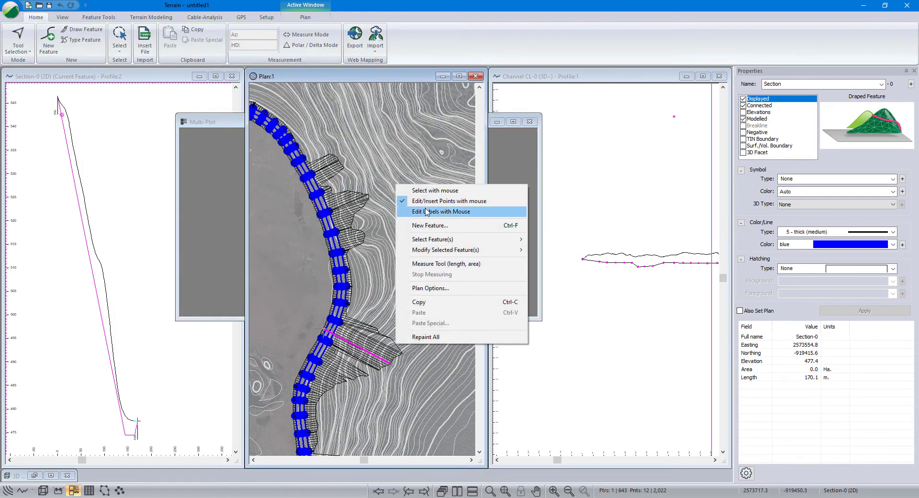
click(432, 191)
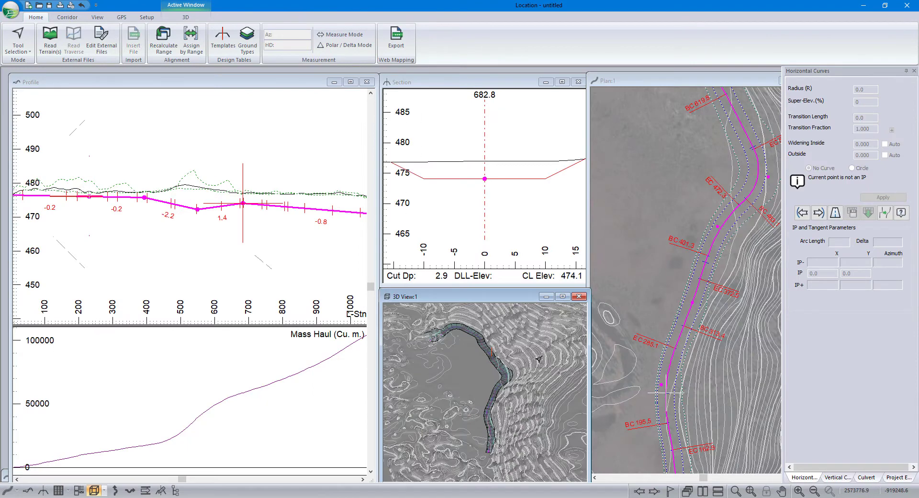
Switch to Location, open its Multi-Plot layout and check which windows are available as new sub-views.
mouse_move(539, 358)
mouse_move(672, 253)
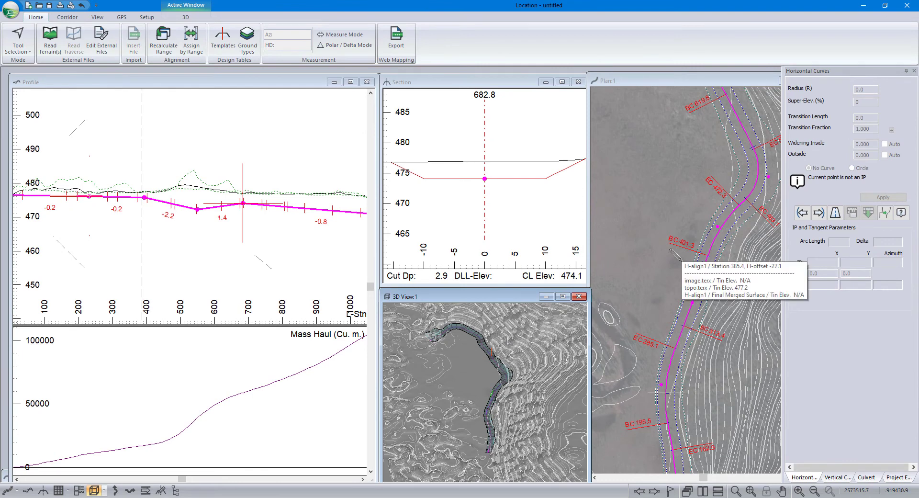
click(79, 490)
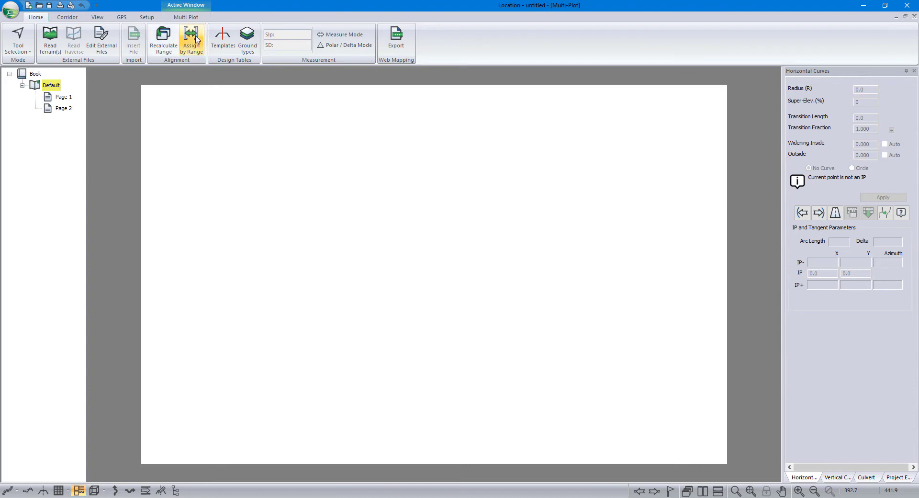
click(186, 18)
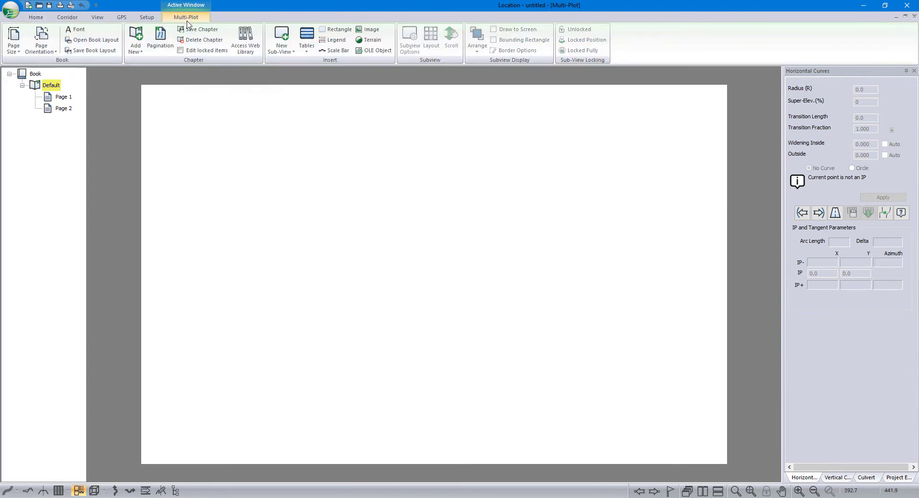
click(277, 52)
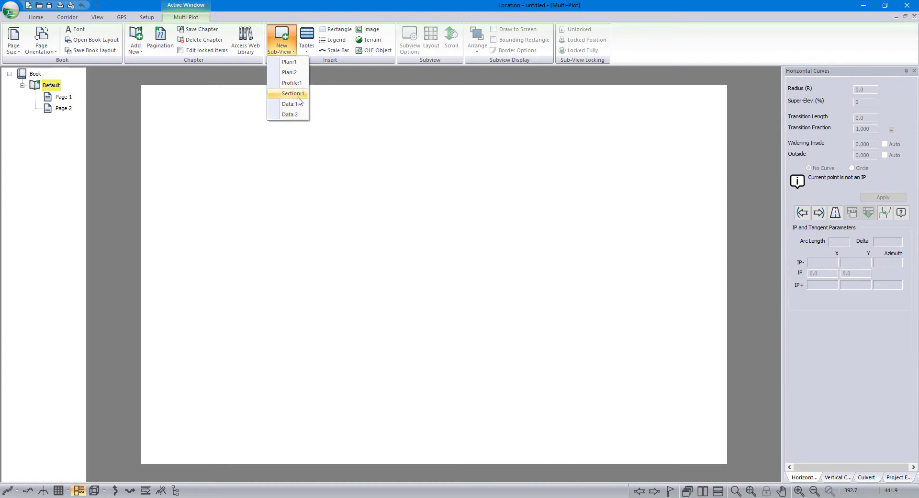
click(359, 75)
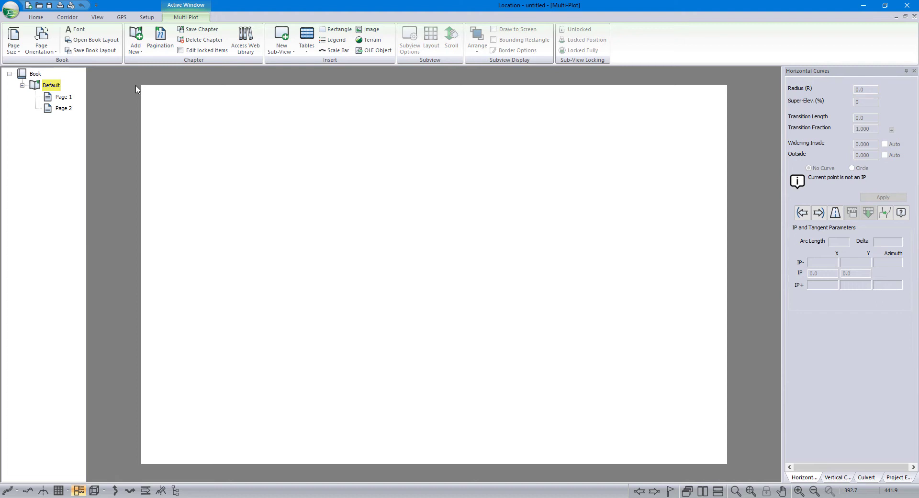
Load the first B_Size_Plan_Profile chapter from the web library into the Multi-Plot book.
click(242, 45)
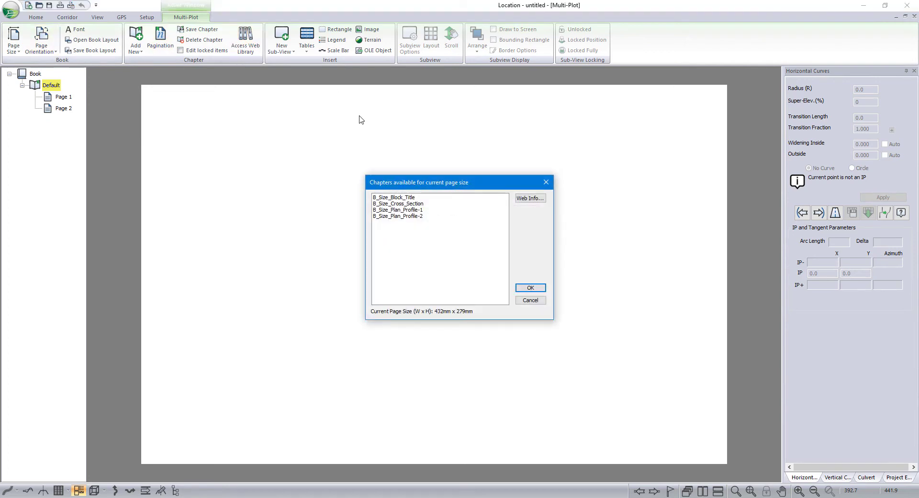
click(412, 210)
click(531, 288)
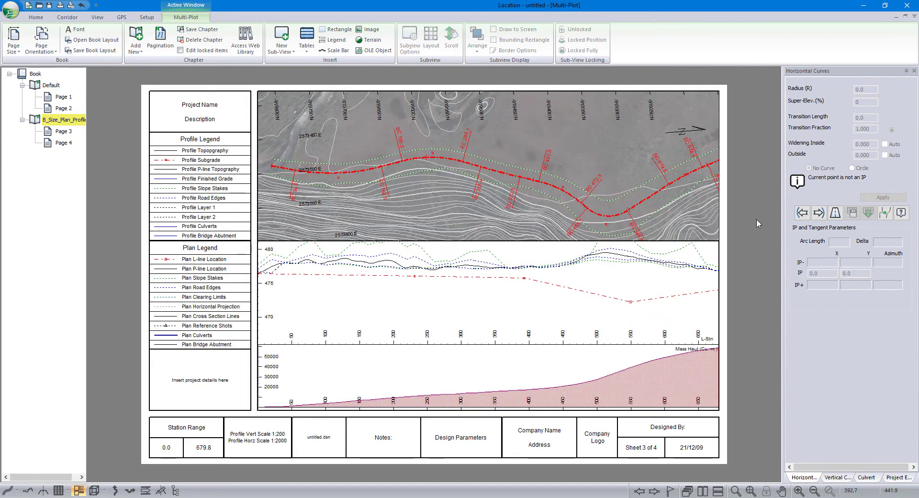
Set the vertical scale of the profile sub-view on the plan-profile sheet to 400.
click(504, 291)
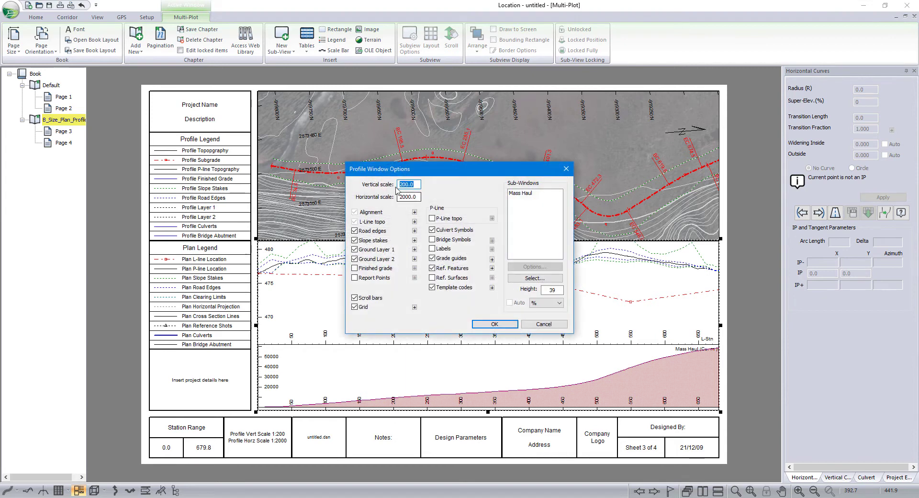
text(4)
click(503, 324)
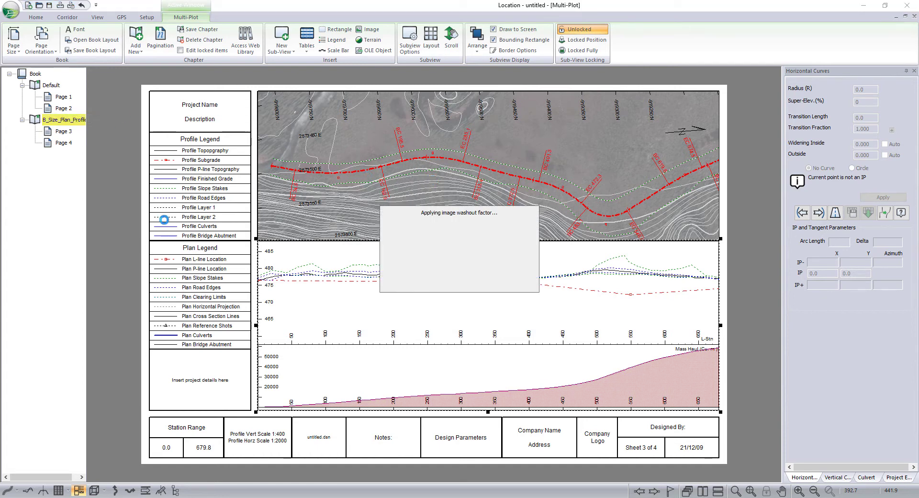
Delete the Default chapter from the book and open the second page of the remaining plan-profile chapter.
right_click(59, 87)
click(89, 90)
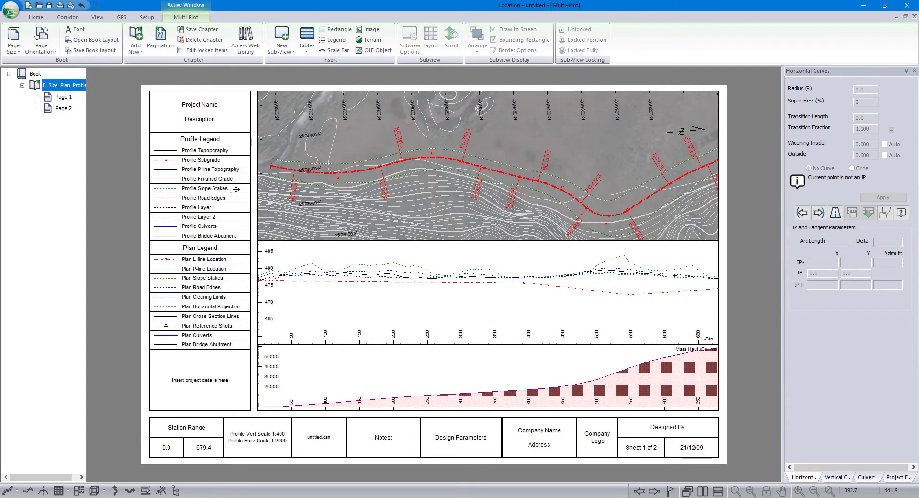
click(65, 108)
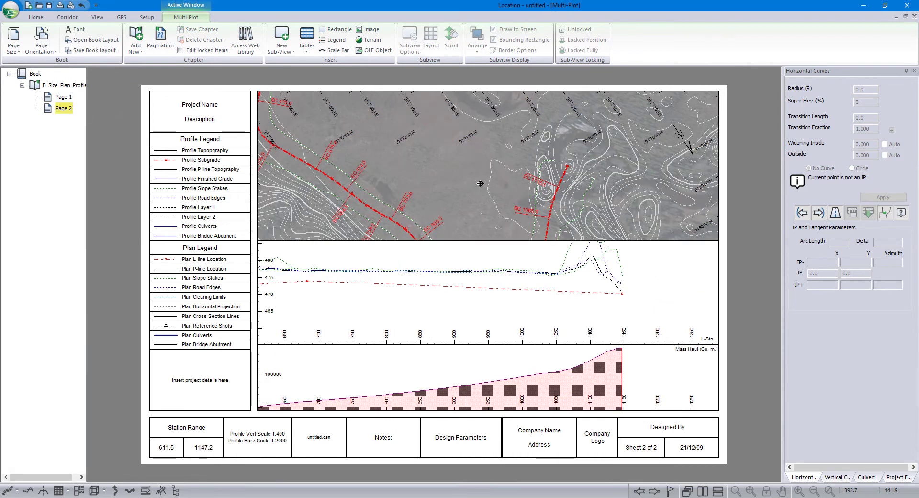
Reposition the plan sub-view on page 2 so the remaining stretch of the alignment fits inside its frame.
click(480, 184)
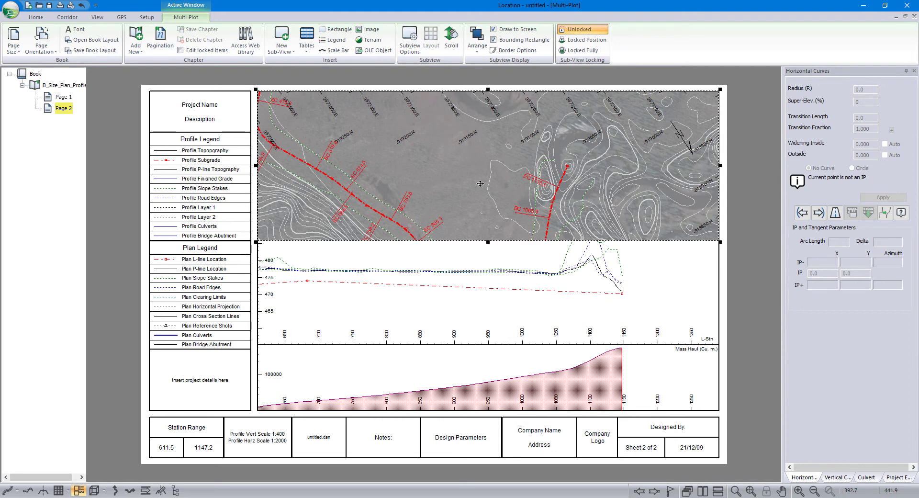
double_click(480, 184)
key(Return)
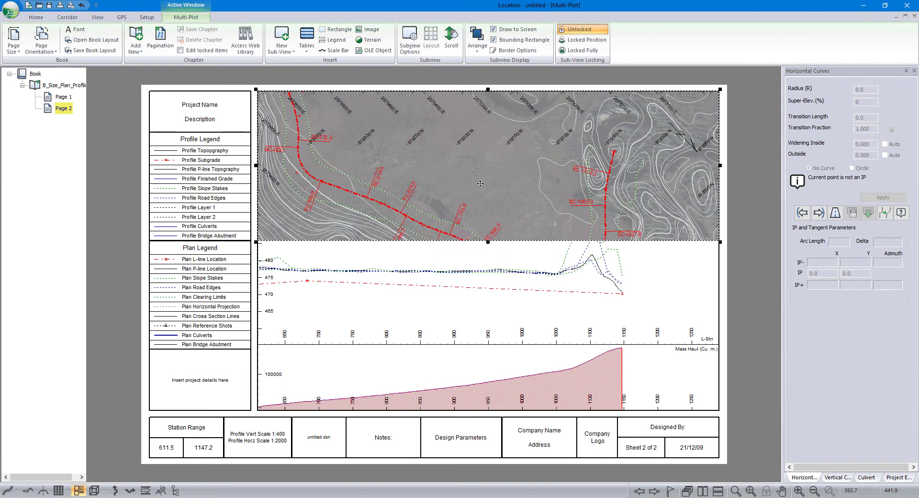
scroll(480, 183, down, 6)
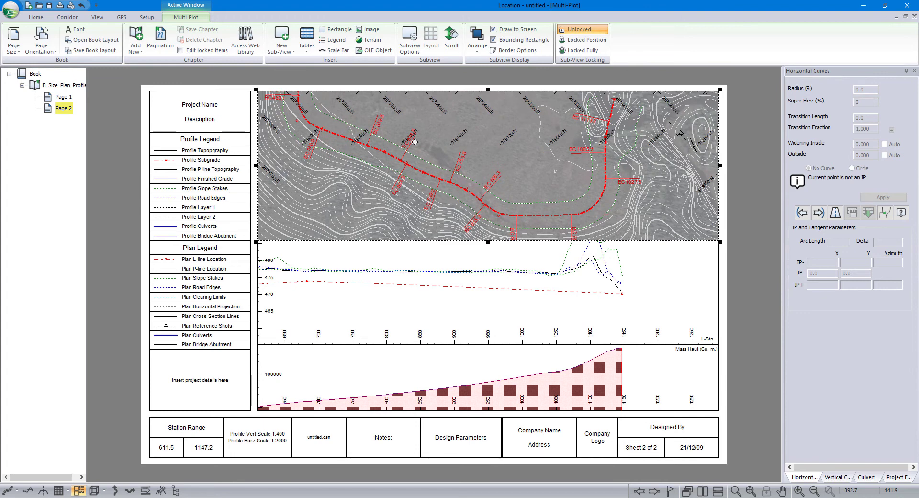
Load the B_Size_Cross_Section chapter from the web library into the book.
click(246, 41)
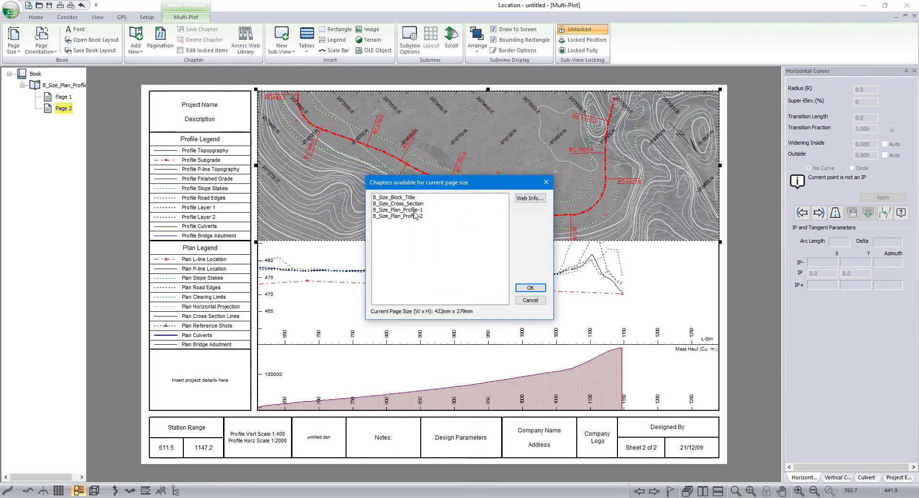
click(413, 206)
click(529, 287)
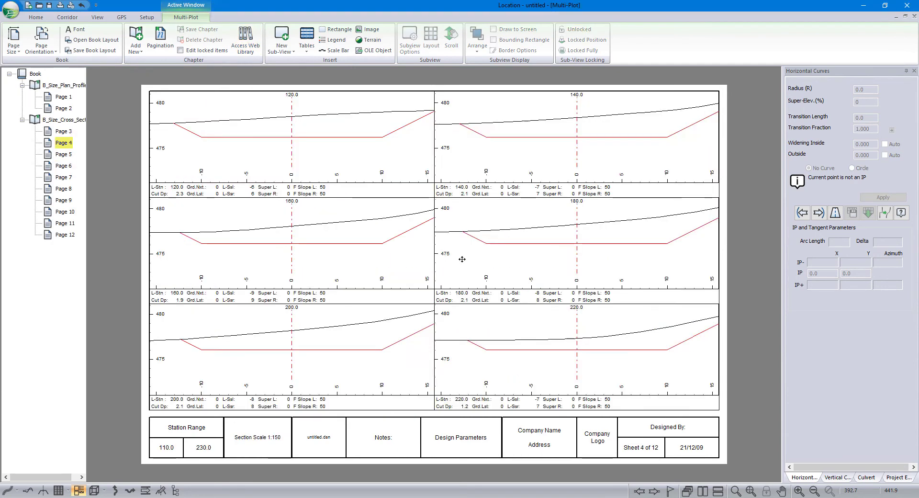
Check the cross-section sub-view's layout options and which point types are selected for its sections, leaving the selection dialog without changes.
click(503, 219)
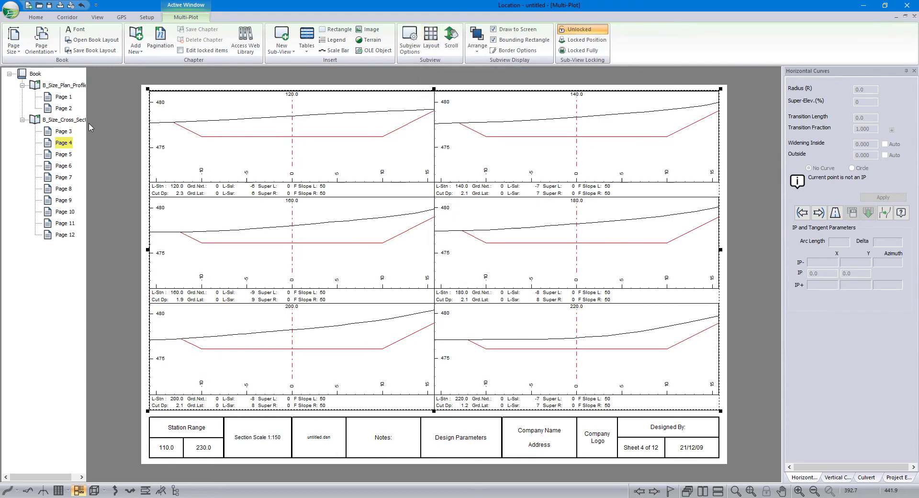
click(63, 120)
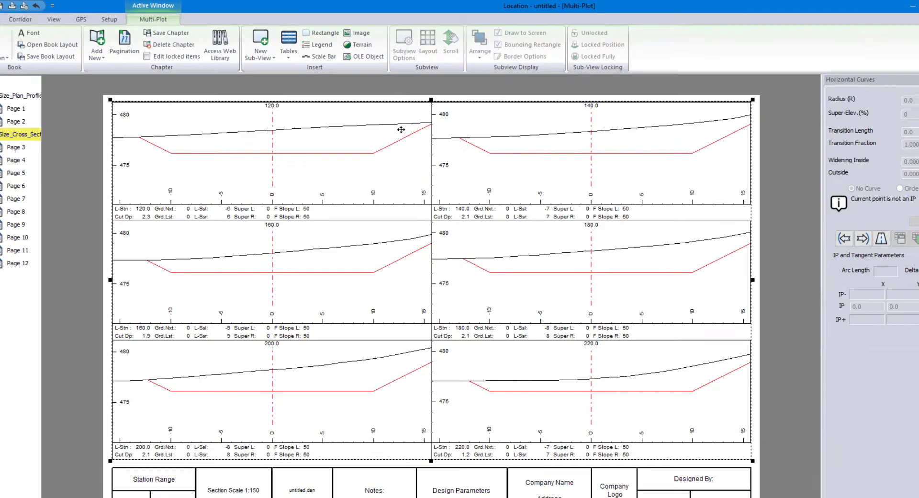
click(401, 129)
click(428, 41)
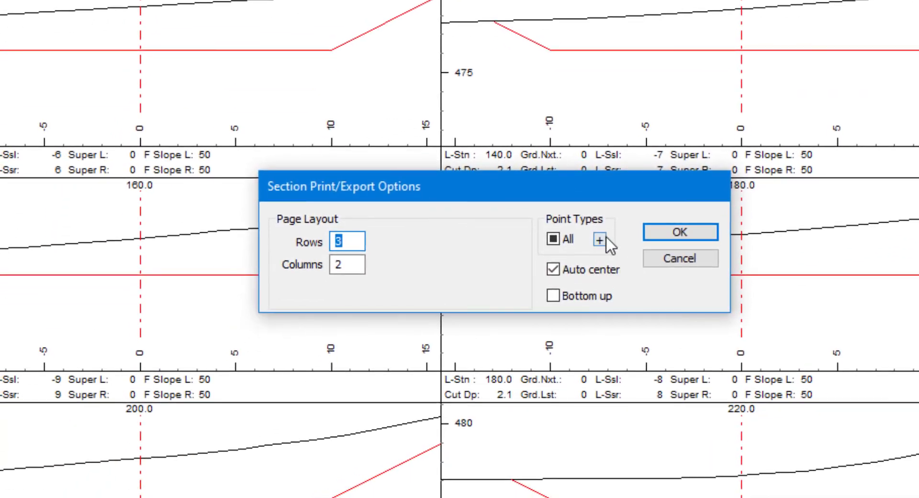
click(603, 240)
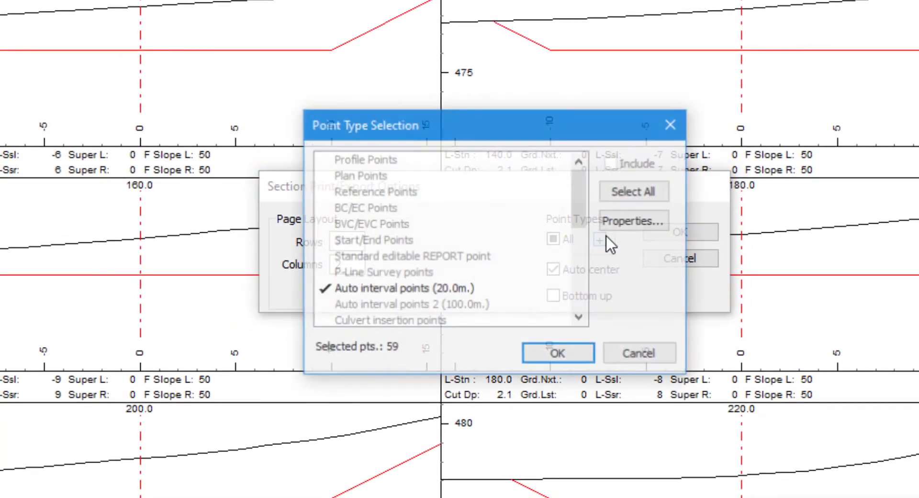
click(458, 295)
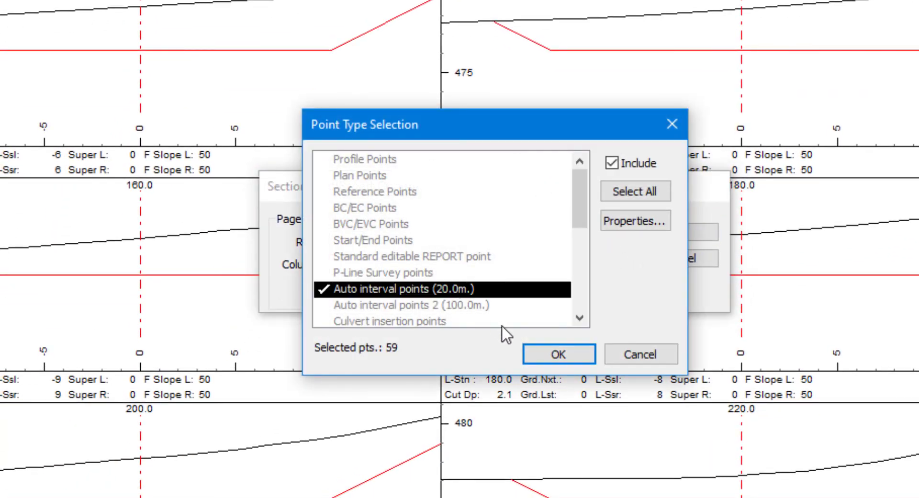
click(638, 357)
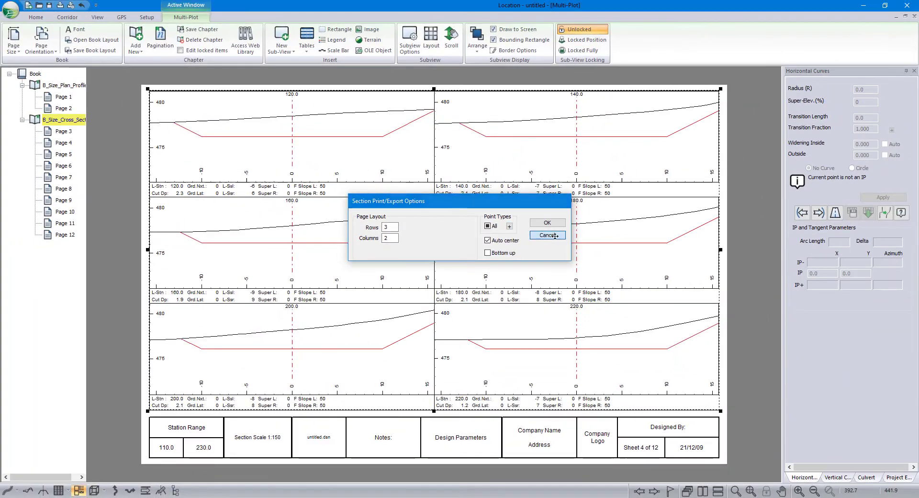
click(547, 235)
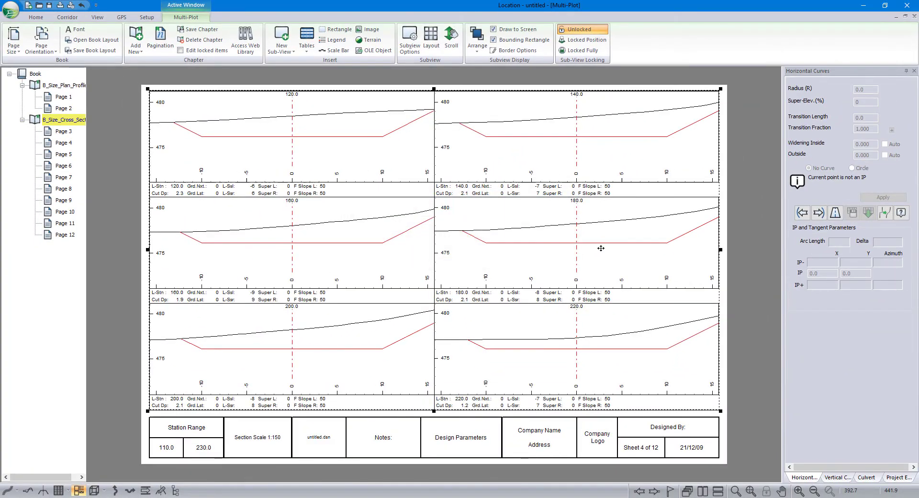